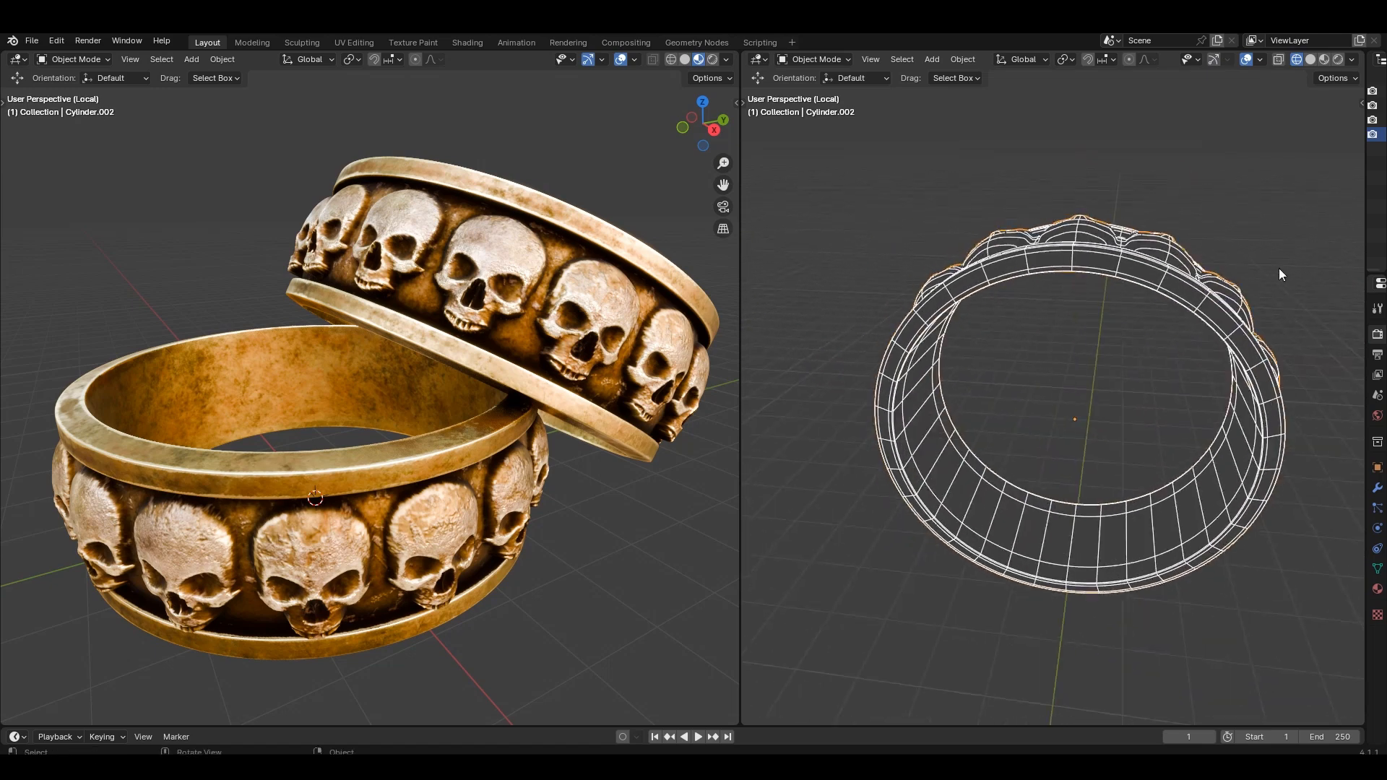
Examine the finished skull ring from several angles, showing the second view in solid shading.
left_click(1309, 59)
mouse_move(1271, 166)
middle_mouse_down()
mouse_move(1233, 257)
mouse_move(1239, 210)
mouse_move(1207, 222)
mouse_move(1208, 204)
mouse_move(1208, 224)
middle_mouse_up()
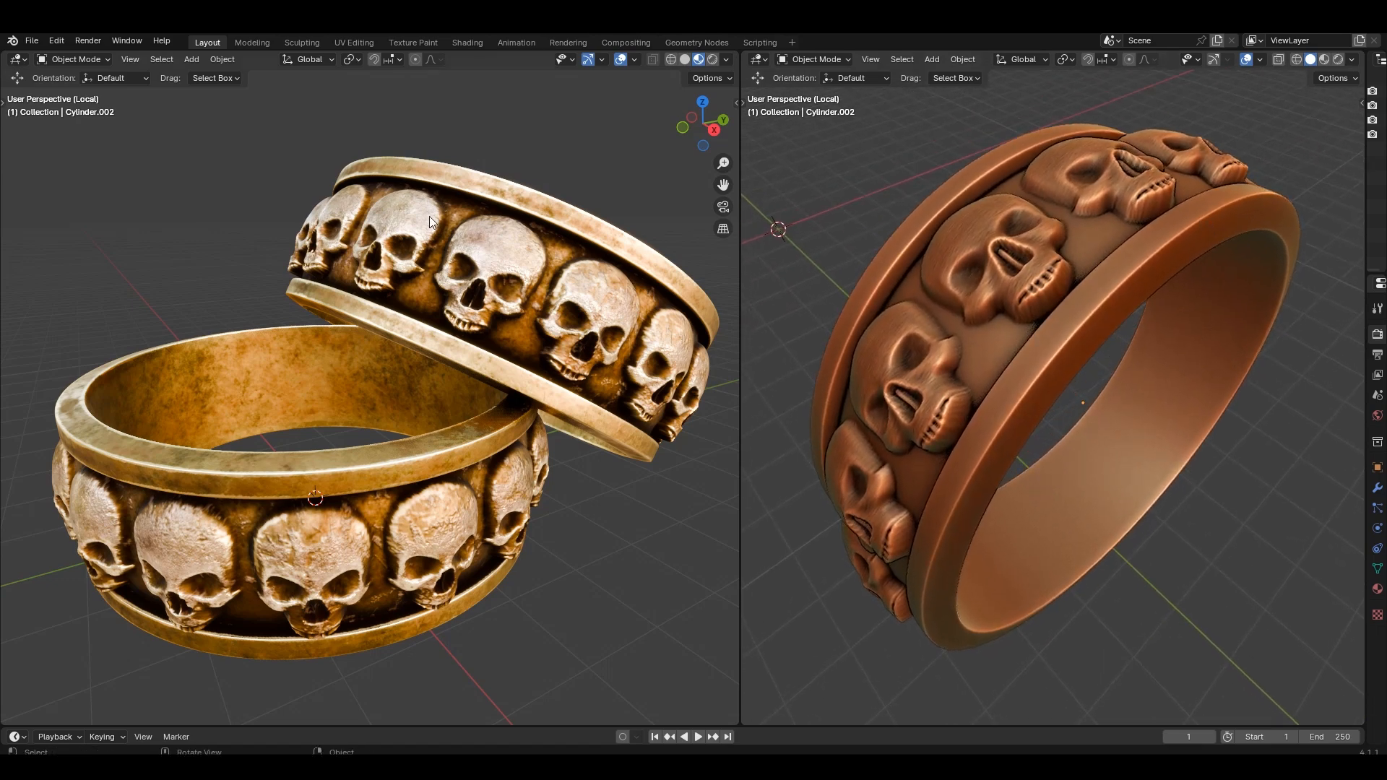
middle_click_drag(429, 215, 532, 196)
middle_click_drag(552, 295, 570, 269)
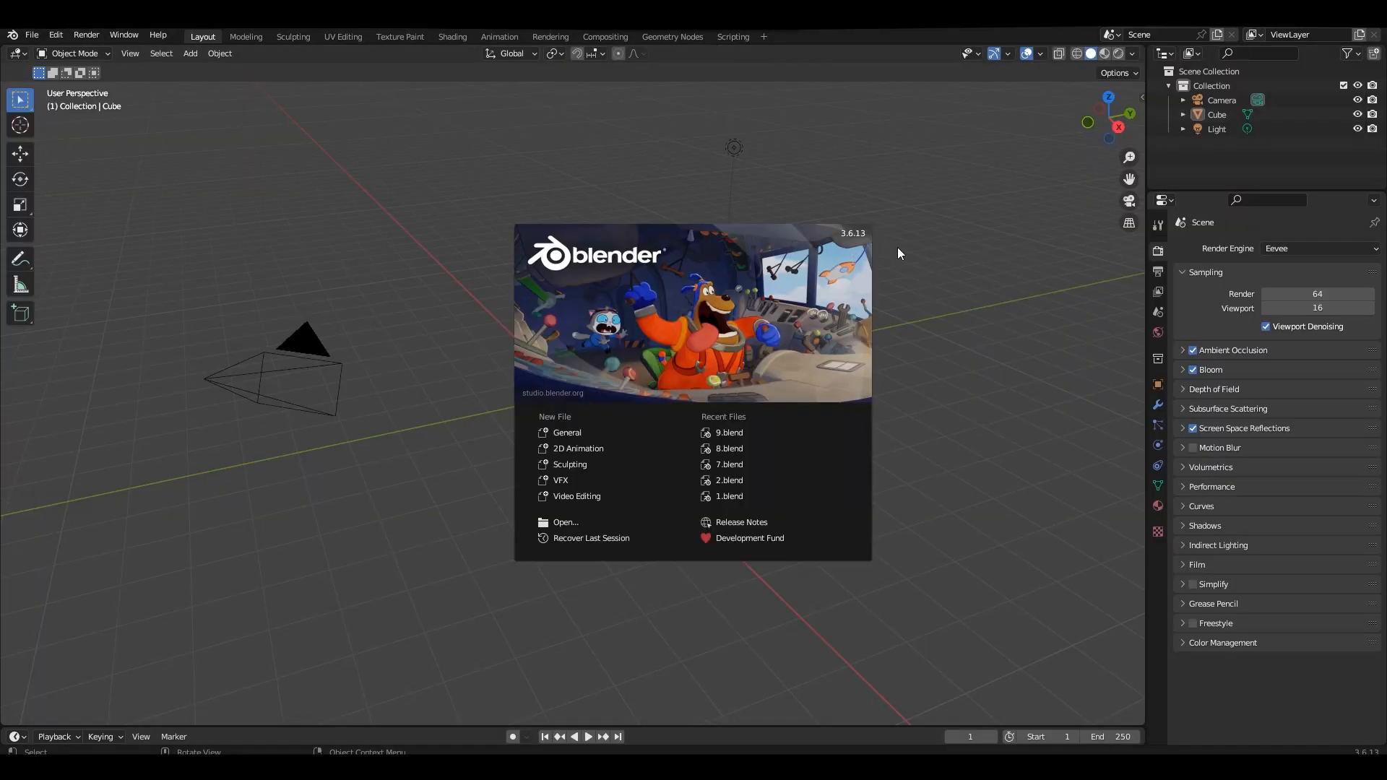
Dismiss the splash screen and dock the Shortcut VUr key display at the centre of the viewport's lower edge.
left_click(897, 247)
key("n")
left_click(1136, 496)
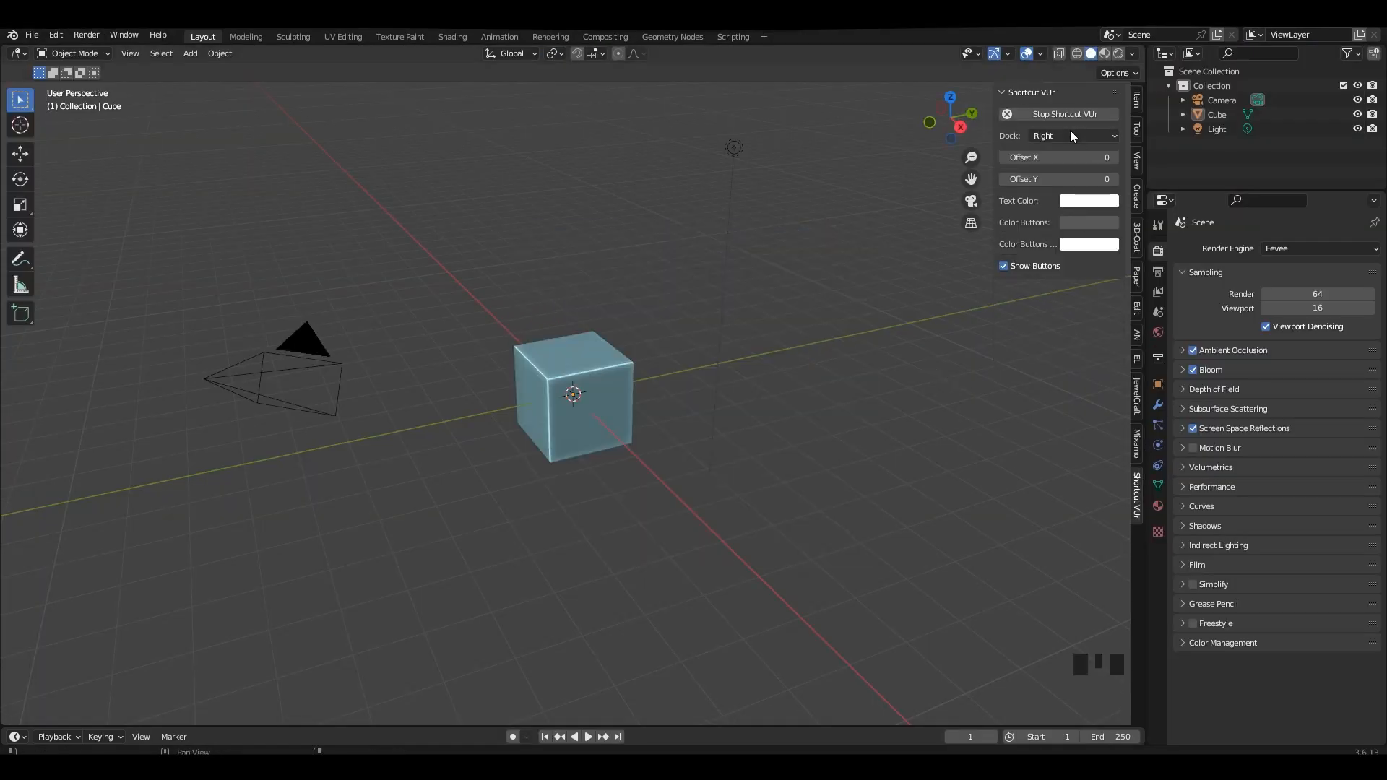
left_click(1071, 185)
key("n")
Delete all the default objects from the scene.
middle_click_drag(785, 355, 796, 357)
key("a")
key("Delete")
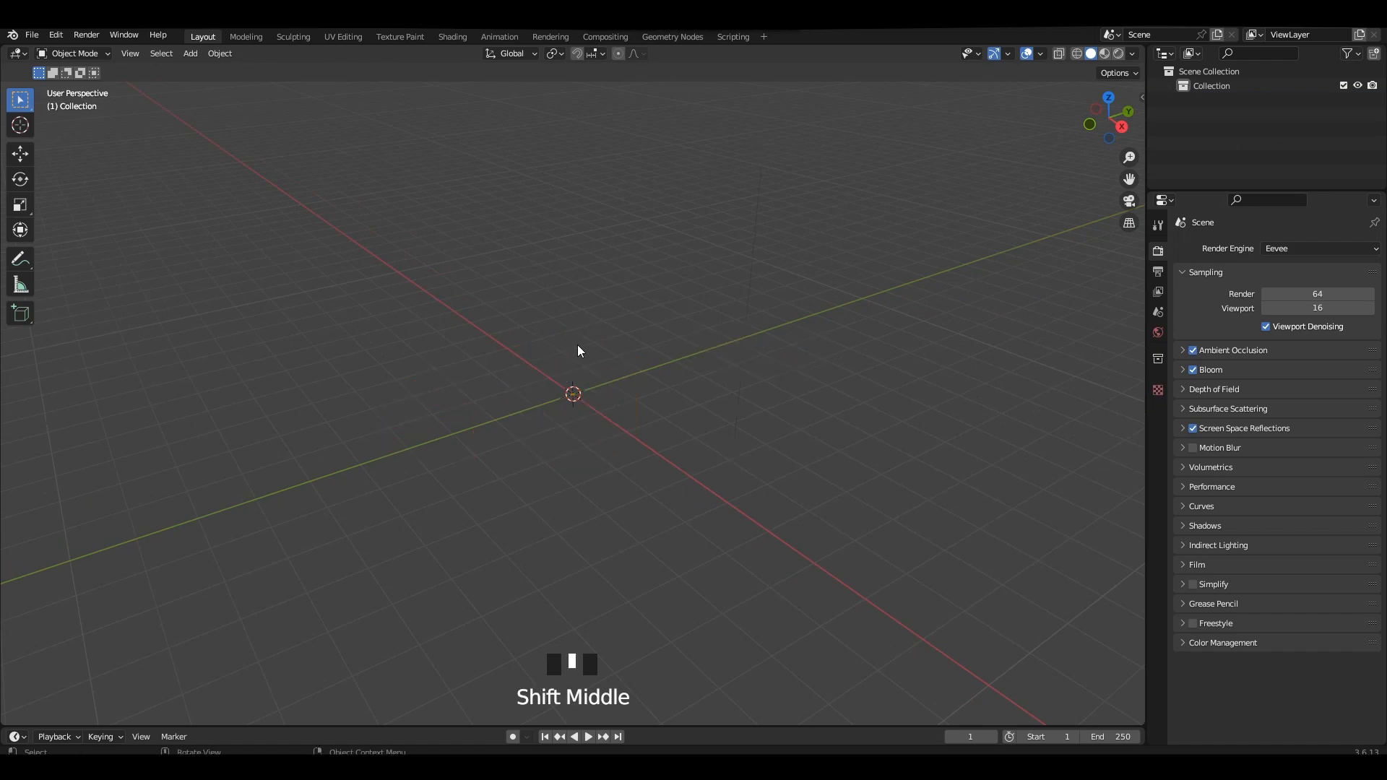
Add a cylinder mesh at the world origin and apply Shade Smooth to it.
key("shift+a")
mouse_move(558, 329)
left_click(621, 401)
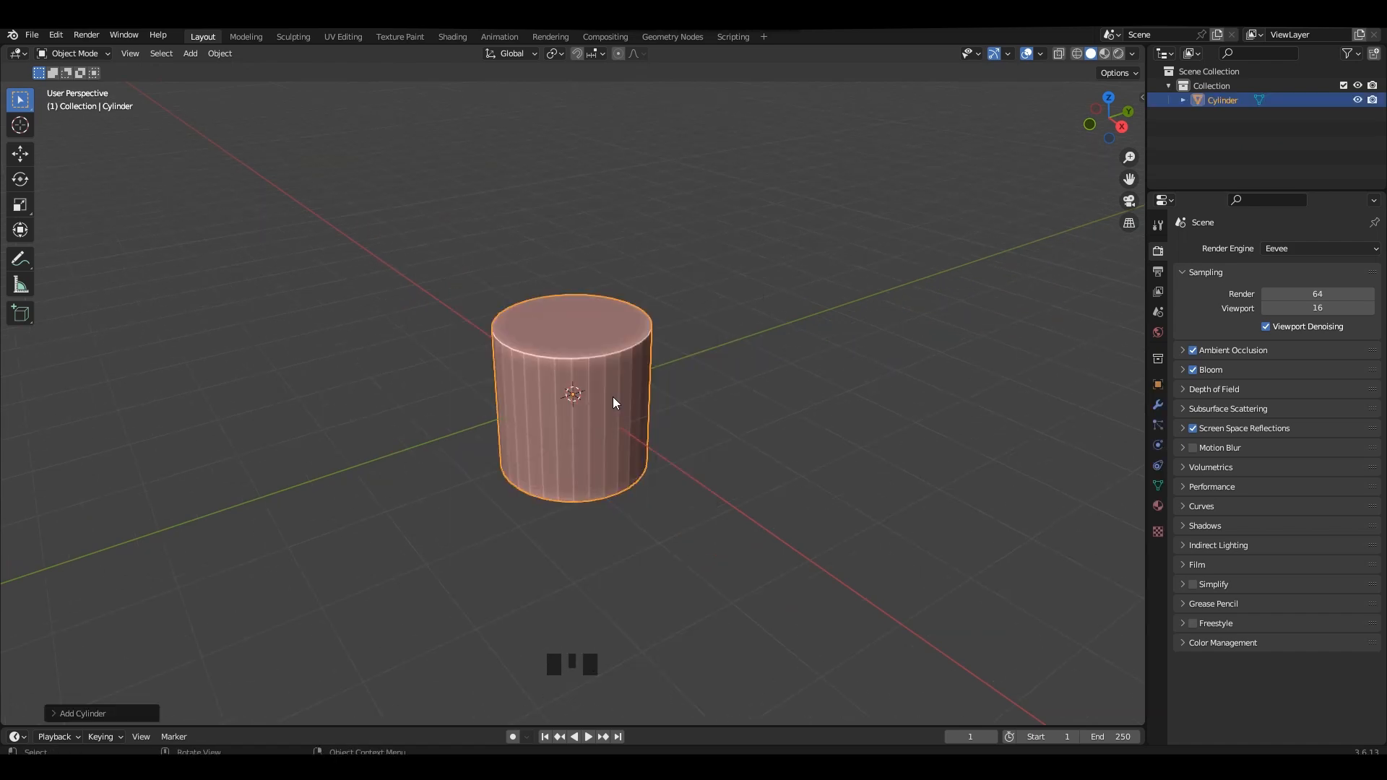
scroll(645, 349, "up", 3)
middle_click_drag(646, 349, 705, 360)
right_click(705, 360)
left_click(705, 357)
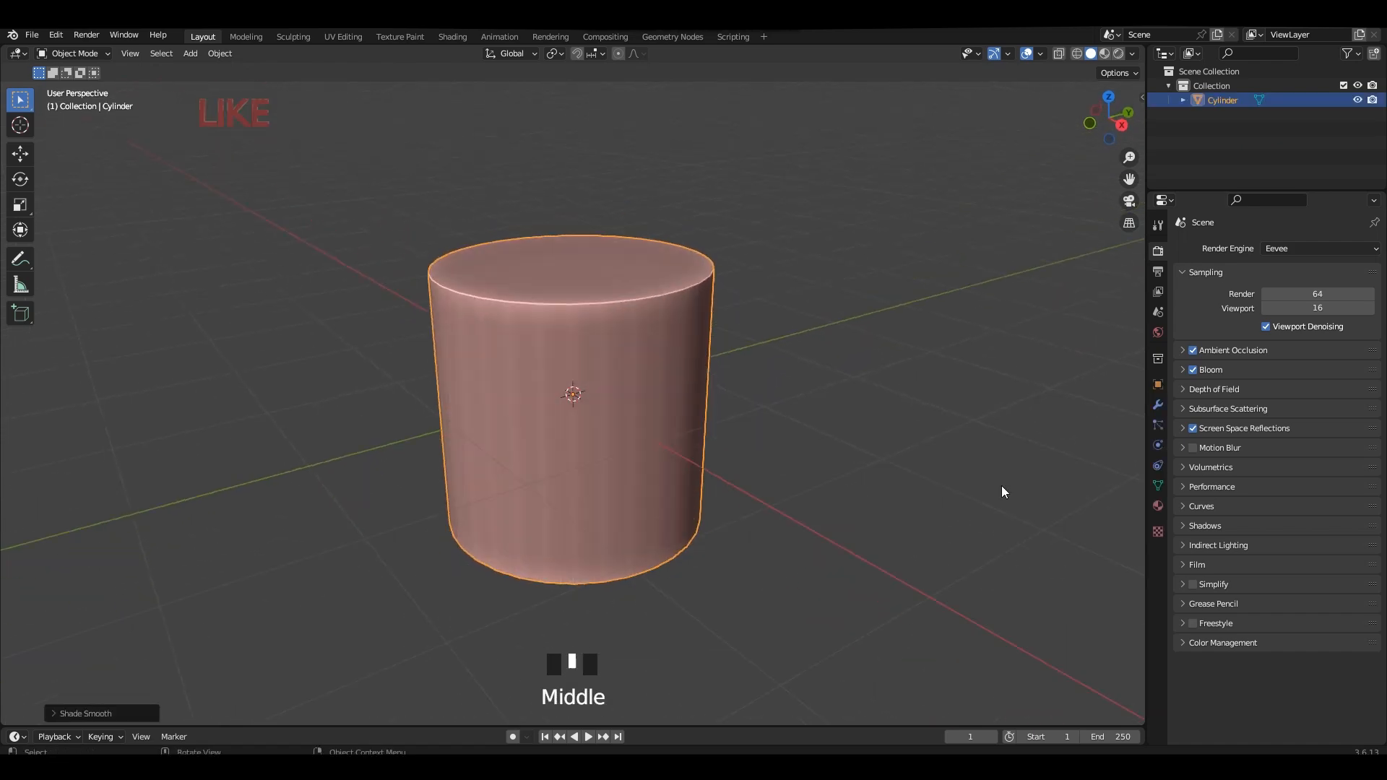
Scale the cylinder uniformly by 3 and flatten it along Z to about 0.34 of its height.
middle_click_drag(1001, 485, 597, 379, "alt")
left_click(598, 380)
key("s")
key("3")
left_click(861, 432)
scroll(861, 433, "down", 4)
key("s")
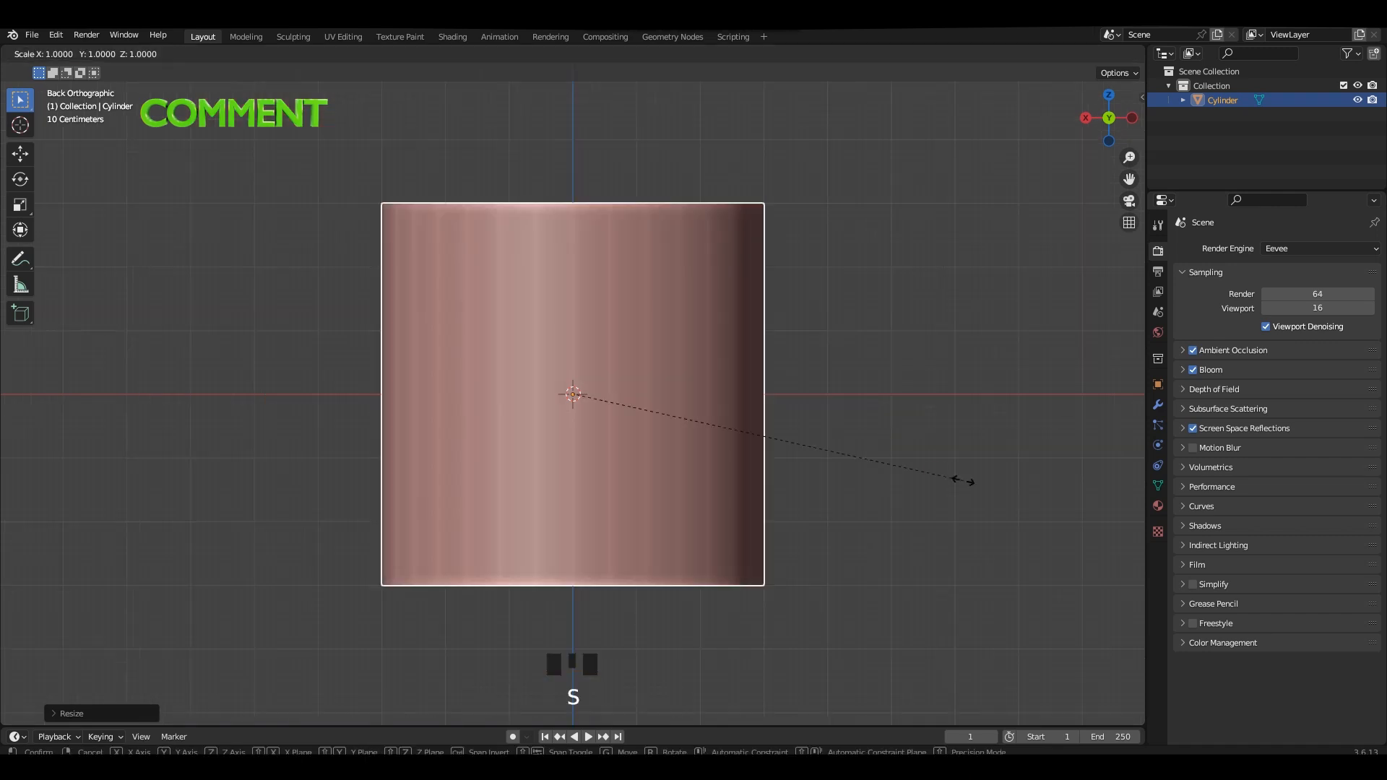
key("z")
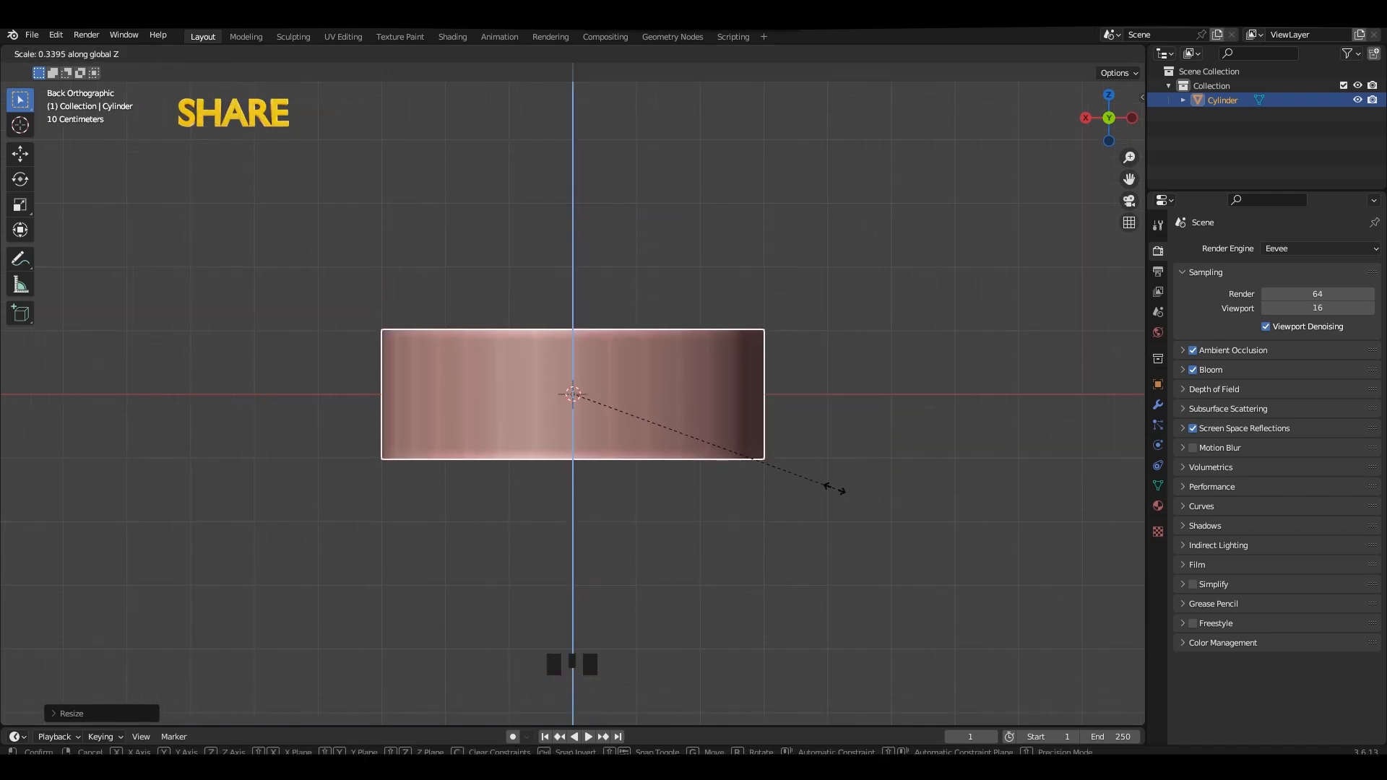
left_click(834, 489)
Set the flattened cylinder's origin to its geometry.
key("Tab")
middle_click_drag(683, 338, 716, 402)
key("Tab")
right_click(717, 401)
mouse_move(654, 451)
left_click(780, 466)
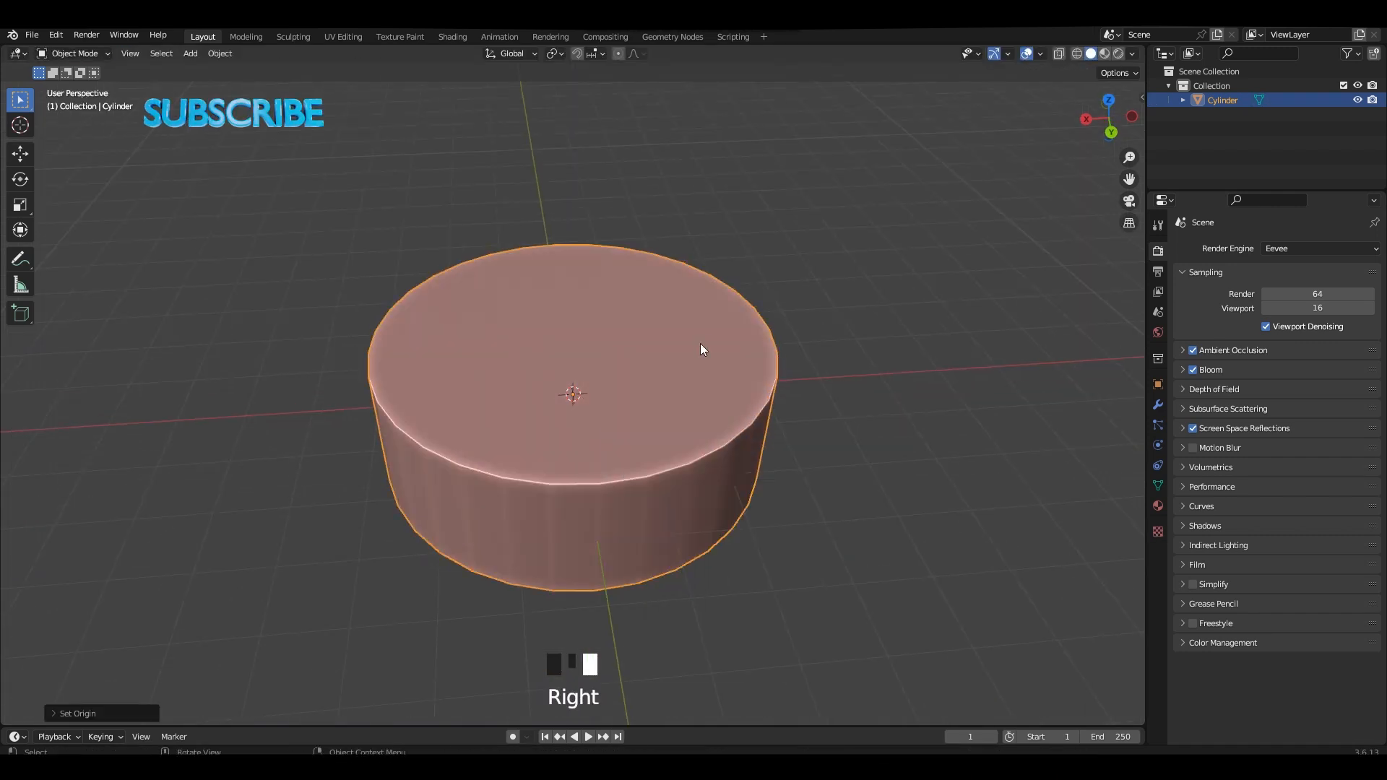
Inset the cylinder's top and bottom cap faces by about 0.14 m.
key("Tab")
key("3")
scroll(719, 421, "down", 2)
middle_click_drag(719, 421, 731, 370)
left_click(635, 403, "shift")
key("alt+z")
scroll(731, 371, "up", 3)
middle_click_drag(950, 398, 905, 416, "shift")
scroll(904, 417, "up", 1, "shift")
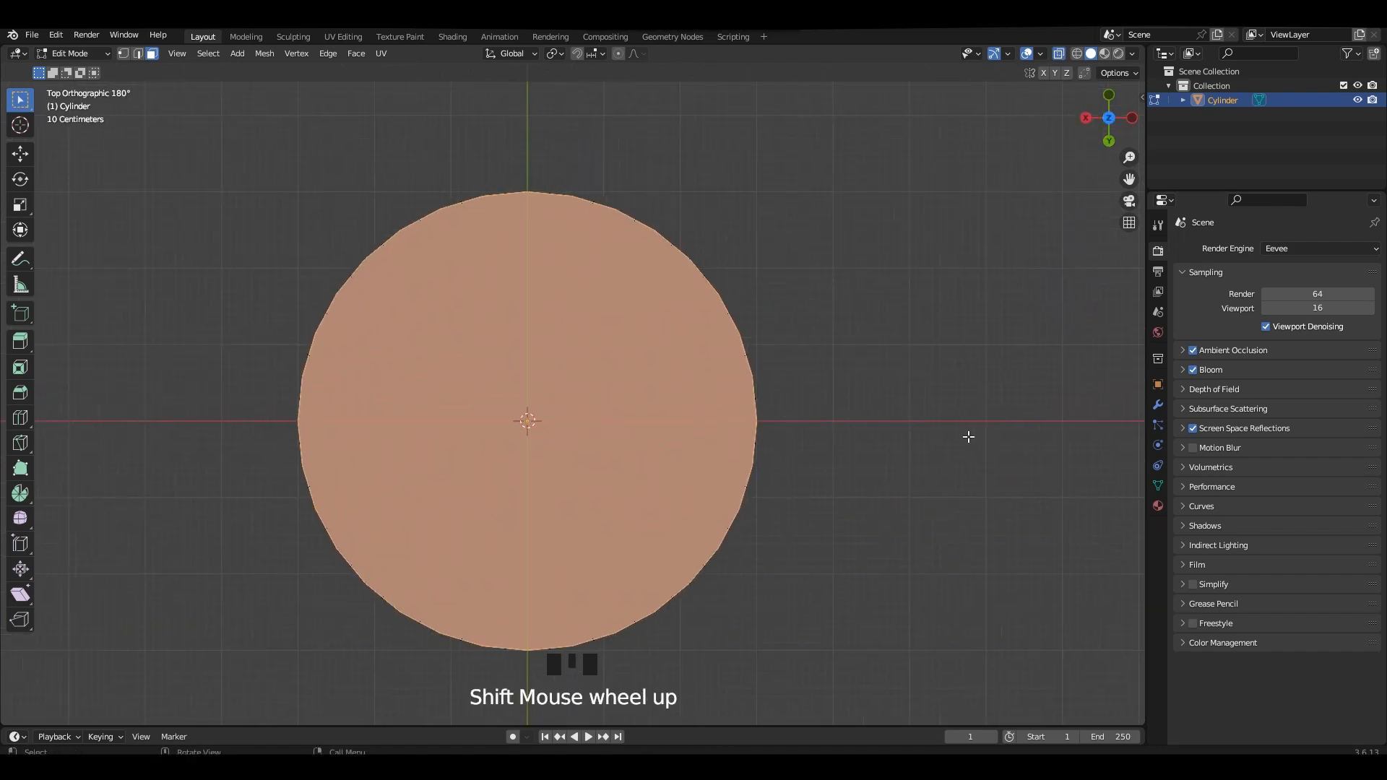
left_click(806, 411)
Bridge the two inset cap faces with LoopTools to open a hole through the cylinder.
middle_click_drag(744, 376, 777, 350)
key("alt+z")
right_click(751, 317)
mouse_move(753, 316)
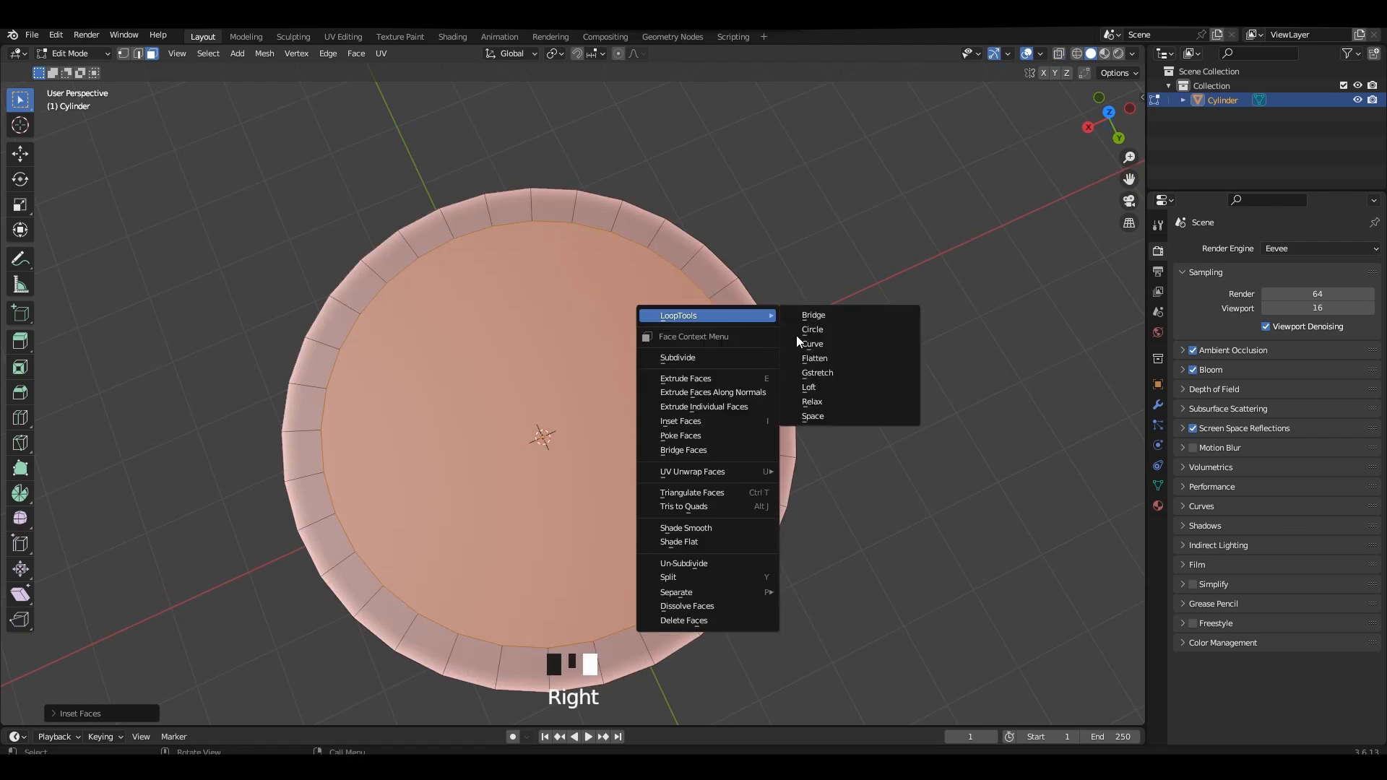
left_click(825, 318)
middle_click_drag(810, 396, 780, 348)
Set the hollow ring's origin to its geometry.
key("Tab")
right_click(775, 349)
left_click(853, 365)
middle_click_drag(795, 408, 768, 372)
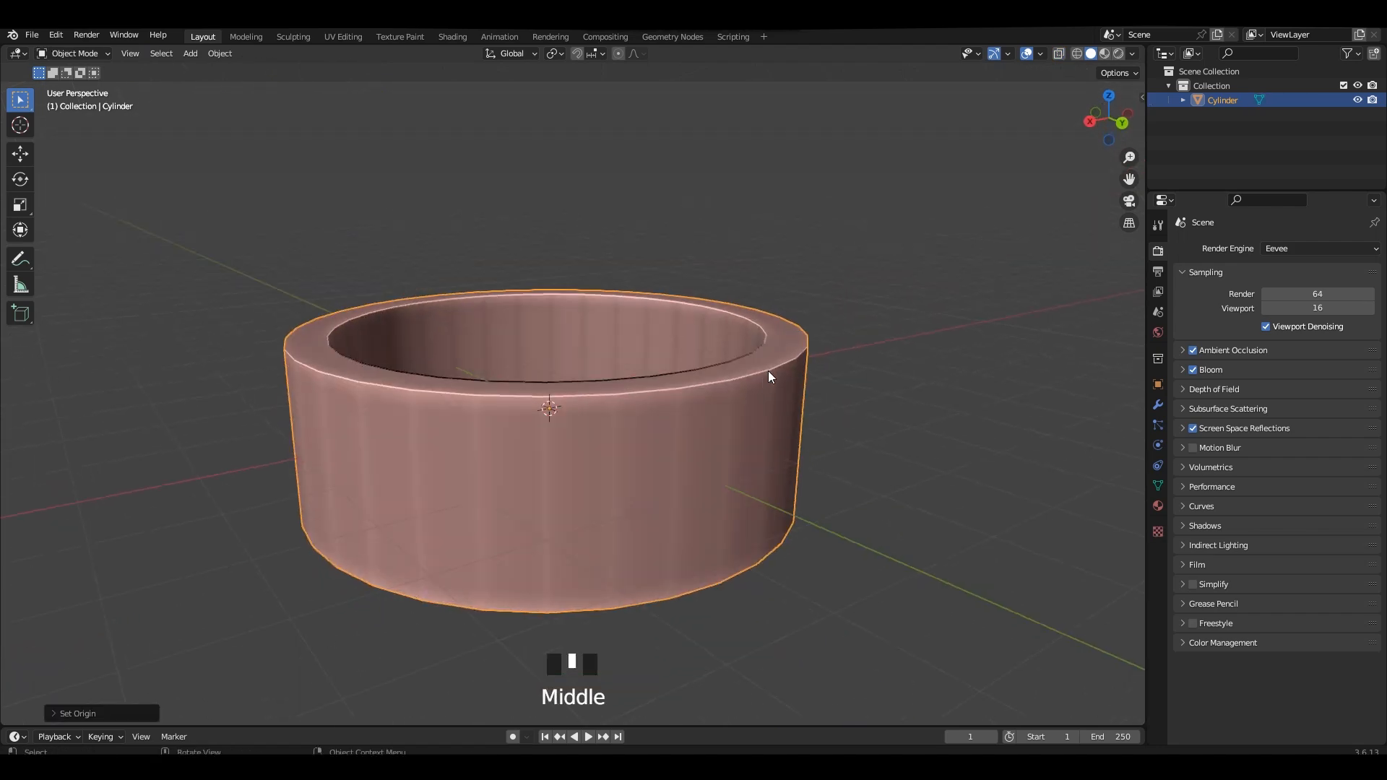
Add a centred horizontal loop cut around the ring's outer wall.
key("Tab")
middle_click_drag(769, 431, 860, 418, "shift")
key("ctrl+r")
left_click(761, 397)
right_click(762, 398)
Bevel the middle edge loop about 0.71 m wide with one segment to form a broad outer band.
key("alt+z")
scroll(880, 425, "up", 2)
middle_click_drag(958, 429, 976, 467, "shift")
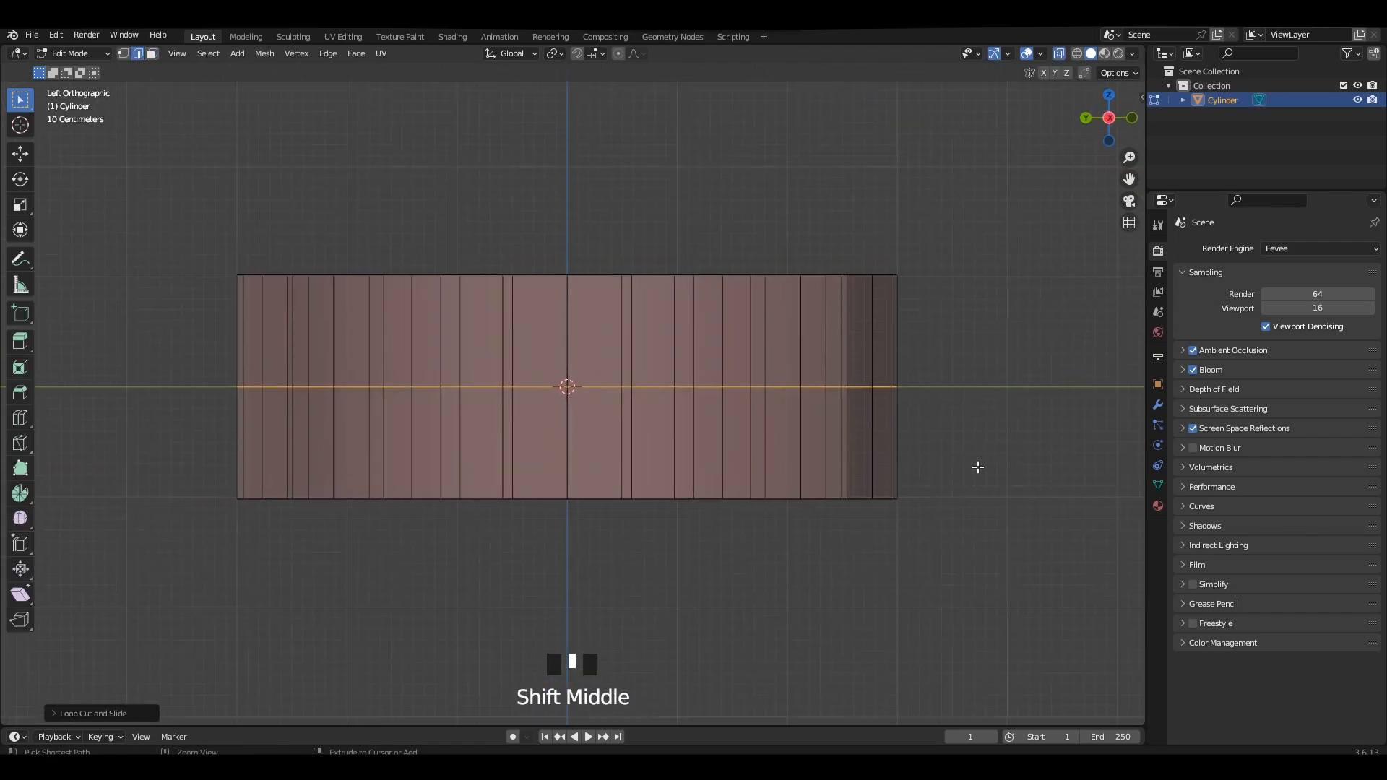
key("ctrl+b")
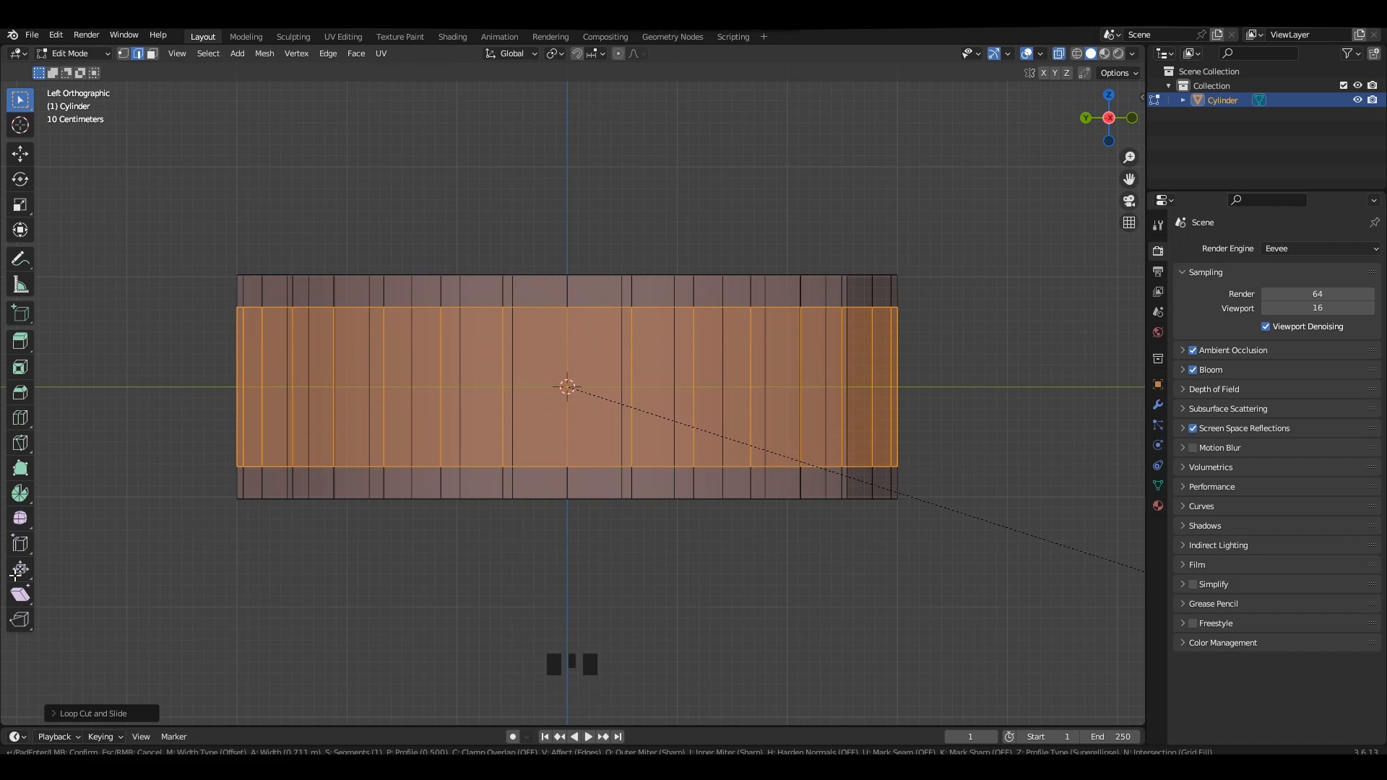
scroll(811, 412, "down", 1)
middle_click_drag(811, 412, 847, 473)
key("alt+z")
Extrude the outer middle band and shrink it inward by about 0.11 m, leaving raised rims above and below.
middle_click_drag(847, 473, 855, 445, "shift")
scroll(831, 440, "up", 1)
key("e")
key("alt+s")
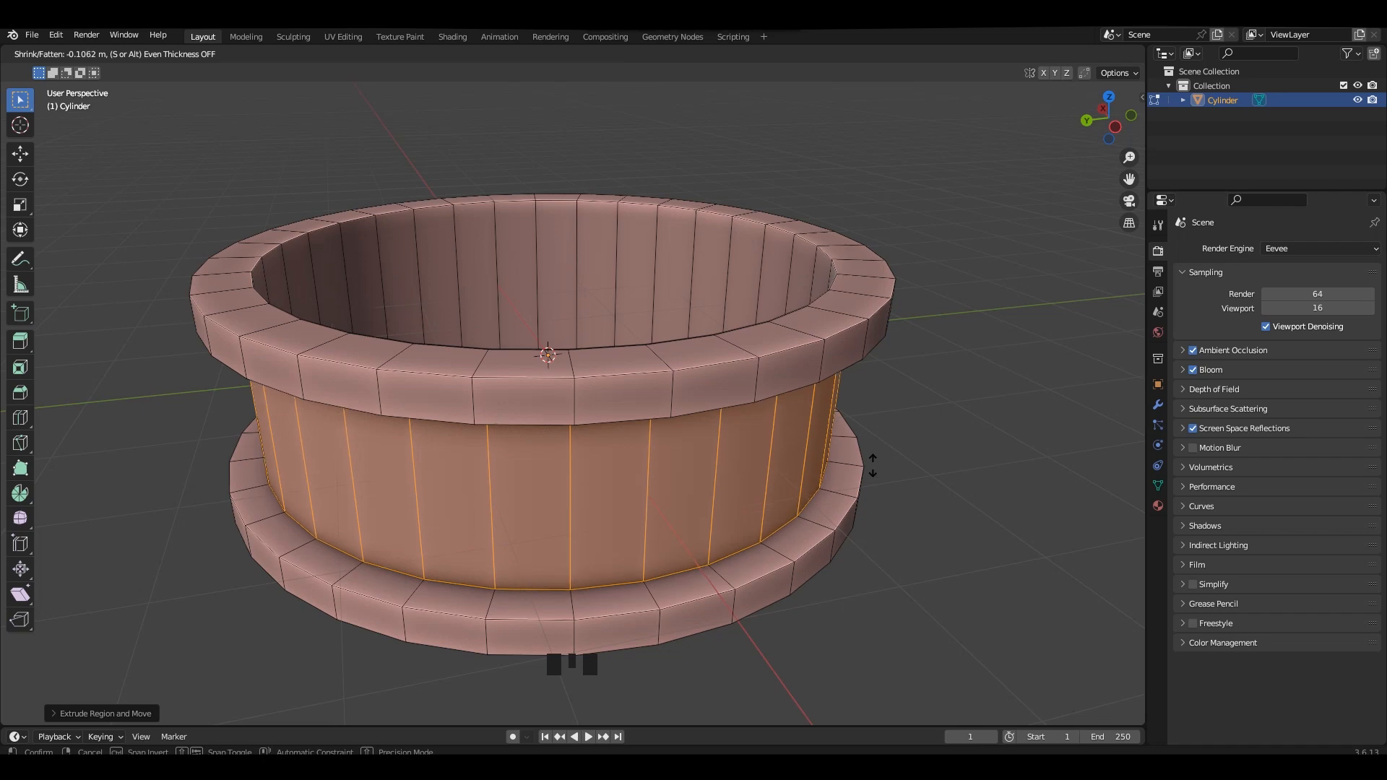
left_click(874, 465)
Set the grooved ring's origin to its geometry.
key("Tab")
middle_click_drag(875, 465, 938, 440)
right_click(829, 383)
left_click(912, 397)
Add a centred loop cut around the recessed band and scale it outward into a ridge between the rims.
key("Tab")
key("ctrl+r")
left_click(830, 382)
right_click(830, 383)
key("alt+z")
mouse_move(933, 392)
middle_mouse_down("shift")
mouse_move(931, 425)
mouse_move(906, 411)
mouse_move(921, 384)
middle_mouse_up("shift")
left_click(1111, 465)
key("alt+z")
key("Tab")
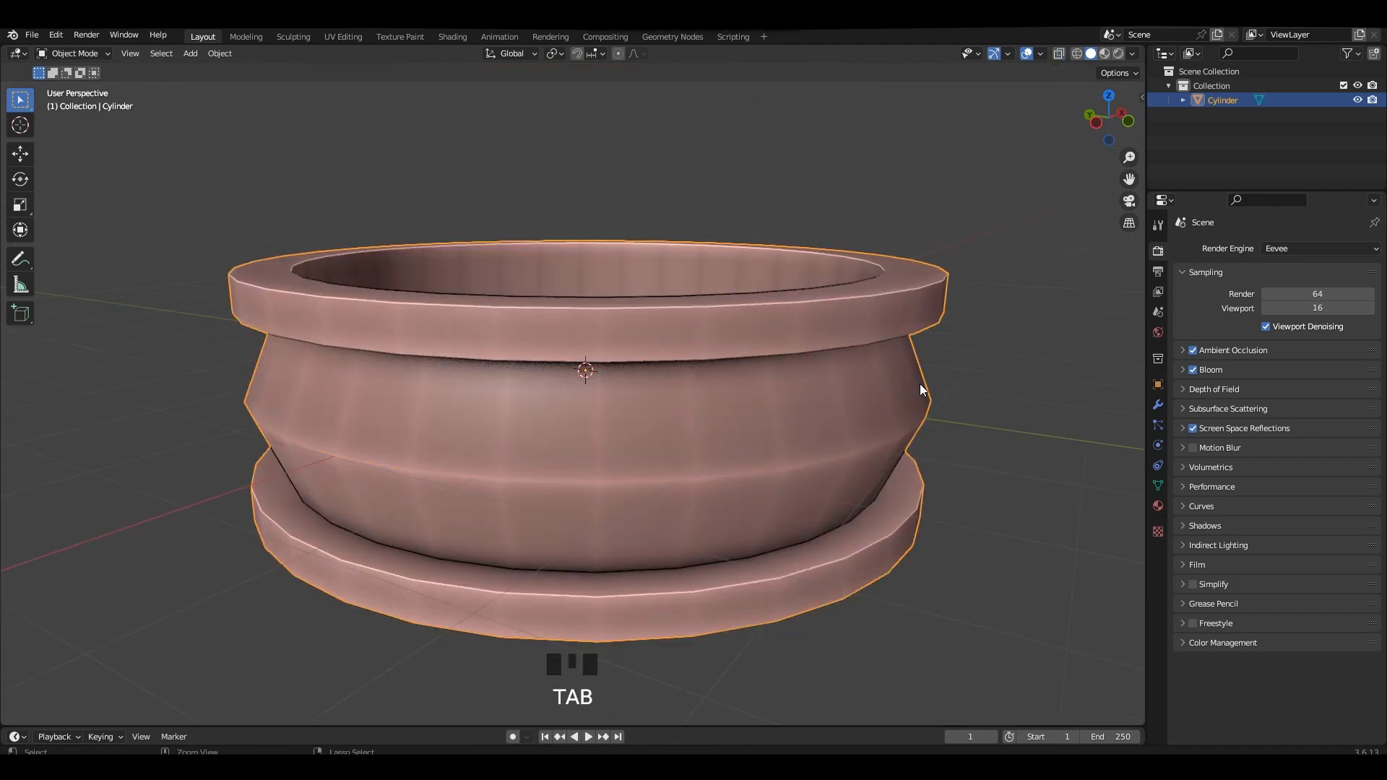
Apply all transforms to the ring and set its origin to the geometry.
key("ctrl+a")
key("a")
right_click(921, 399)
mouse_move(923, 400)
left_click(990, 418)
key("Tab")
key("ctrl+b")
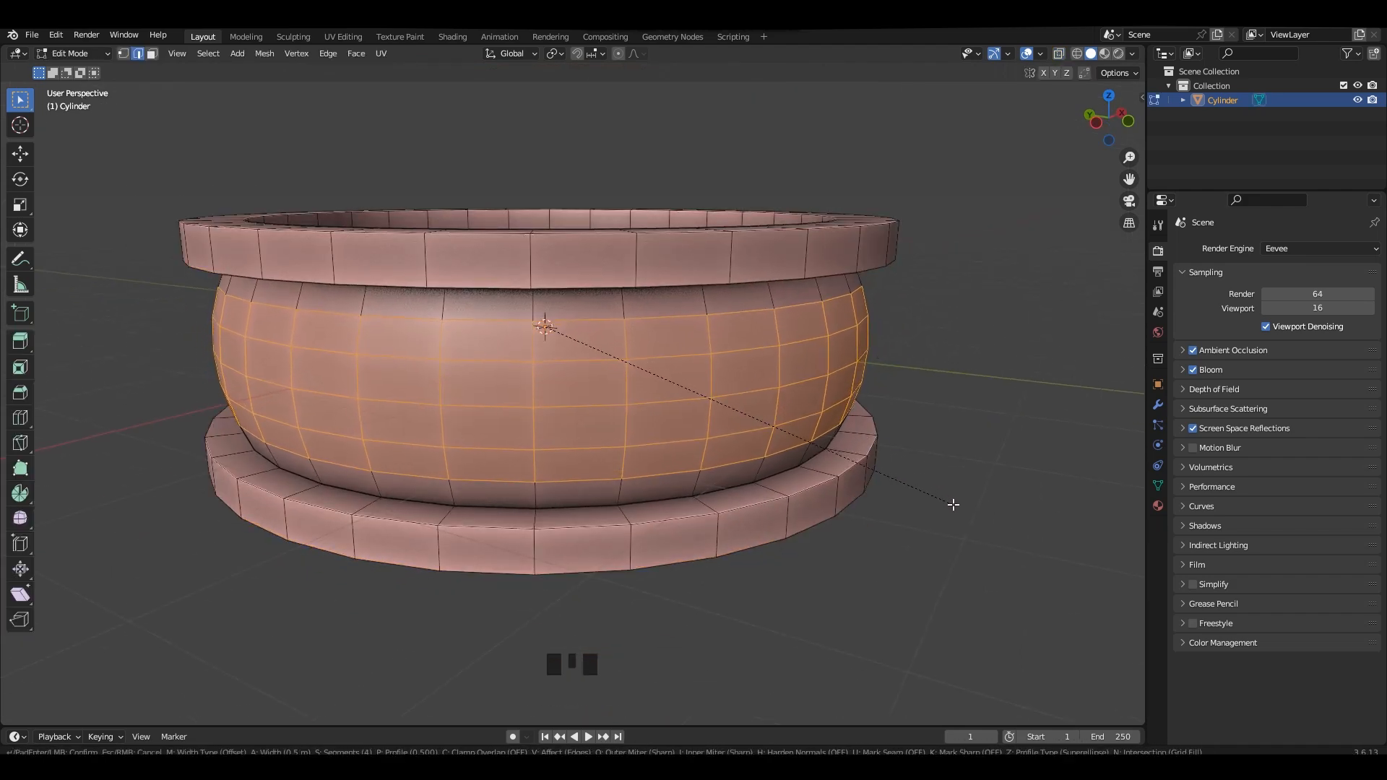
right_click(781, 414)
middle_click_drag(806, 390, 801, 330)
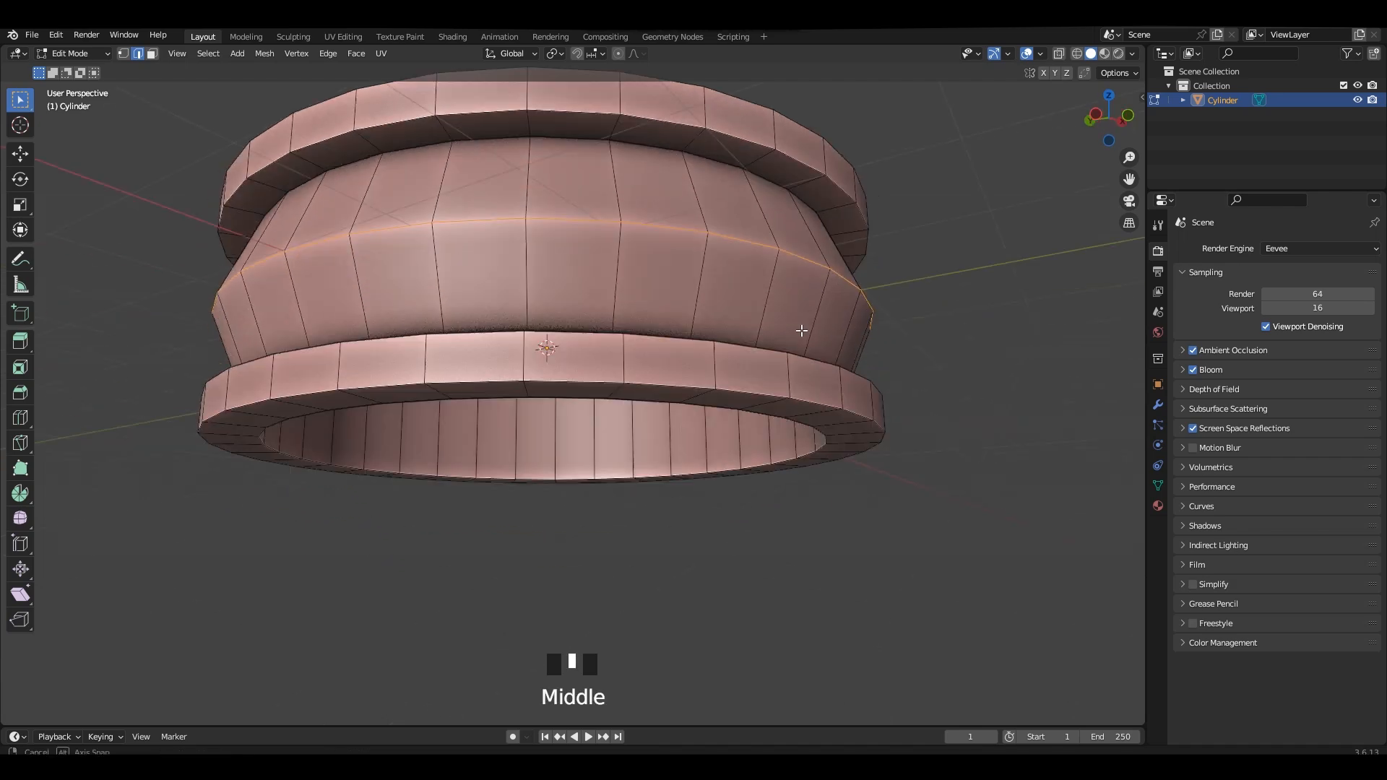
middle_click_drag(782, 197, 818, 387)
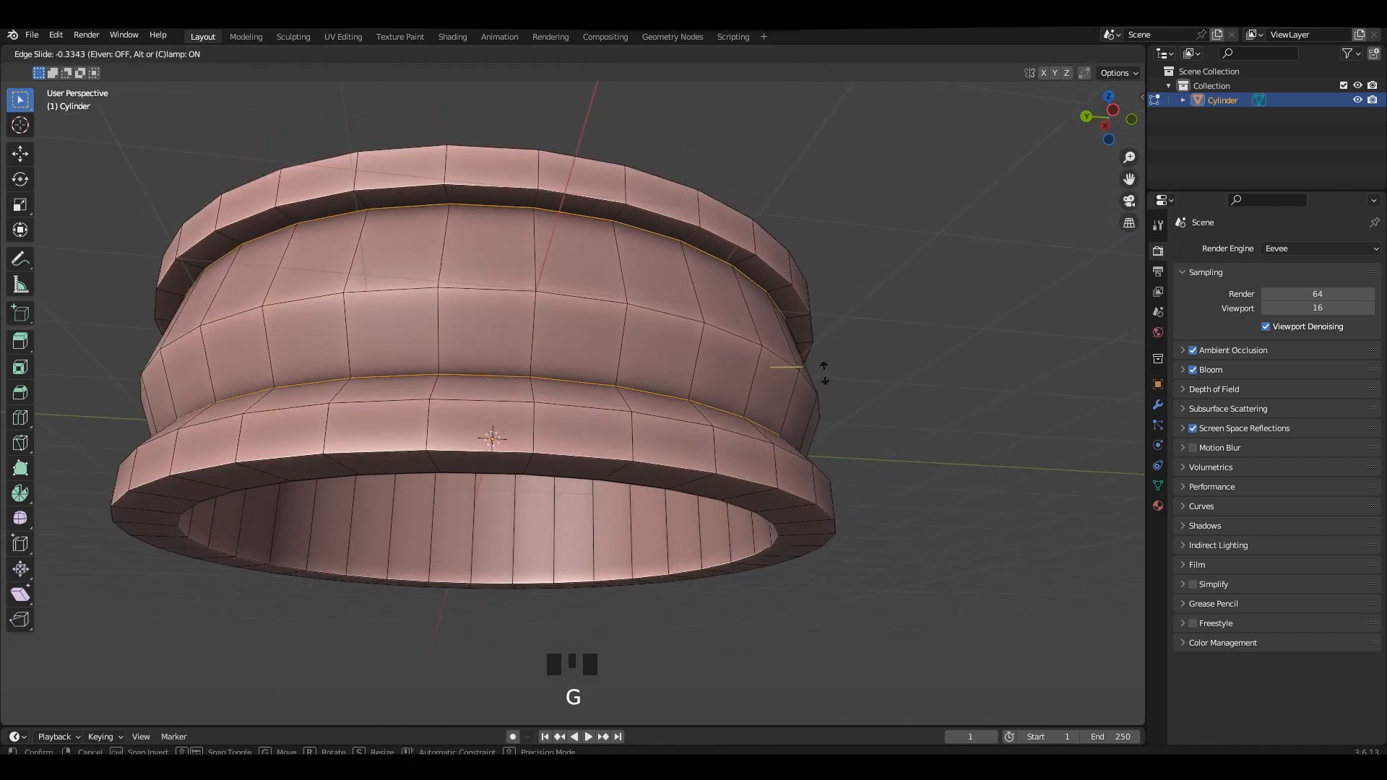
right_click(823, 370)
Select the edge loops where the middle band meets both rims and scale them outward to make the groove shallower.
middle_click_drag(681, 281, 683, 591)
left_click(683, 591, "alt+shift")
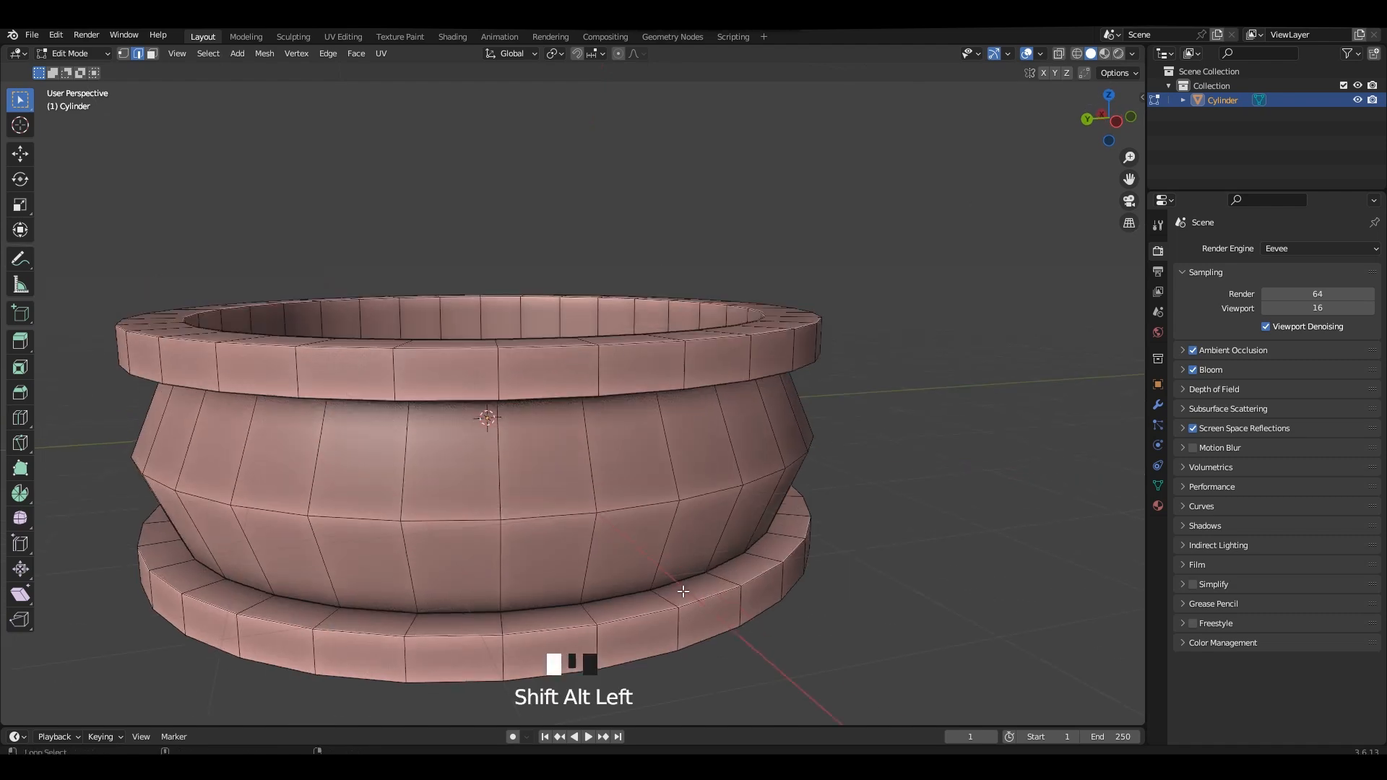
left_click(564, 54)
middle_click_drag(684, 243, 681, 177, "shift")
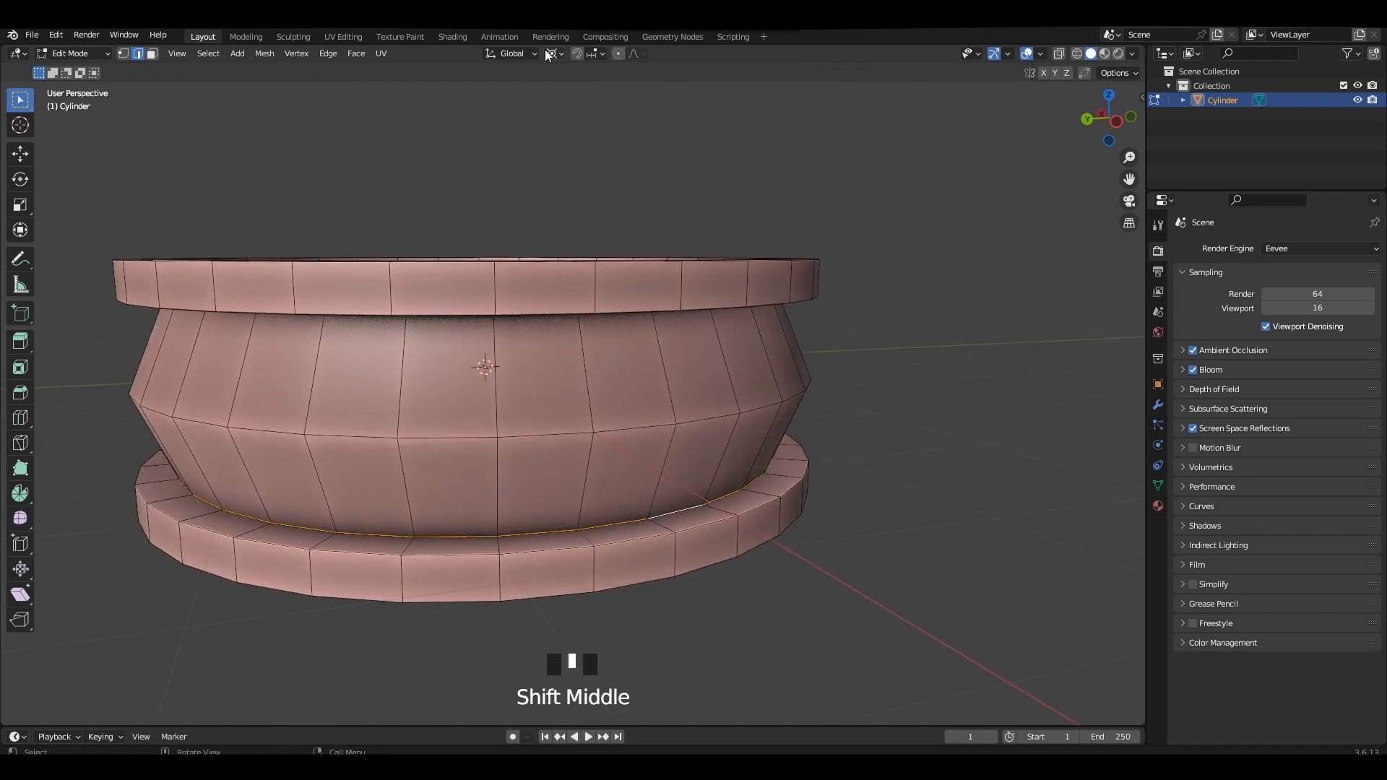
left_click(557, 54)
key("s")
right_click(889, 393)
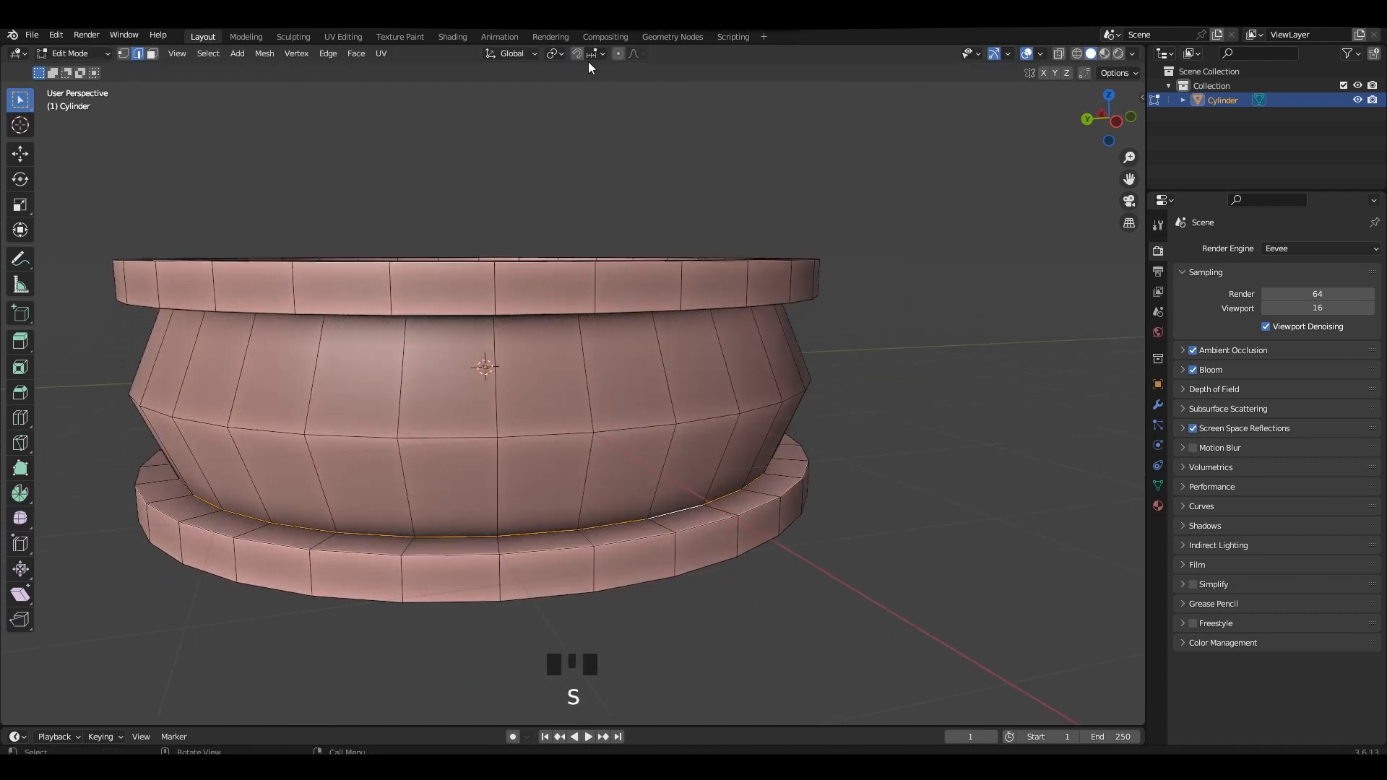
key("s")
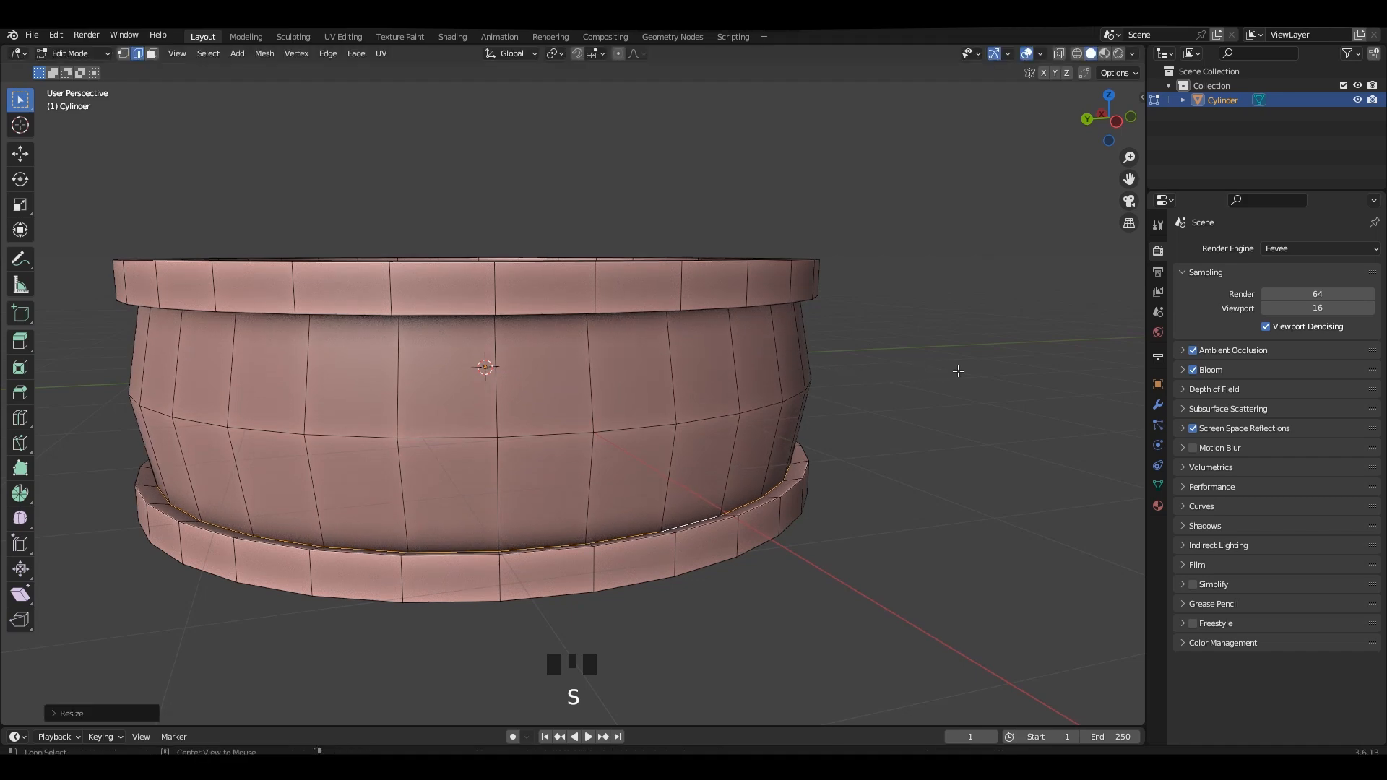
middle_click_drag(958, 371, 917, 367, "alt")
Scale the two groove edge loops along Z to line them up with the rims' inner faces.
middle_click_drag(860, 349, 876, 354, "shift")
scroll(885, 358, "up", 1)
key("s")
key("z")
left_click(858, 400)
scroll(752, 337, "down", 2)
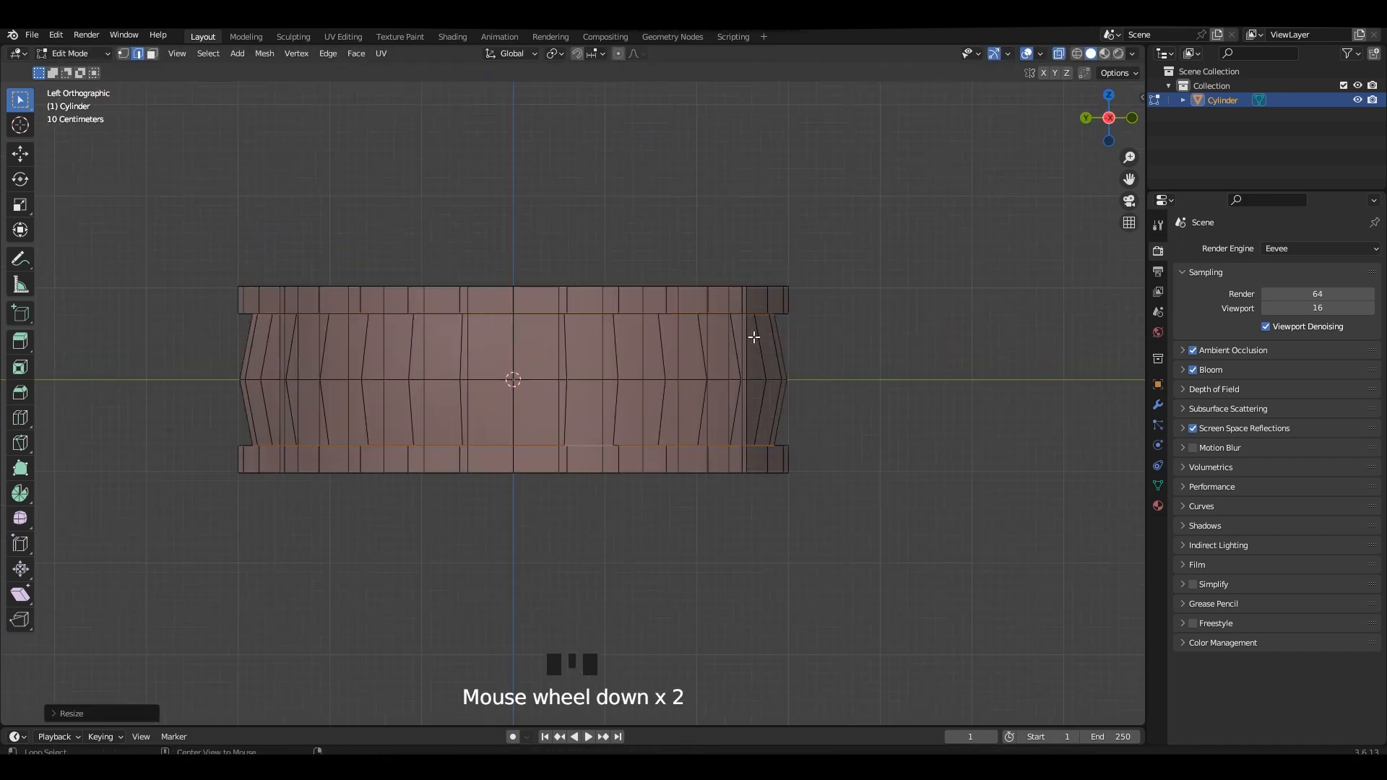
Scale the band's middle edge loop outward until it protrudes slightly beyond the rims.
middle_click_drag(752, 337, 768, 393)
key("Tab")
key("Tab")
middle_click_drag(701, 435, 713, 381)
key("2")
key("alt+z")
key("alt+z")
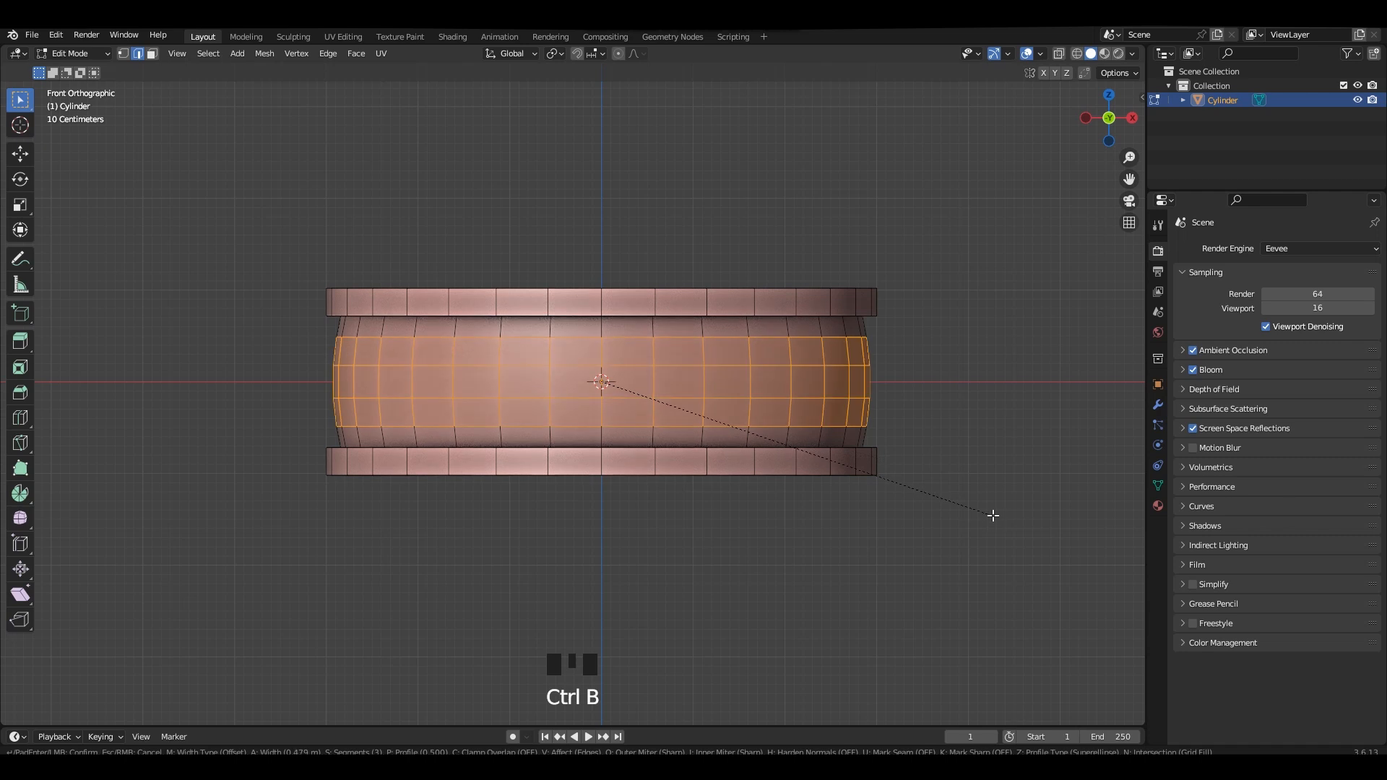
right_click(1025, 529)
left_click(1048, 527)
Apply the ring's scale and bevel the middle edge loop about 0.62 m wide with several segments into a rounded band.
key("Tab")
key("ctrl+a")
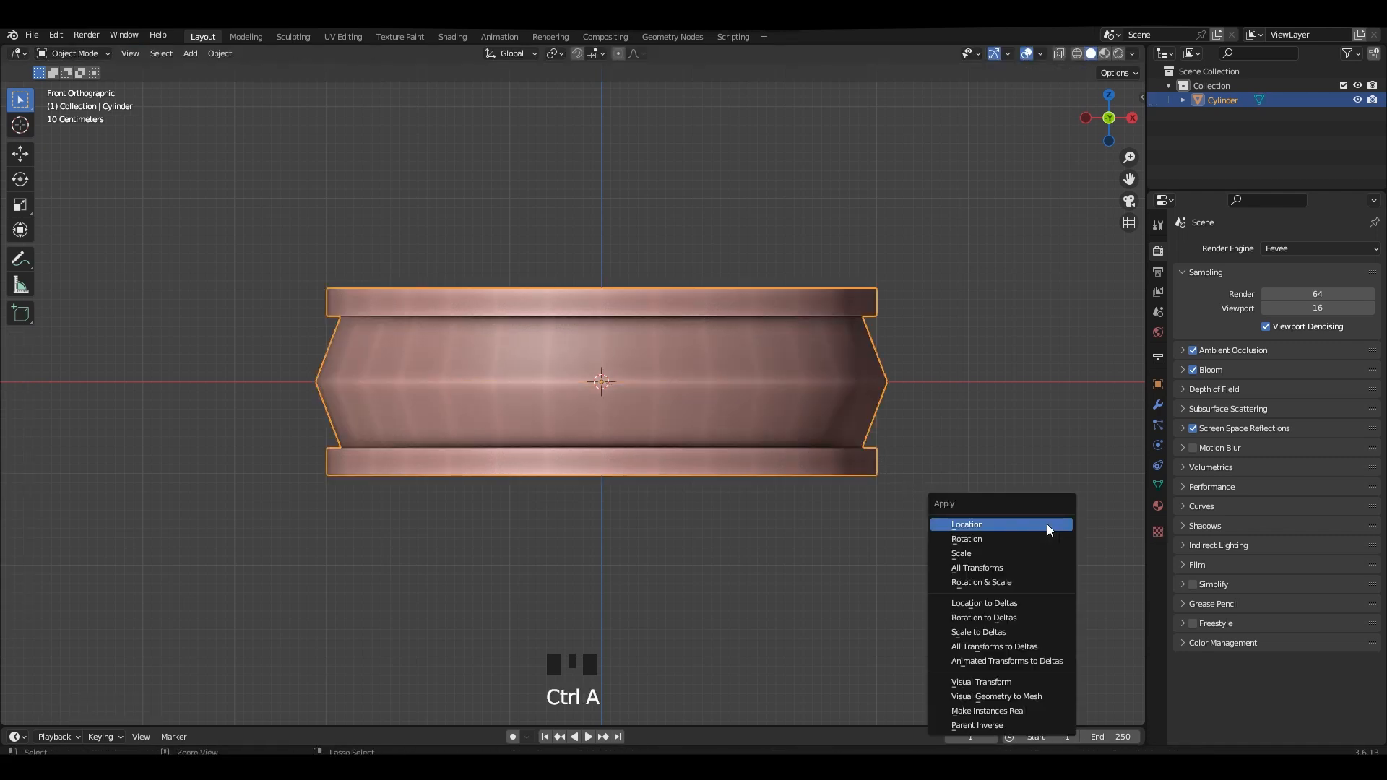
left_click(1041, 557)
key("Tab")
key("ctrl+b")
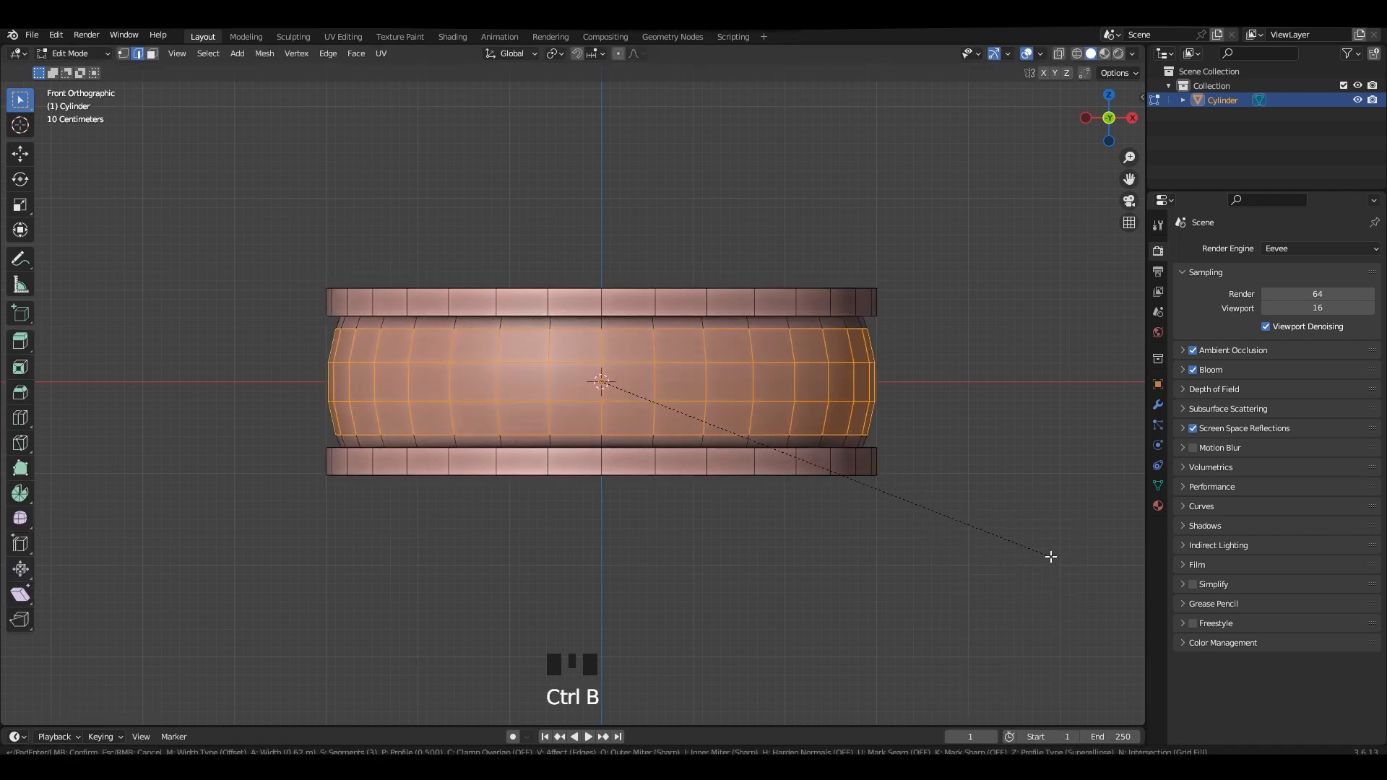
scroll(1053, 560, "up", 1)
left_click(1057, 562)
key("Tab")
scroll(690, 336, "down", 2)
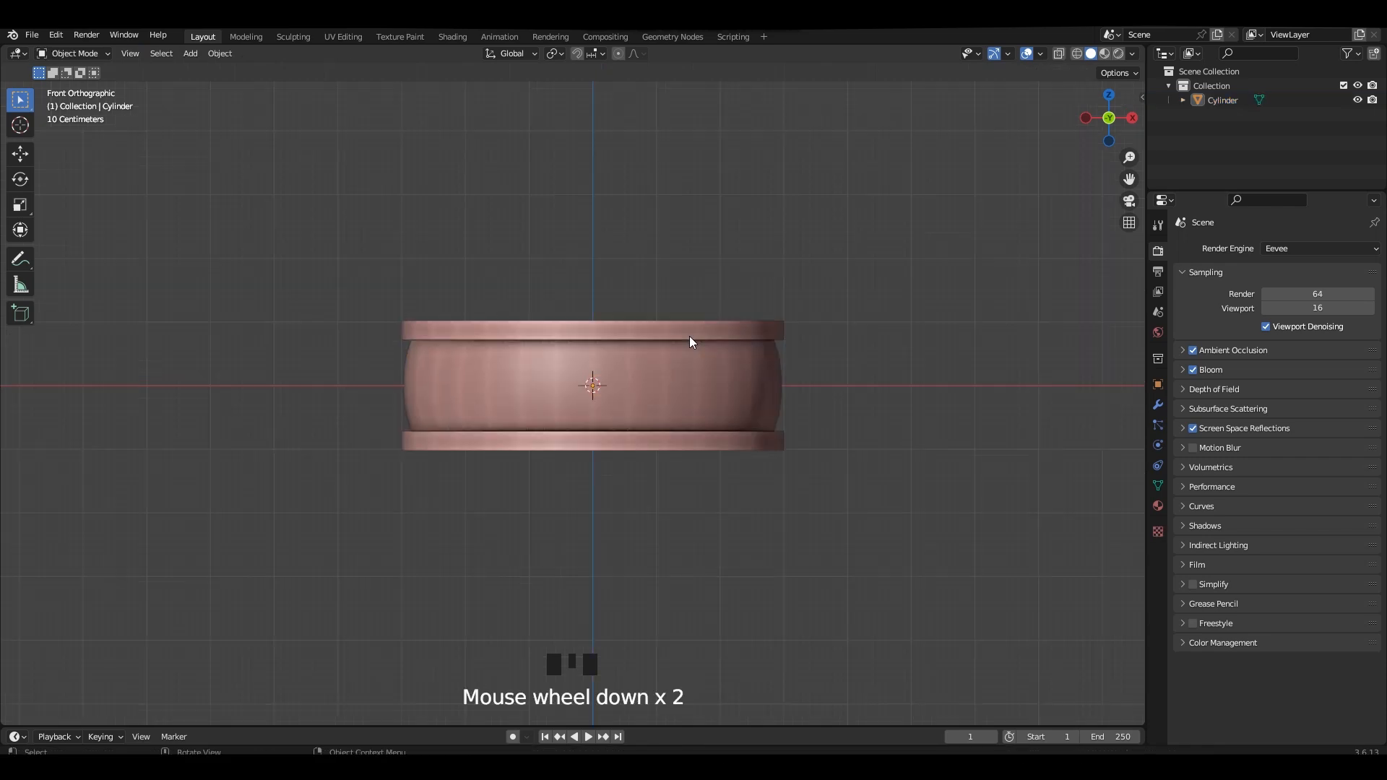
Select the upper rim's outer and inner edge loops together with the lower rim's inner edge loop.
middle_click_drag(689, 336, 712, 388)
left_click(903, 390)
middle_click_drag(977, 393, 672, 390, "shift")
key("Tab")
left_click(673, 304)
middle_click_drag(673, 304, 630, 255)
key("ctrl+s")
scroll(697, 309, "down", 2)
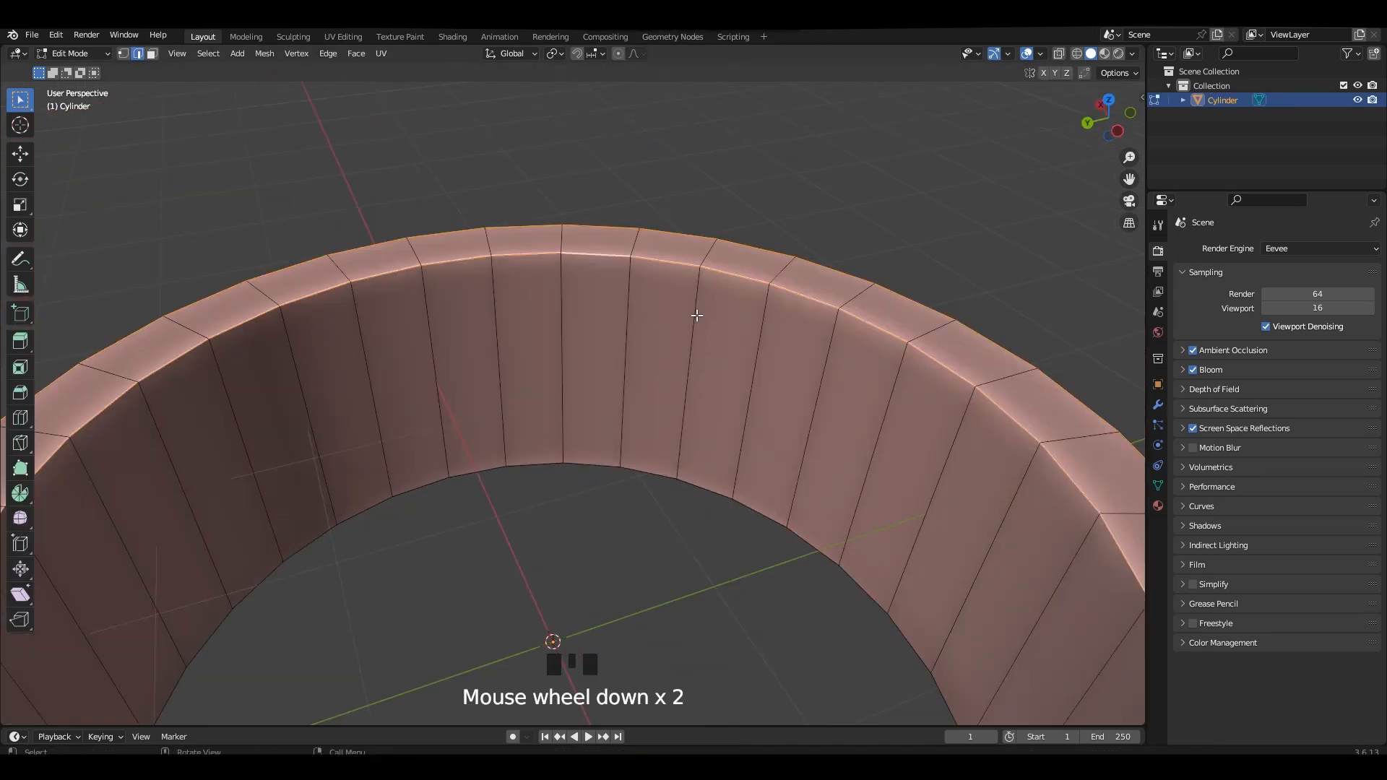
middle_click_drag(697, 309, 657, 270)
scroll(852, 427, "down", 1)
middle_click_drag(852, 427, 907, 454)
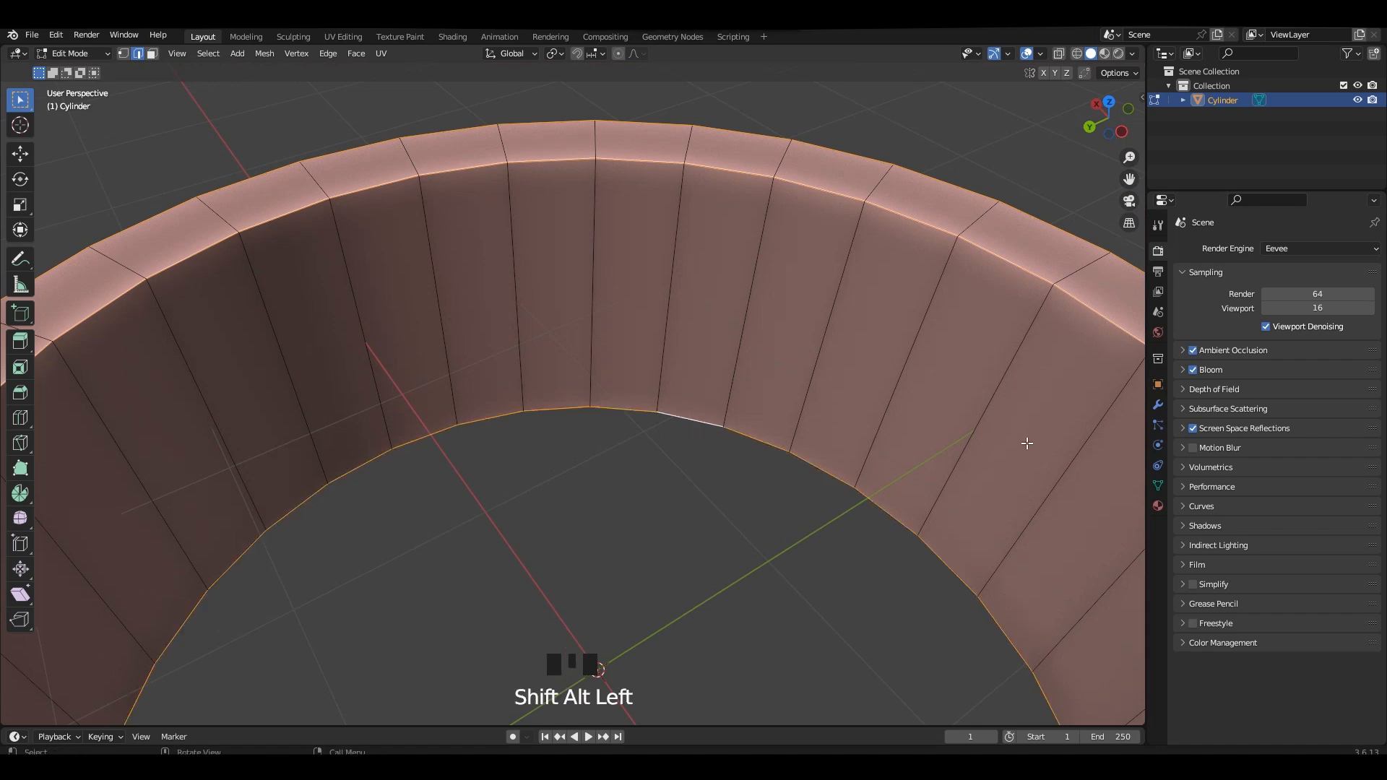
Add the remaining outer rim edge loops to the selection and give them all a narrow two-segment bevel.
middle_click_drag(1028, 443, 726, 320)
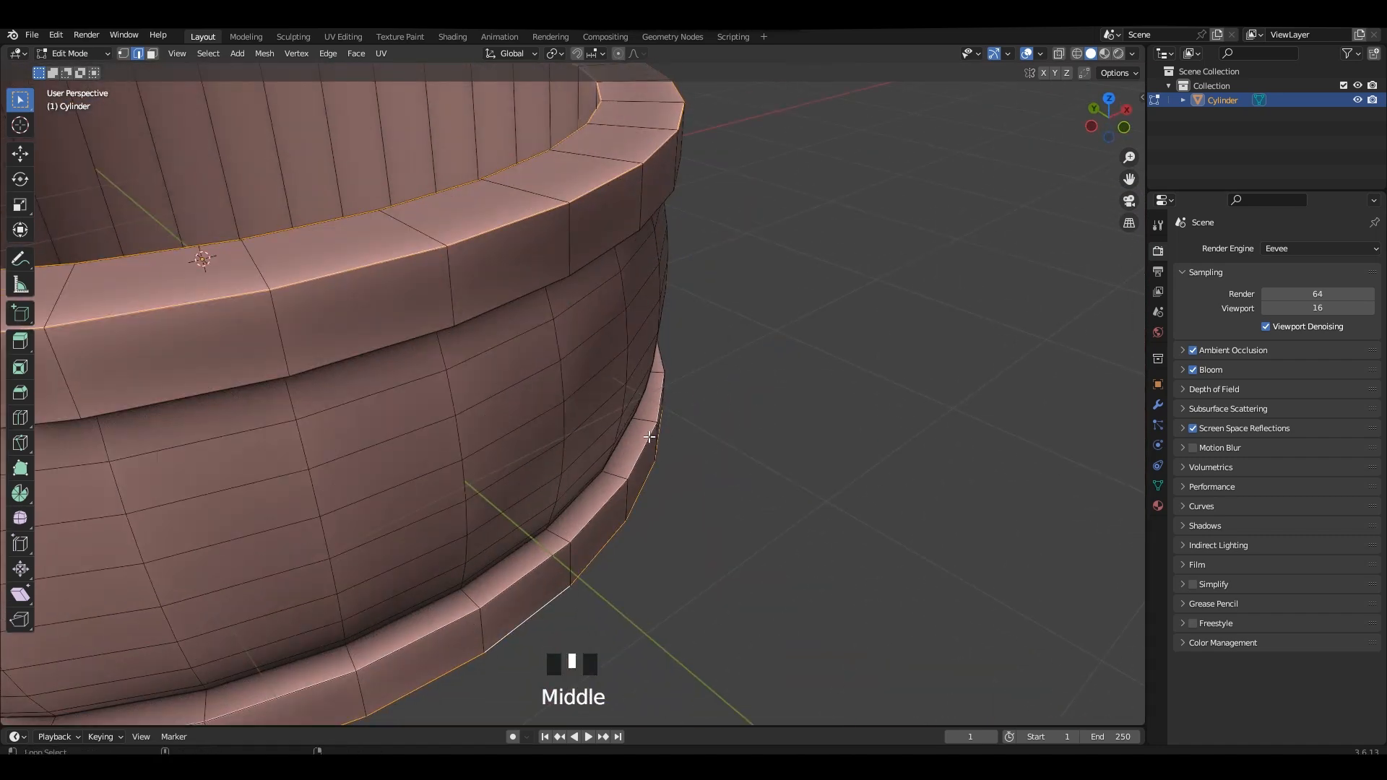
middle_click_drag(650, 437, 712, 296)
middle_click_drag(712, 296, 731, 430, "shift")
left_click(650, 229, "alt+shift")
scroll(706, 412, "up", 2)
middle_click_drag(650, 229, 722, 492)
middle_click_drag(723, 491, 719, 296, "shift")
key("ctrl+b")
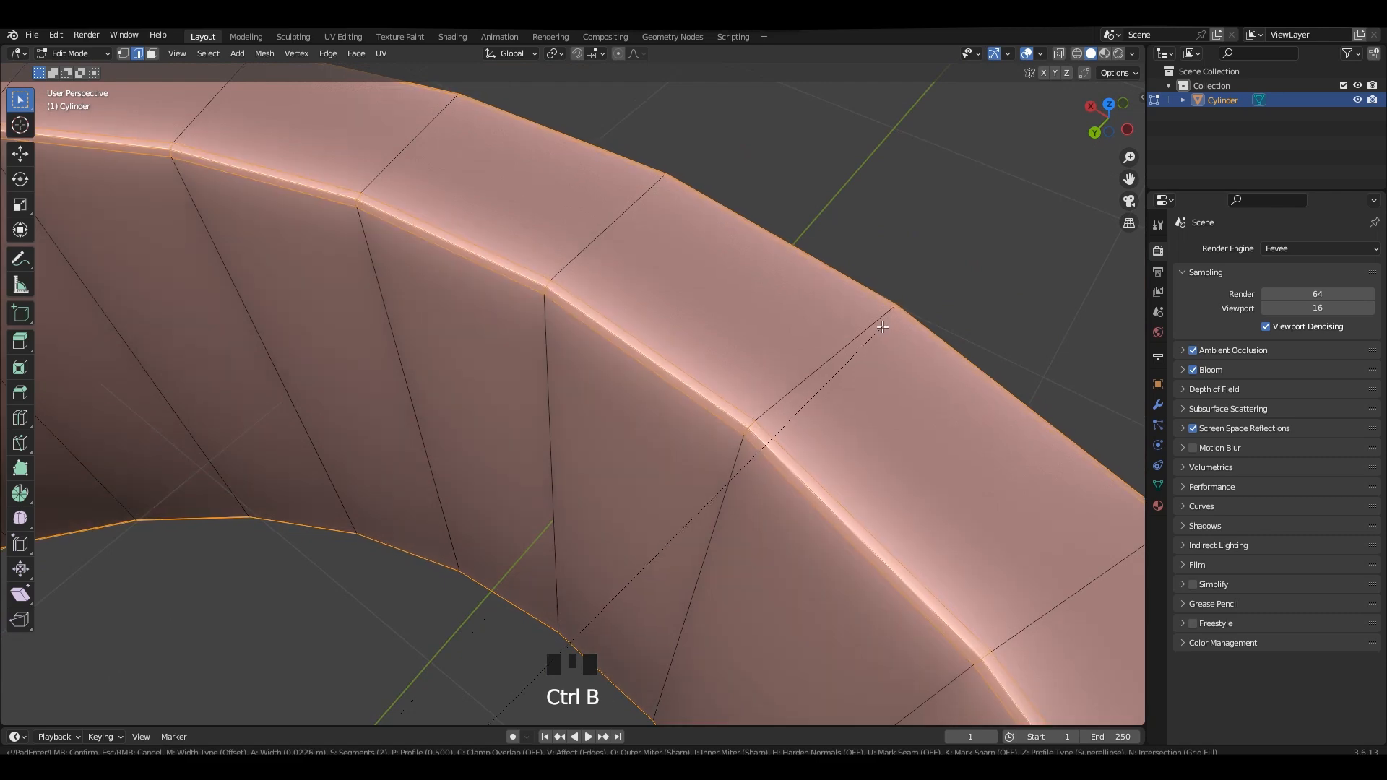
left_click(883, 327)
Shade the ring auto smooth in Object Mode and give it a level 1 Subdivision modifier.
key("Tab")
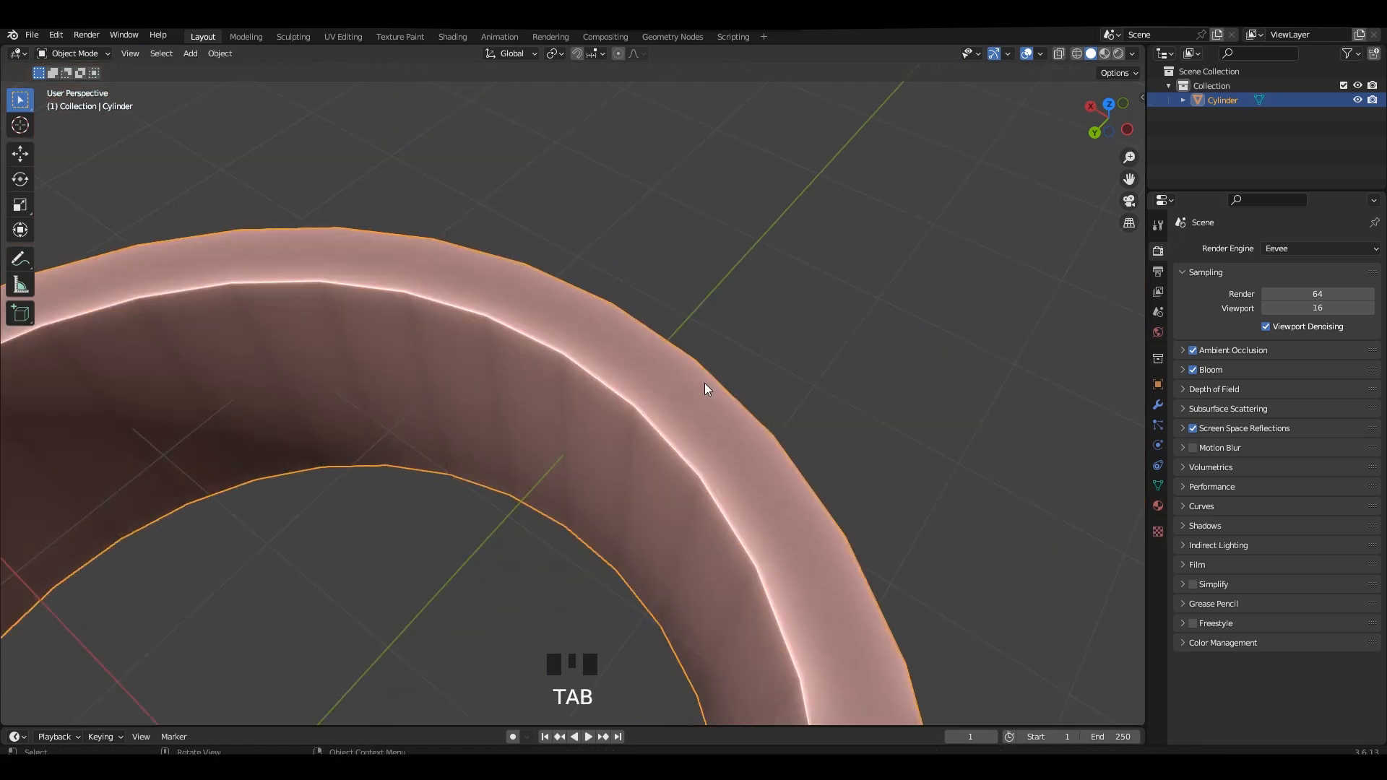
right_click(702, 384)
left_click(682, 323)
right_click(673, 384)
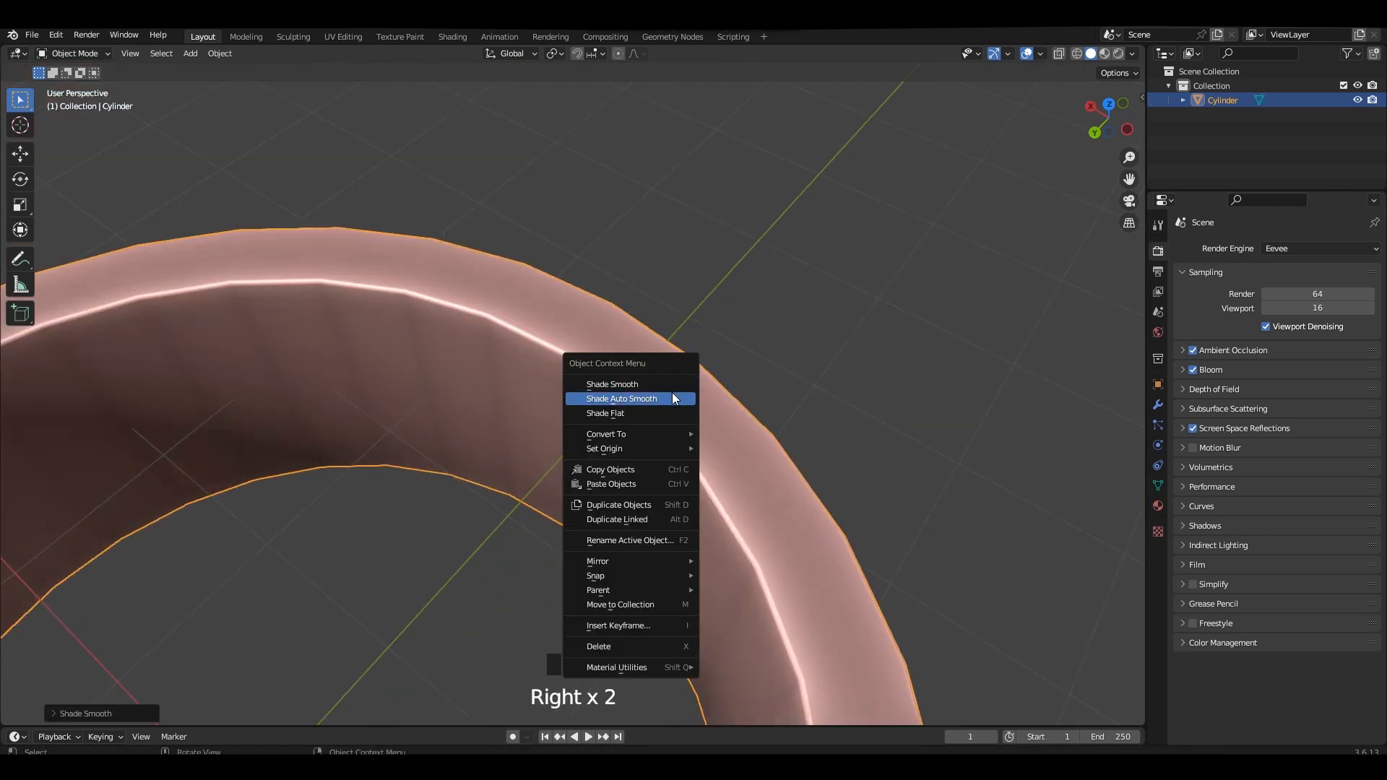
left_click(672, 396)
key("ctrl+1")
Examine the smoothed ring from several angles, finishing in the front view.
key("grave")
left_click(909, 441)
middle_click_drag(903, 426, 711, 402, "alt")
left_click(762, 355)
key("grave")
left_click(849, 435)
middle_click_drag(852, 433, 867, 477, "alt")
middle_click_drag(874, 473, 890, 410, "alt")
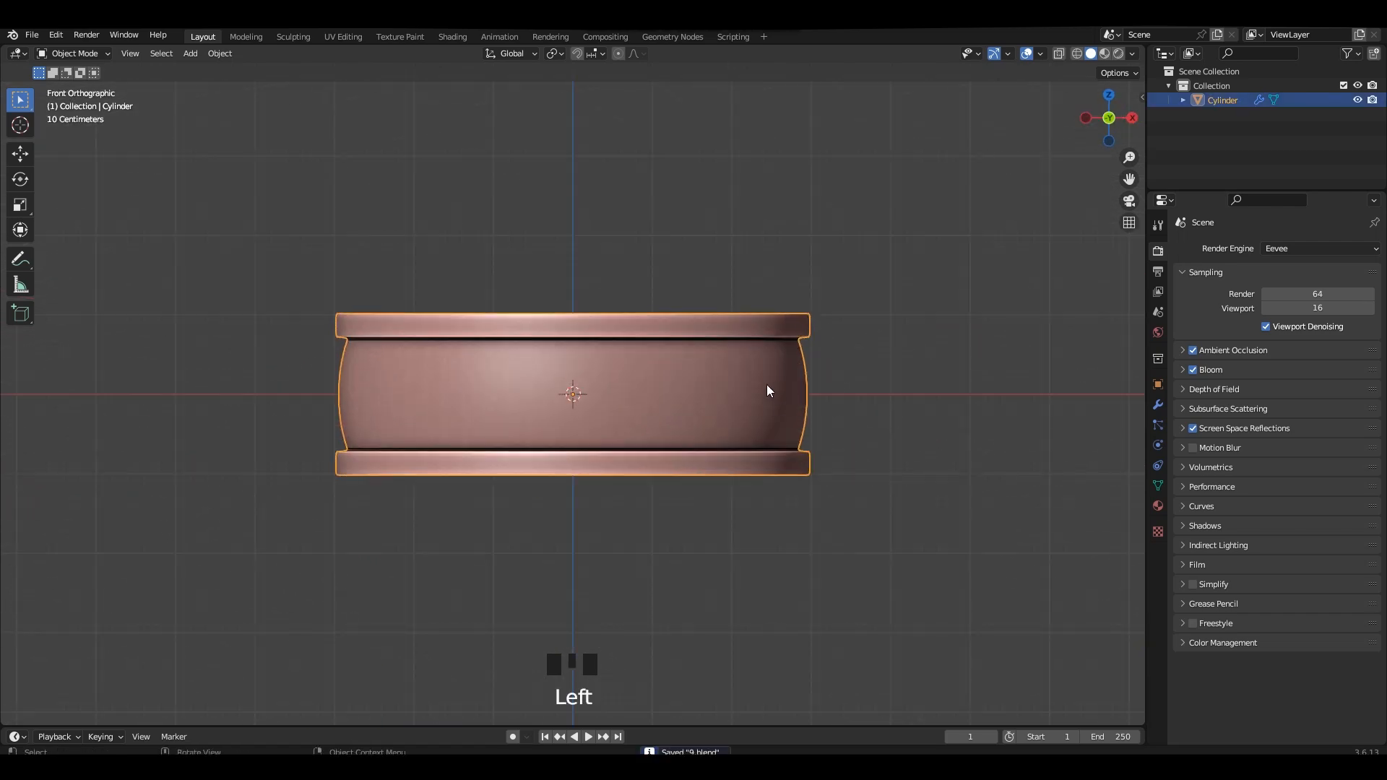
Apply the ring's object transform and save the file.
key("Tab")
Open the ring's mesh for editing and disable the Subdivision modifier's viewport display to show the base mesh.
key("Tab")
left_click(700, 396)
key("ctrl+a")
left_click(704, 396)
key("ctrl+s")
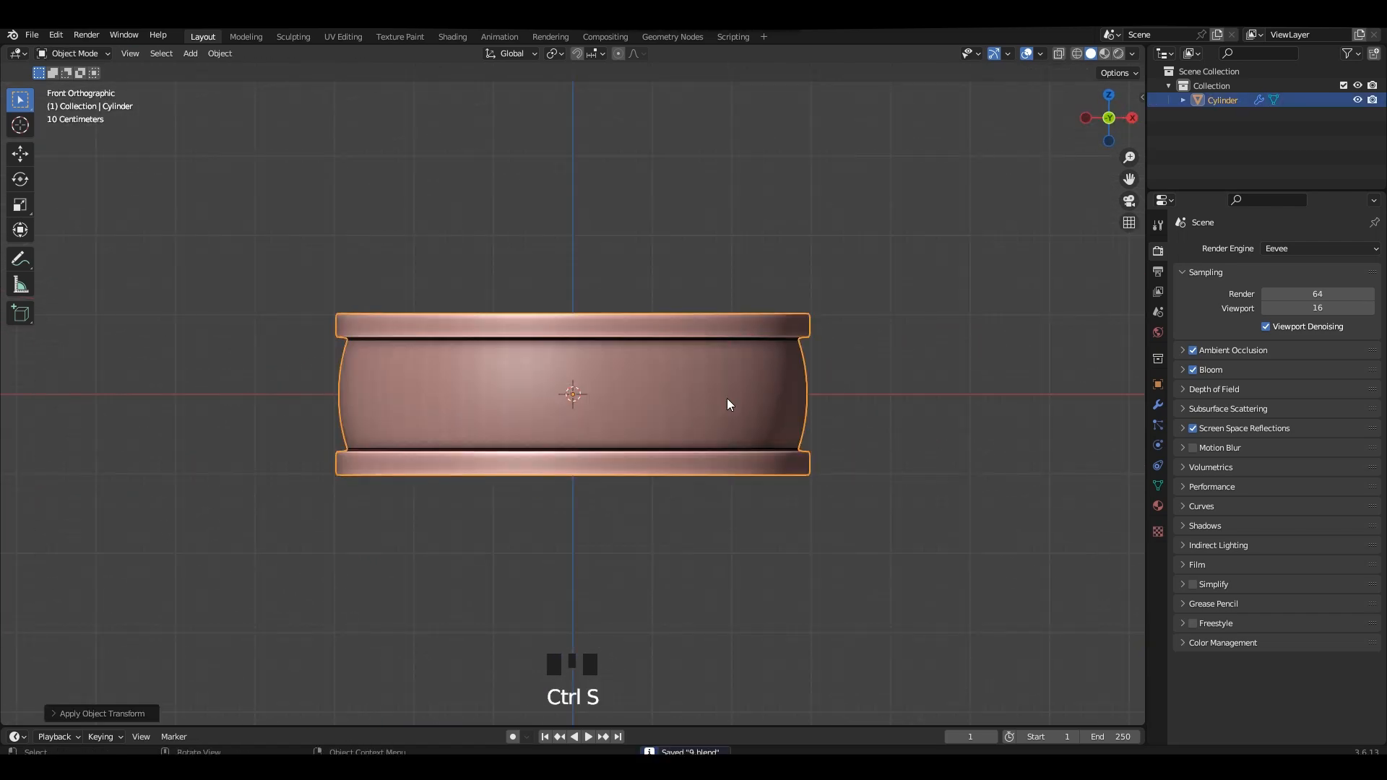
right_click(726, 397)
mouse_move(727, 453)
left_click(871, 464)
left_click(920, 423)
middle_click_drag(920, 422, 656, 381)
scroll(717, 377, "up", 2)
key("Tab")
scroll(722, 334, "up", 2)
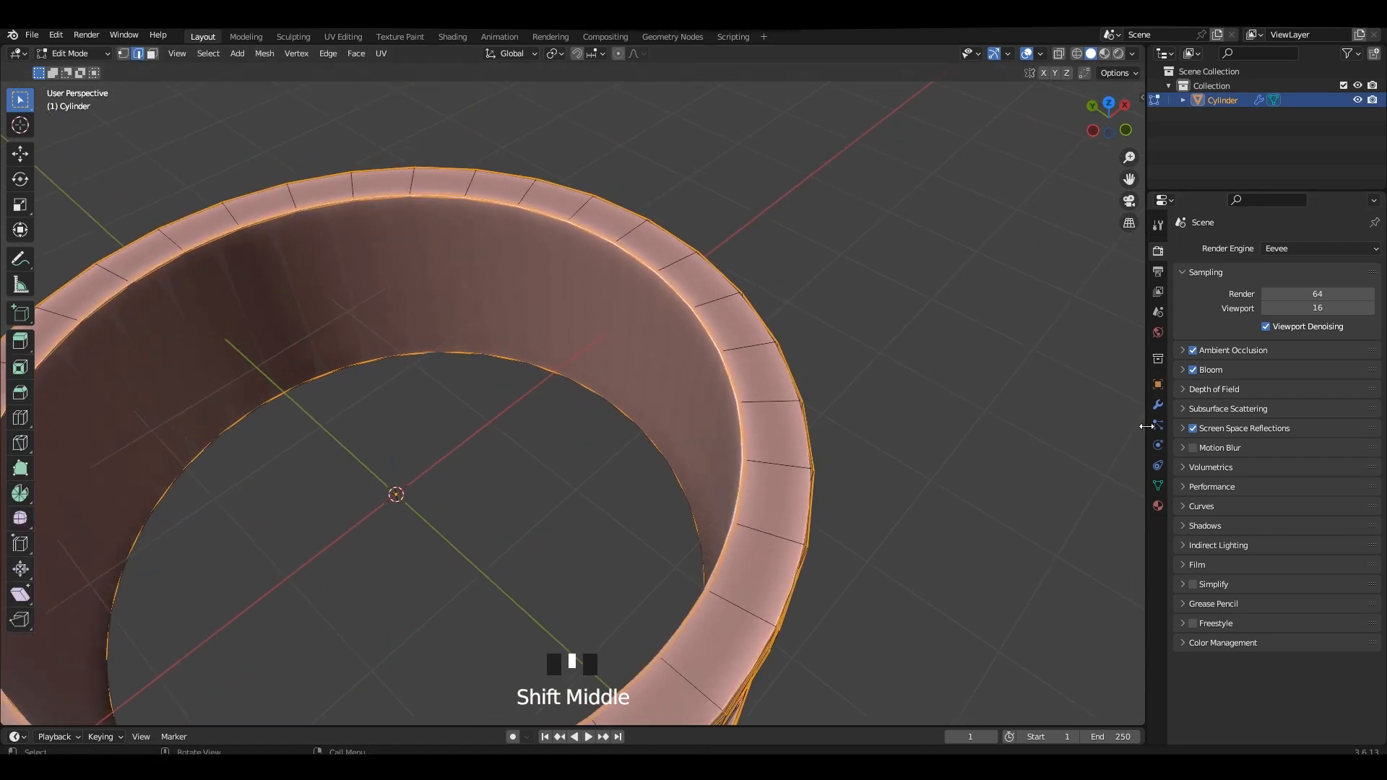
left_click(1158, 405)
left_click(1308, 273)
middle_click_drag(746, 306, 653, 359, "shift")
scroll(742, 366, "down", 2)
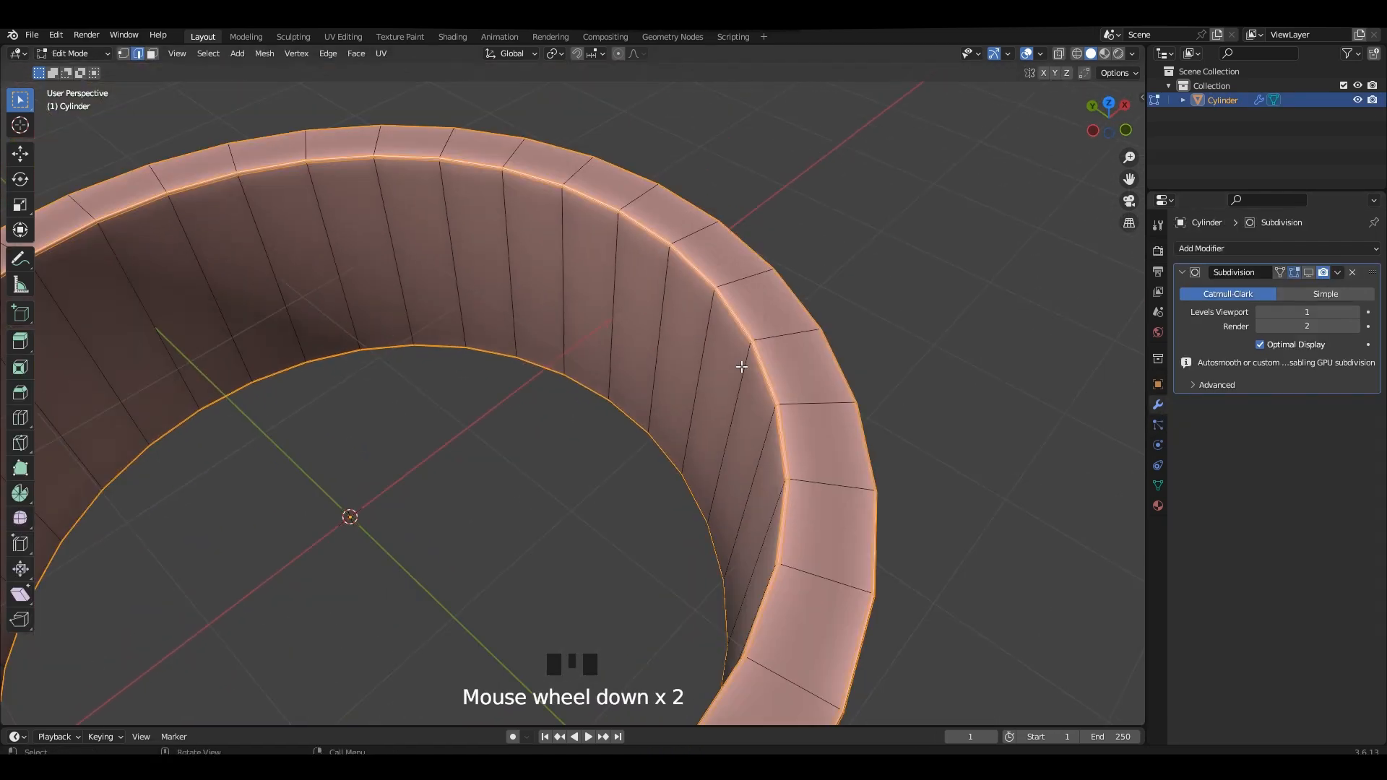
Select the face loop along the ring's inner wall and view it from the top in X-ray.
scroll(652, 338, "up", 1)
left_click(726, 337)
left_click(727, 337, "alt+shift")
left_click(727, 337, "alt+shift")
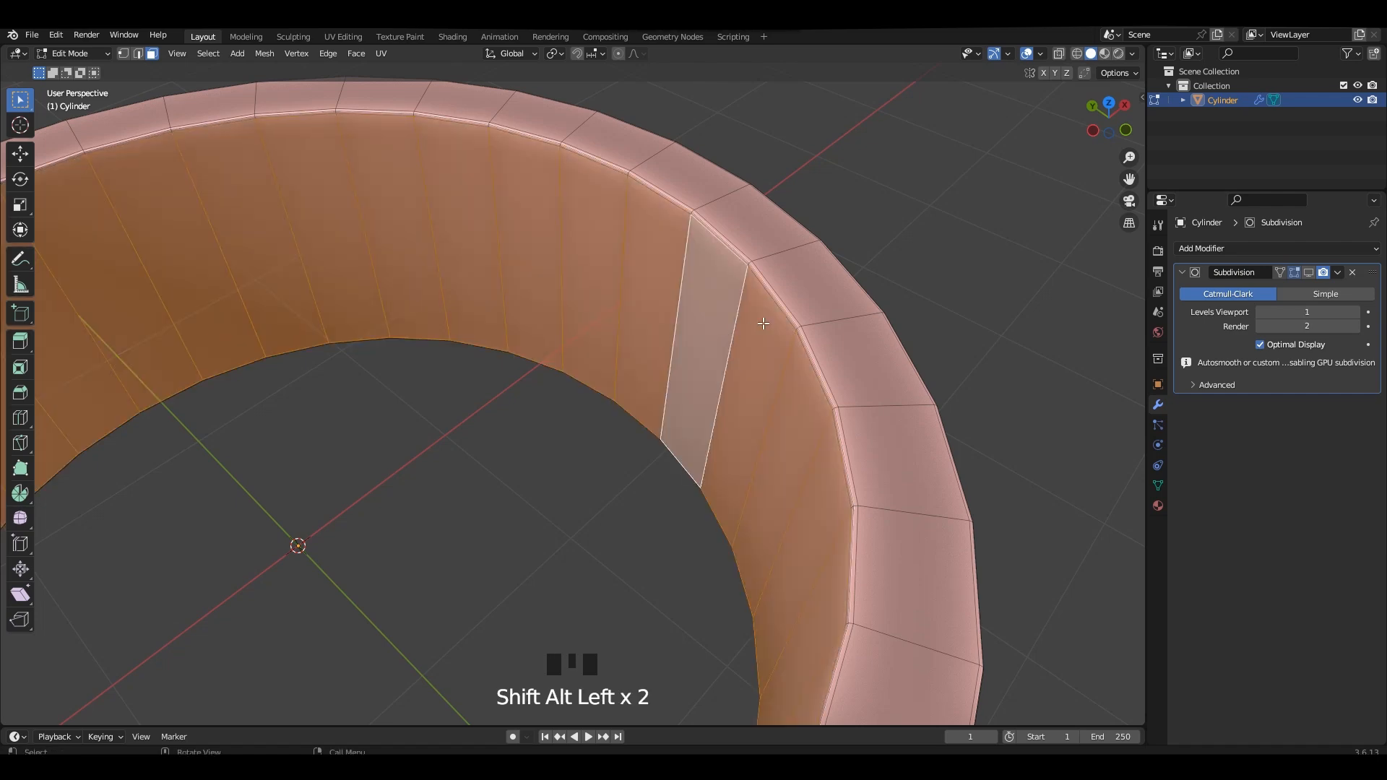
scroll(761, 395, "up", 3)
left_click(760, 394, "alt+shift")
key("ctrl+z")
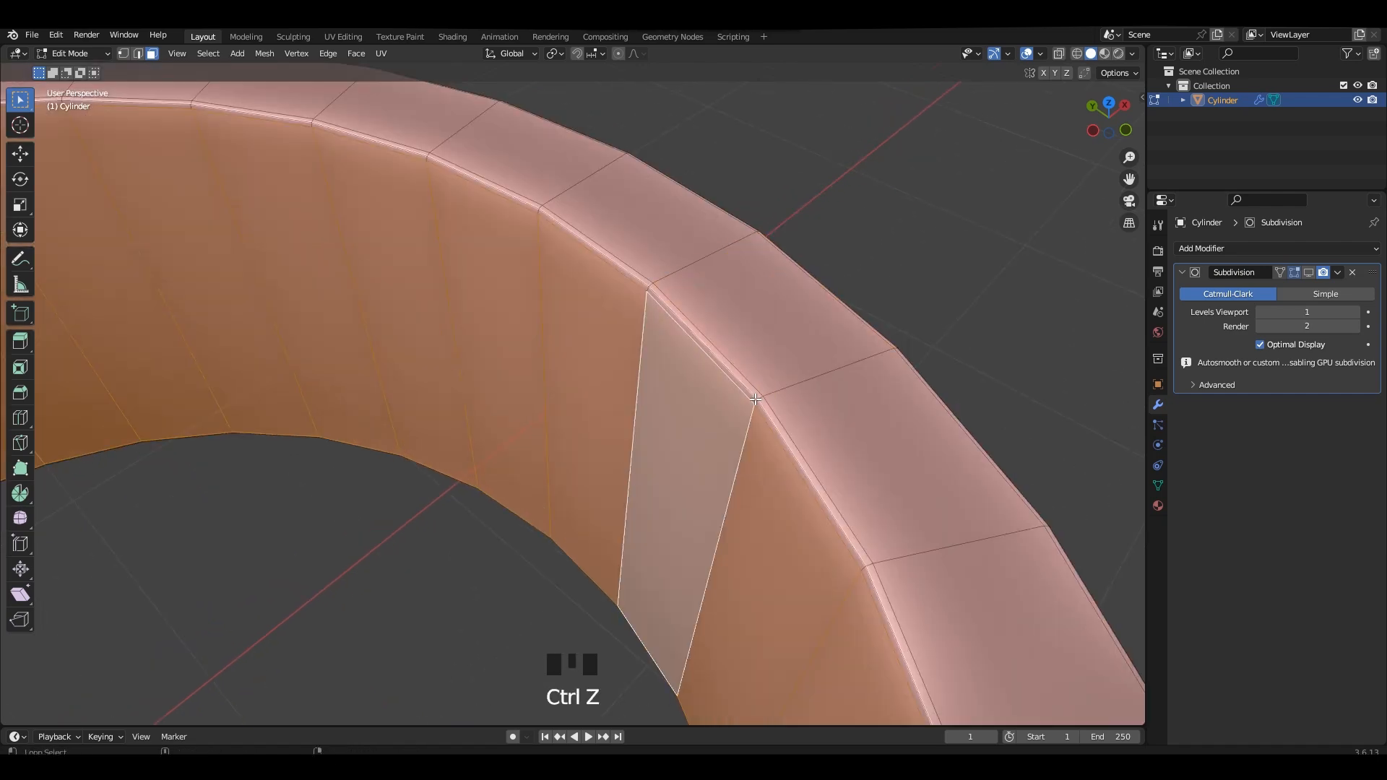
left_click(755, 399, "alt+shift")
left_click(761, 400, "alt+shift")
scroll(752, 405, "down", 3)
key("ctrl+z")
scroll(743, 407, "down", 2)
middle_click_drag(737, 394, 656, 217, "alt")
key("alt+z")
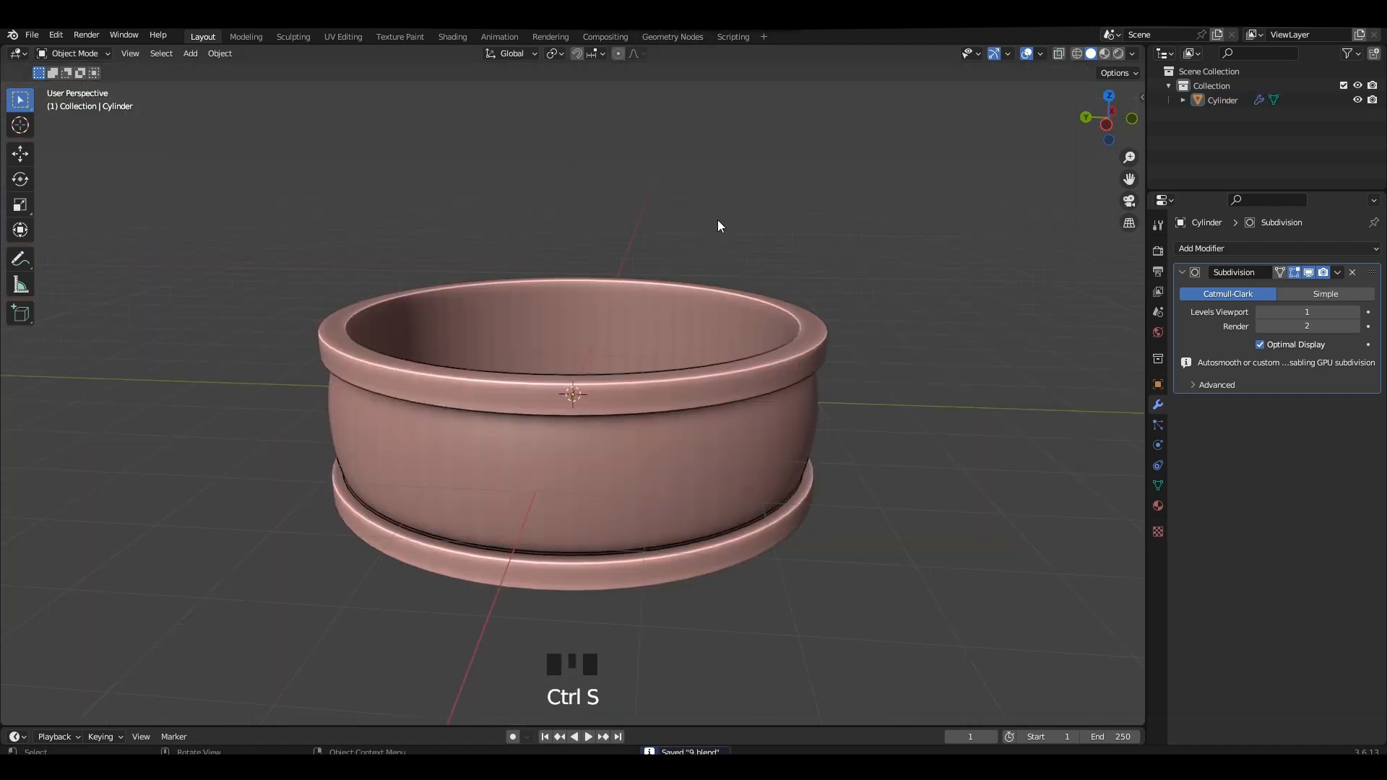
Save the file, check the ring in the UV Editing workspace and return to editing its mesh in Layout.
middle_click_drag(718, 223, 831, 361)
key("ctrl+s")
left_click(343, 39)
scroll(815, 317, "up", 2)
key("Tab")
scroll(815, 303, "up", 2)
left_click(207, 39)
key("Tab")
scroll(802, 356, "up", 2)
middle_click_drag(715, 238, 619, 412)
scroll(619, 412, "up", 1)
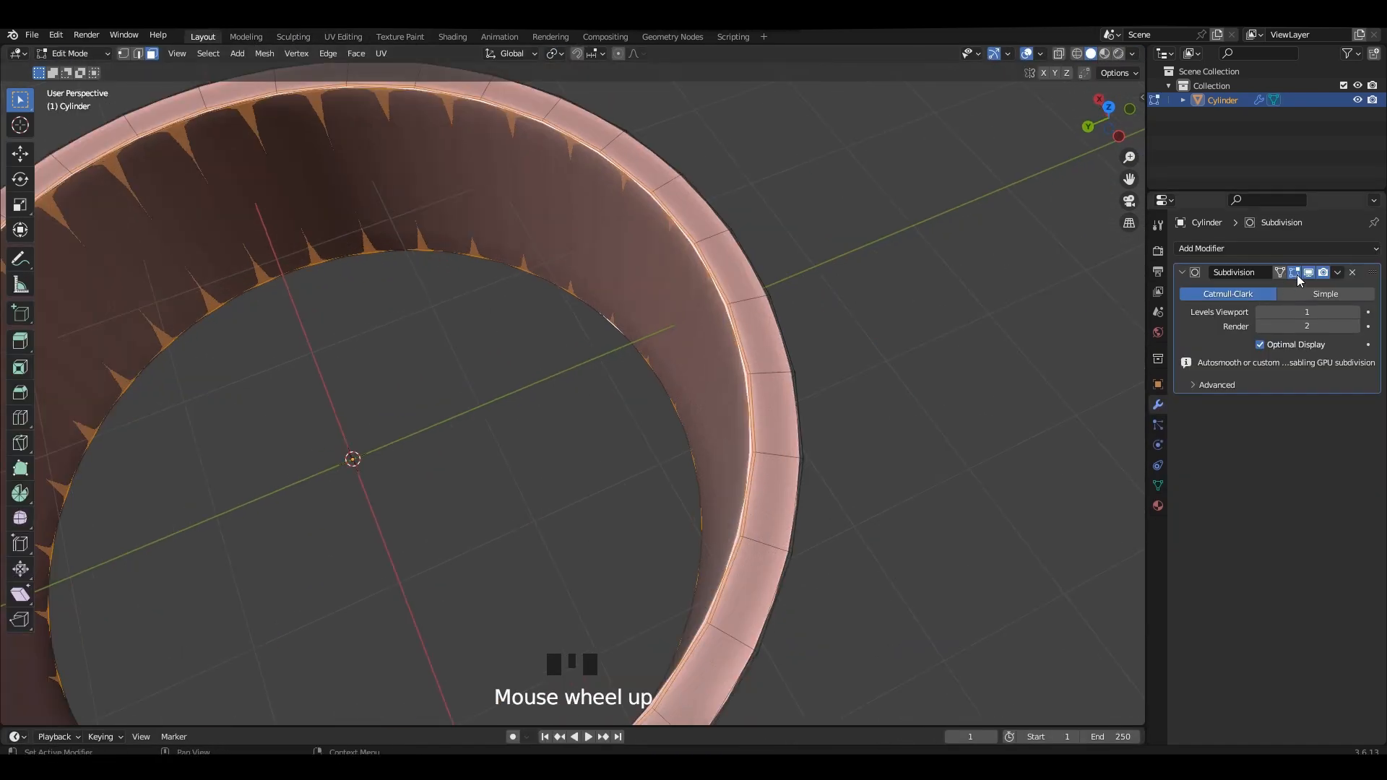
Limit the Subdivision display to Object Mode and select the edge loop on the upper rim's inner edge.
left_click(1296, 275)
scroll(640, 439, "up", 3)
left_click(767, 308)
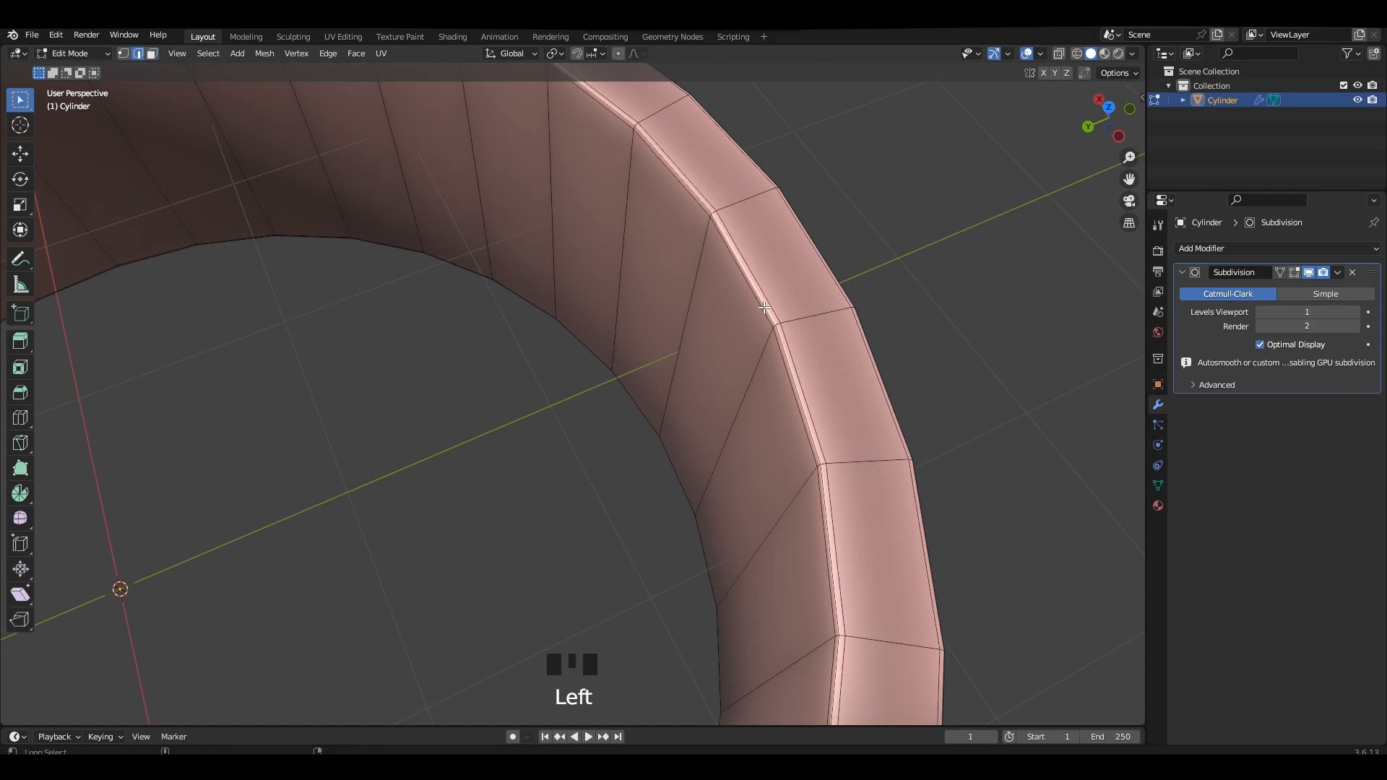
left_click(764, 308, "alt")
middle_click_drag(764, 308, 722, 289)
key("ctrl+s")
scroll(722, 289, "up", 2)
scroll(418, 489, "up", 2)
middle_click_drag(578, 434, 693, 514)
scroll(694, 513, "up", 4)
Add the remaining rim edge loops and a vertical cut across the band to the selection, and mark them as seams.
left_click(588, 434, "alt+shift")
middle_click_drag(588, 433, 469, 437, "shift")
scroll(631, 332, "up", 2)
left_click(631, 332, "alt+shift")
scroll(631, 332, "down", 5)
scroll(470, 437, "up", 4)
middle_click_drag(469, 437, 730, 408, "shift")
scroll(659, 393, "down", 5)
scroll(657, 394, "up", 4)
right_click(730, 407)
left_click(691, 578)
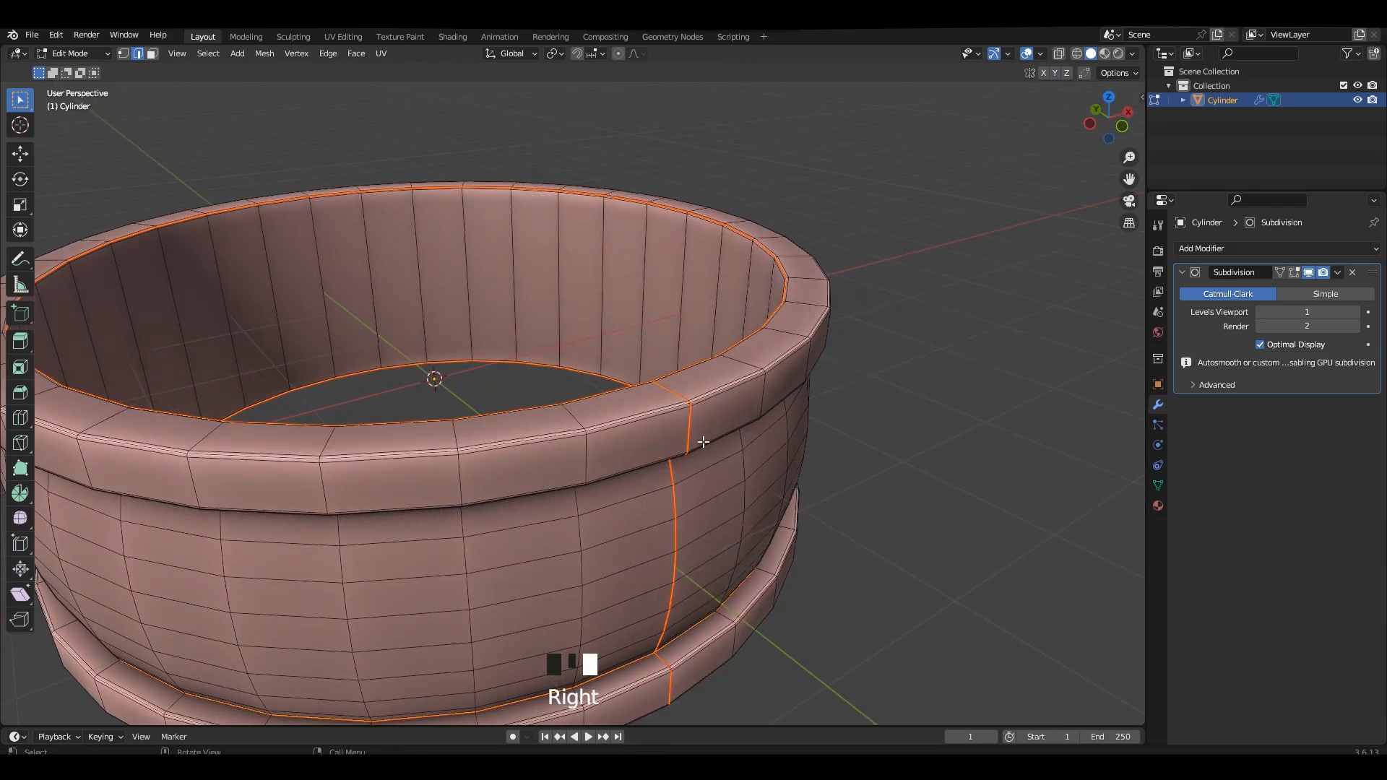
Unwrap the whole ring along its seams in the UV Editing workspace.
key("a")
left_click(351, 38)
key("a")
right_click(420, 359)
left_click(414, 361)
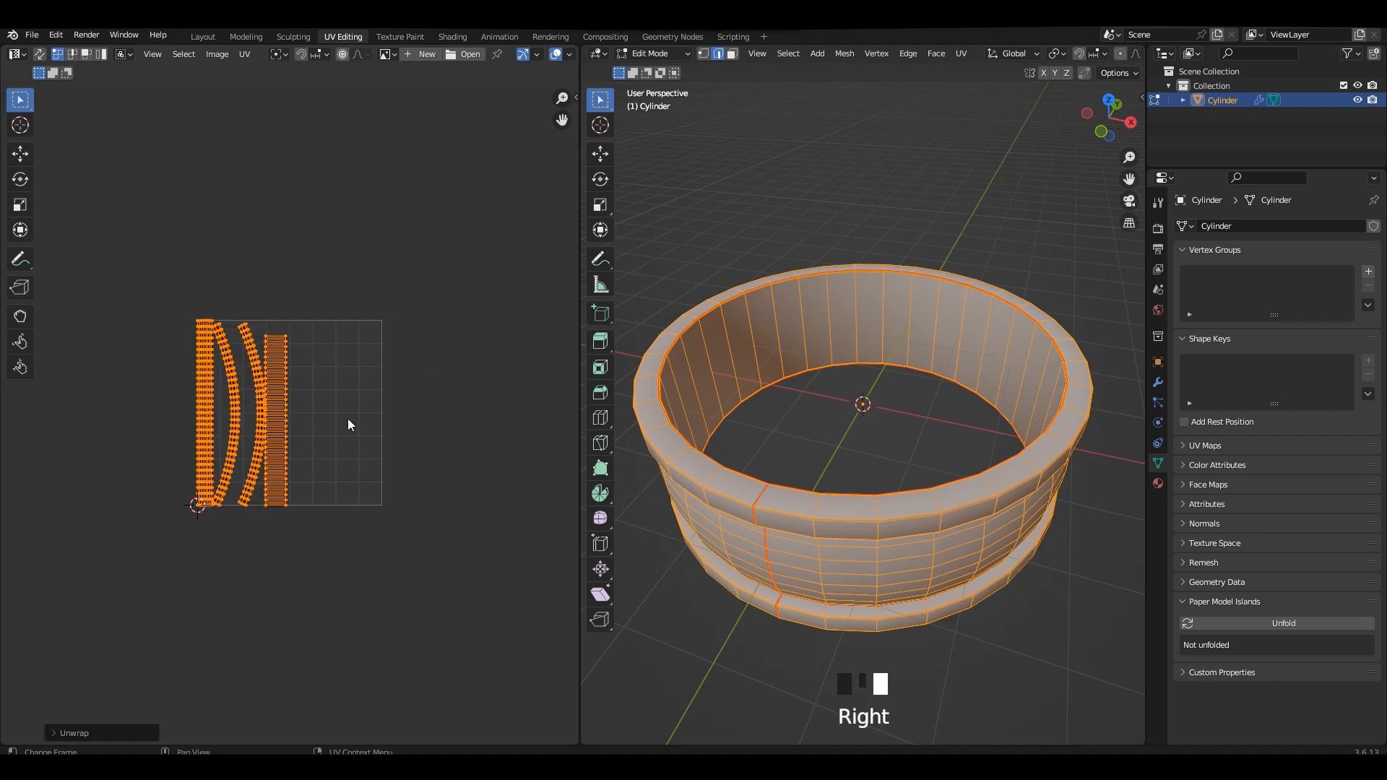
Check the ring in Object Mode, then select all of its faces and UVs and unwrap them again.
scroll(350, 424, "up", 2)
middle_click_drag(826, 430, 951, 428)
scroll(951, 428, "up", 3)
key("Tab")
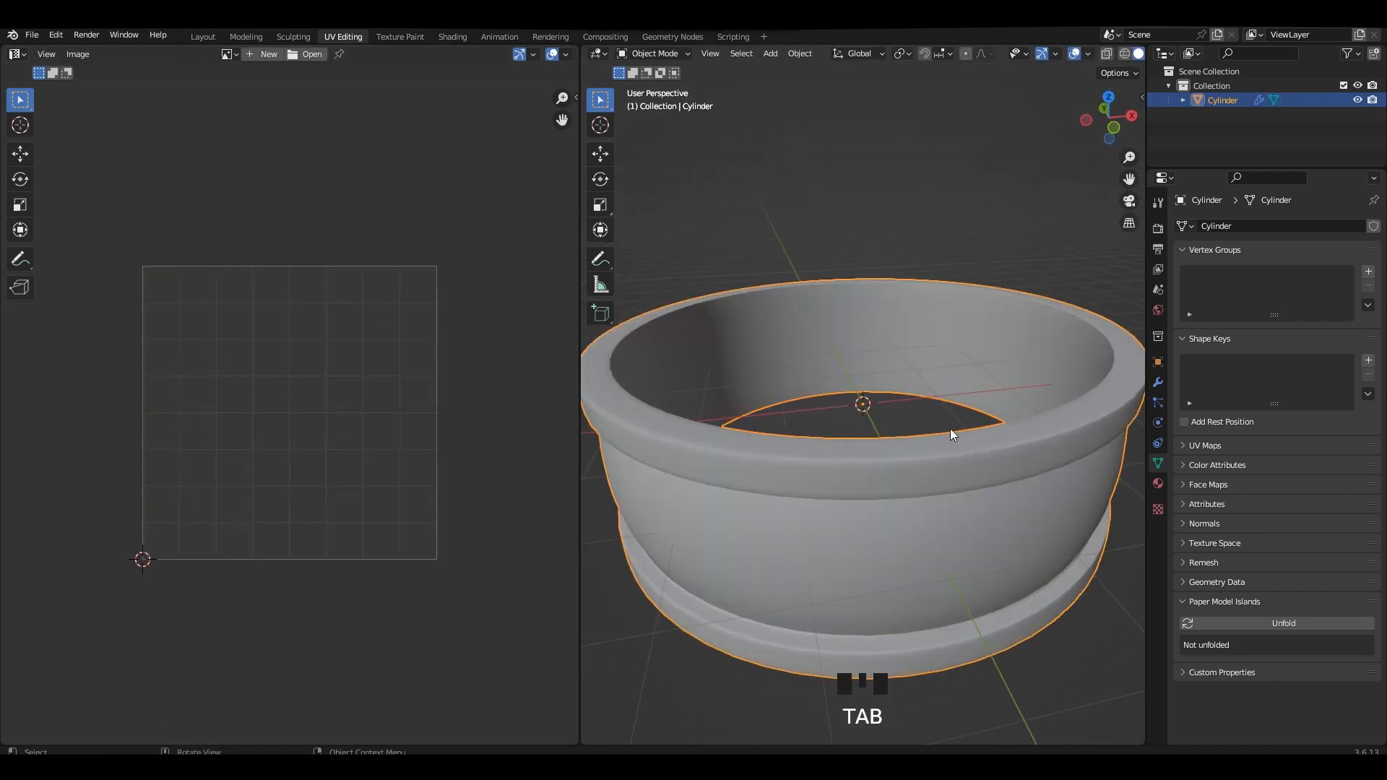
key("Tab")
key("a")
key("a")
right_click(326, 424)
left_click(325, 424)
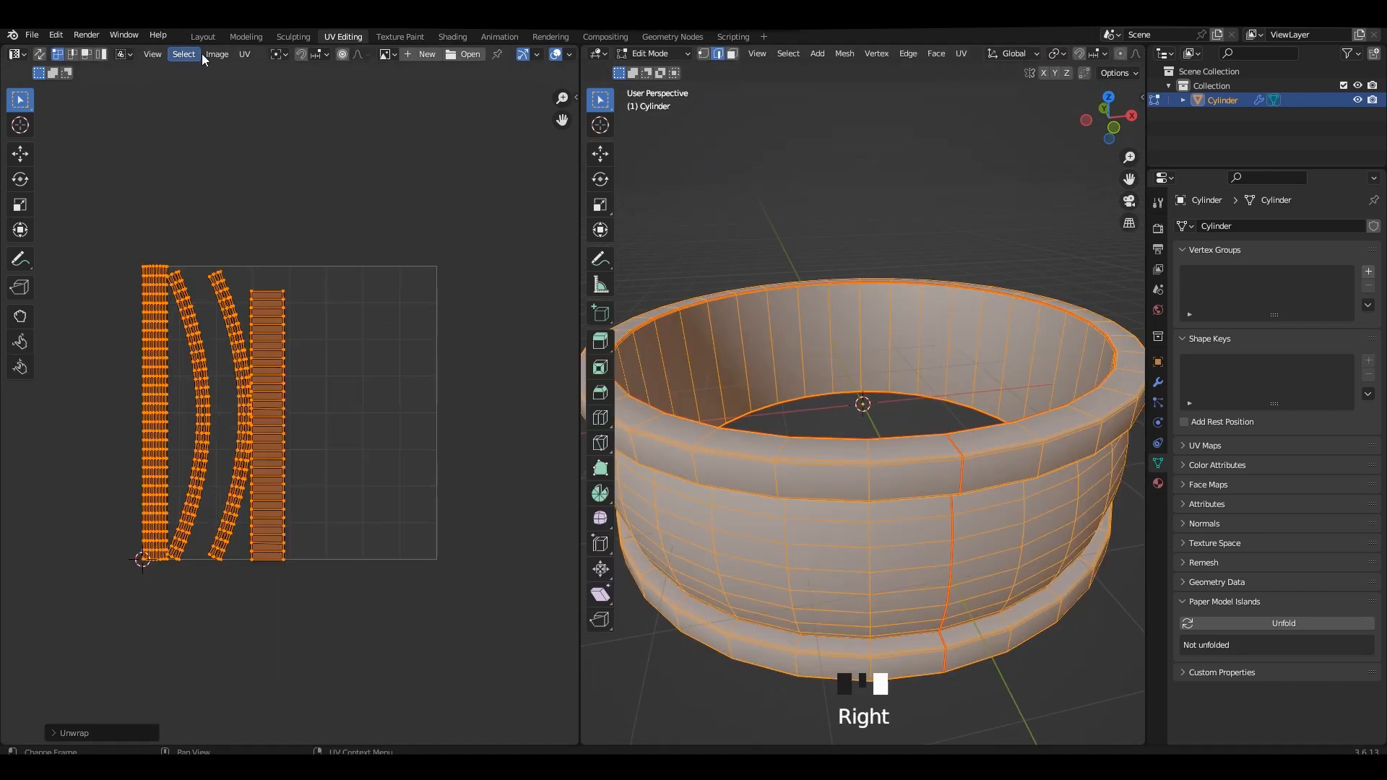
left_click(244, 55)
left_click(293, 306)
left_click(318, 553)
scroll(316, 434, "up", 1)
key("r")
left_click(180, 372)
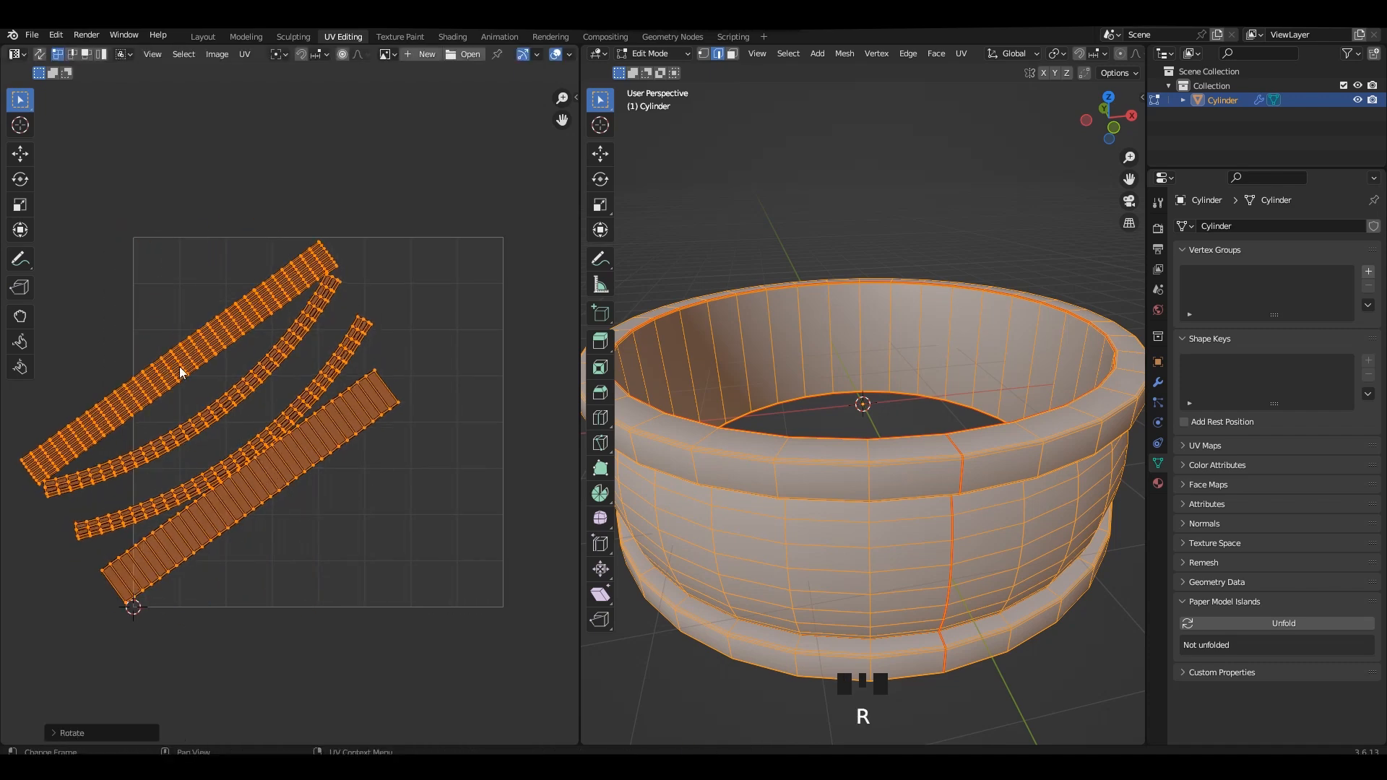
left_click(209, 331)
key("ctrl+z")
key("ctrl+z")
key("ctrl+z")
Return to Object Mode in the Layout workspace with the Subdivision viewport level at 2, and save the file.
key("Tab")
left_click(203, 36)
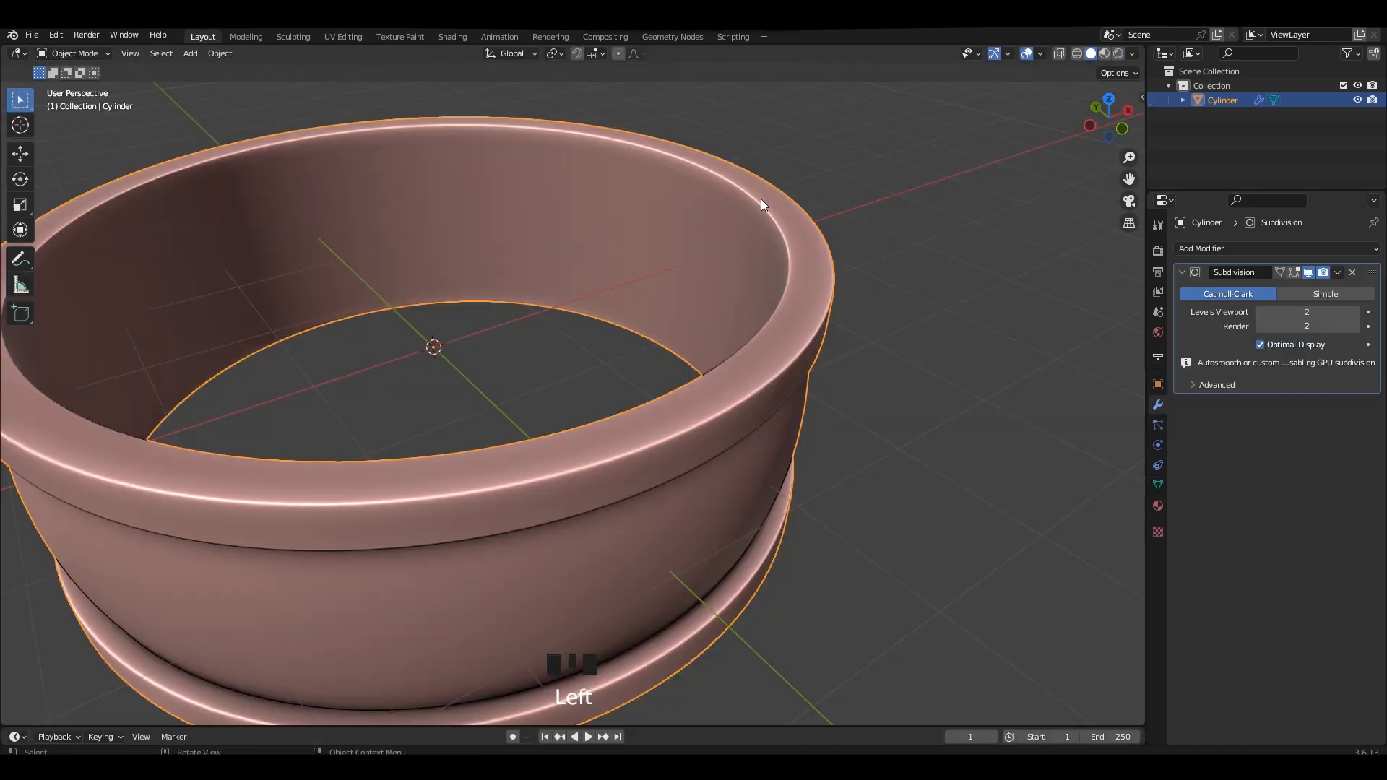
middle_click_drag(794, 280, 815, 381, "alt")
key("Tab")
key("Tab")
left_click(821, 395)
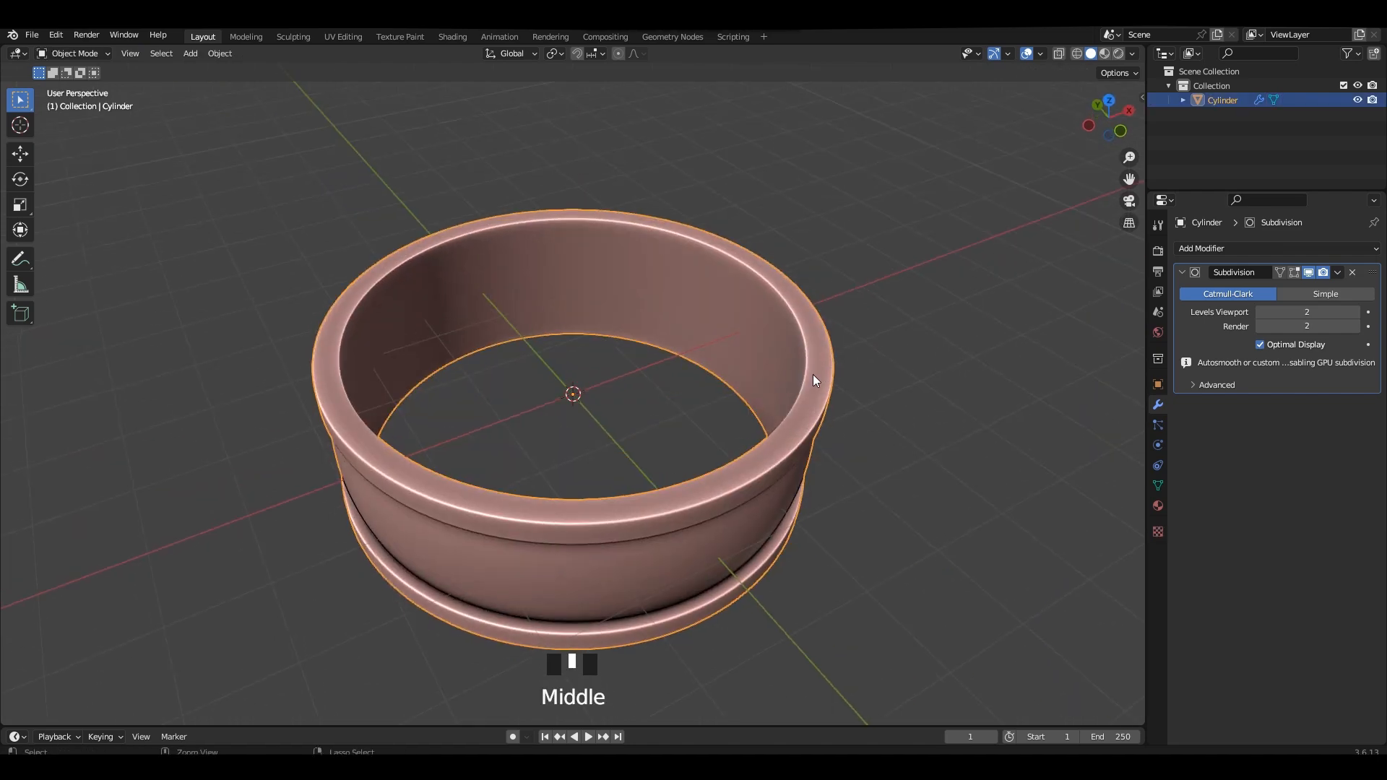
left_click(1353, 272)
left_click(1228, 249)
left_click(1119, 520)
middle_click_drag(1118, 520, 1096, 486, "shift")
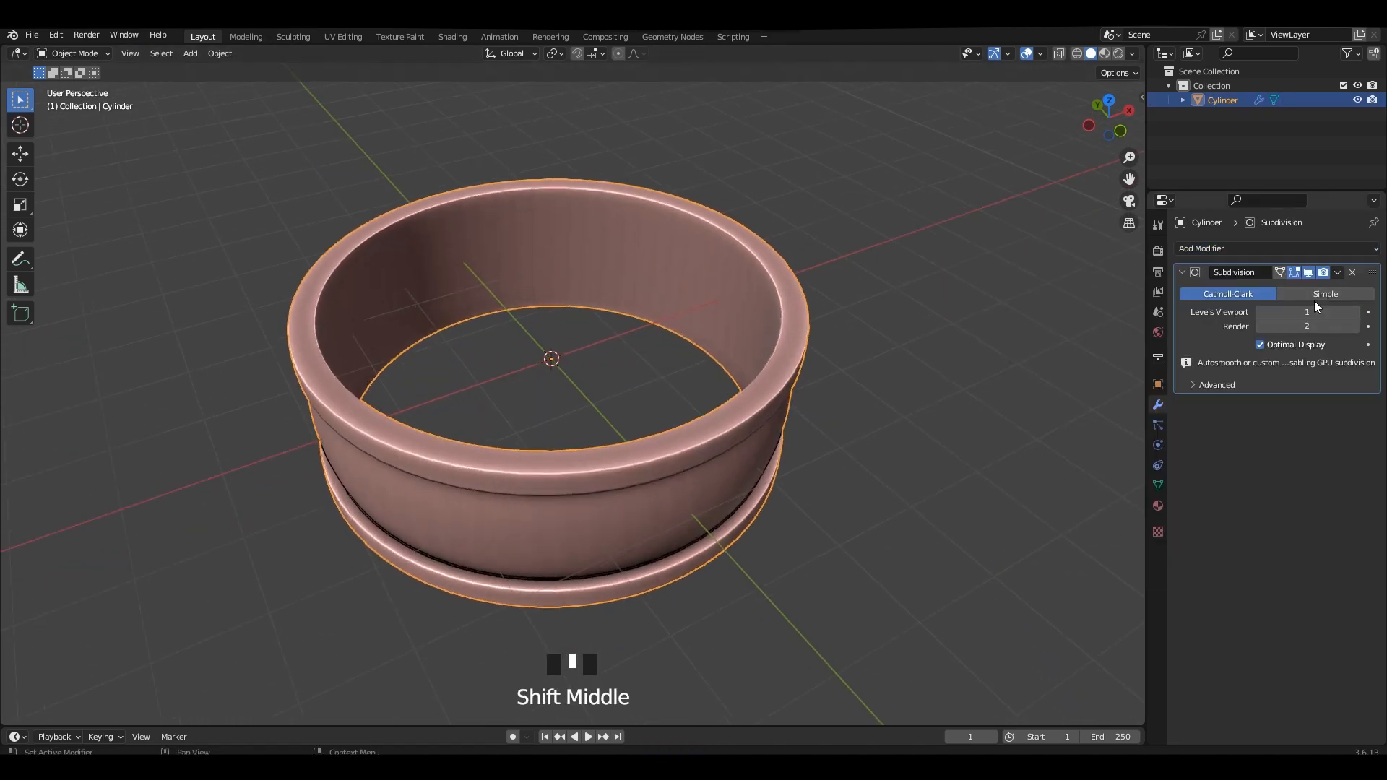
Replace the ring's Subdivision modifier with a Multiresolution modifier and subdivide it to level 5.
left_click(1354, 272)
left_click(1229, 248)
left_click(1116, 432)
left_click(1277, 399)
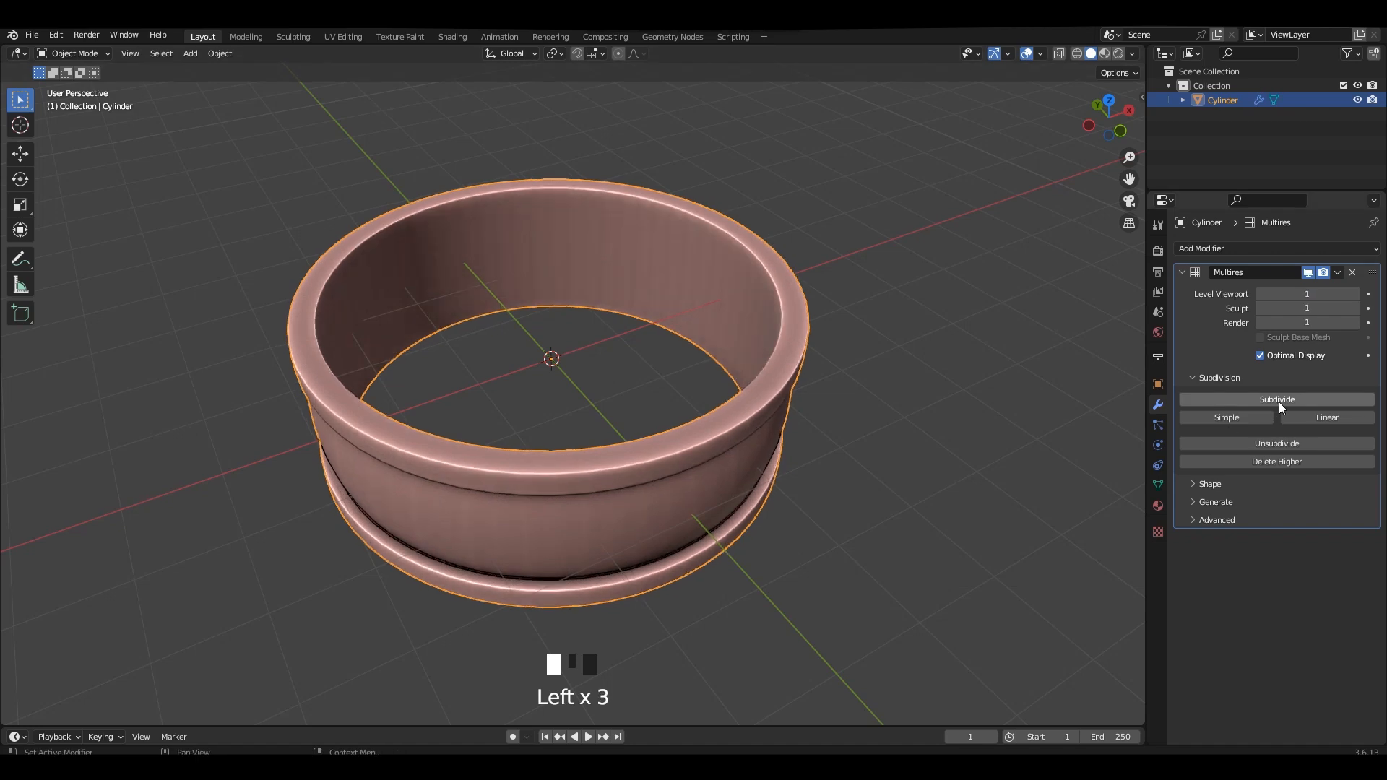
left_click(1280, 399)
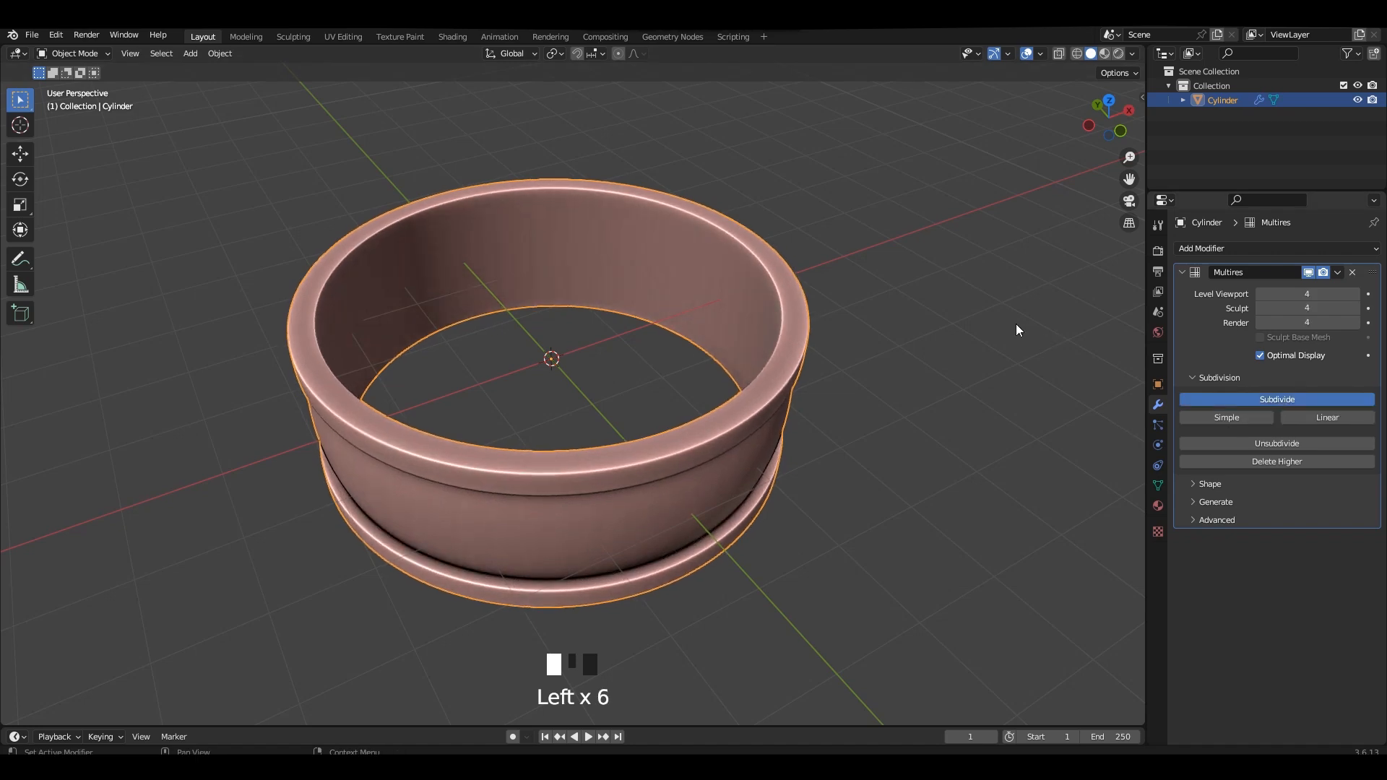
scroll(639, 271, "up", 2)
scroll(618, 253, "down", 1)
scroll(775, 320, "up", 2)
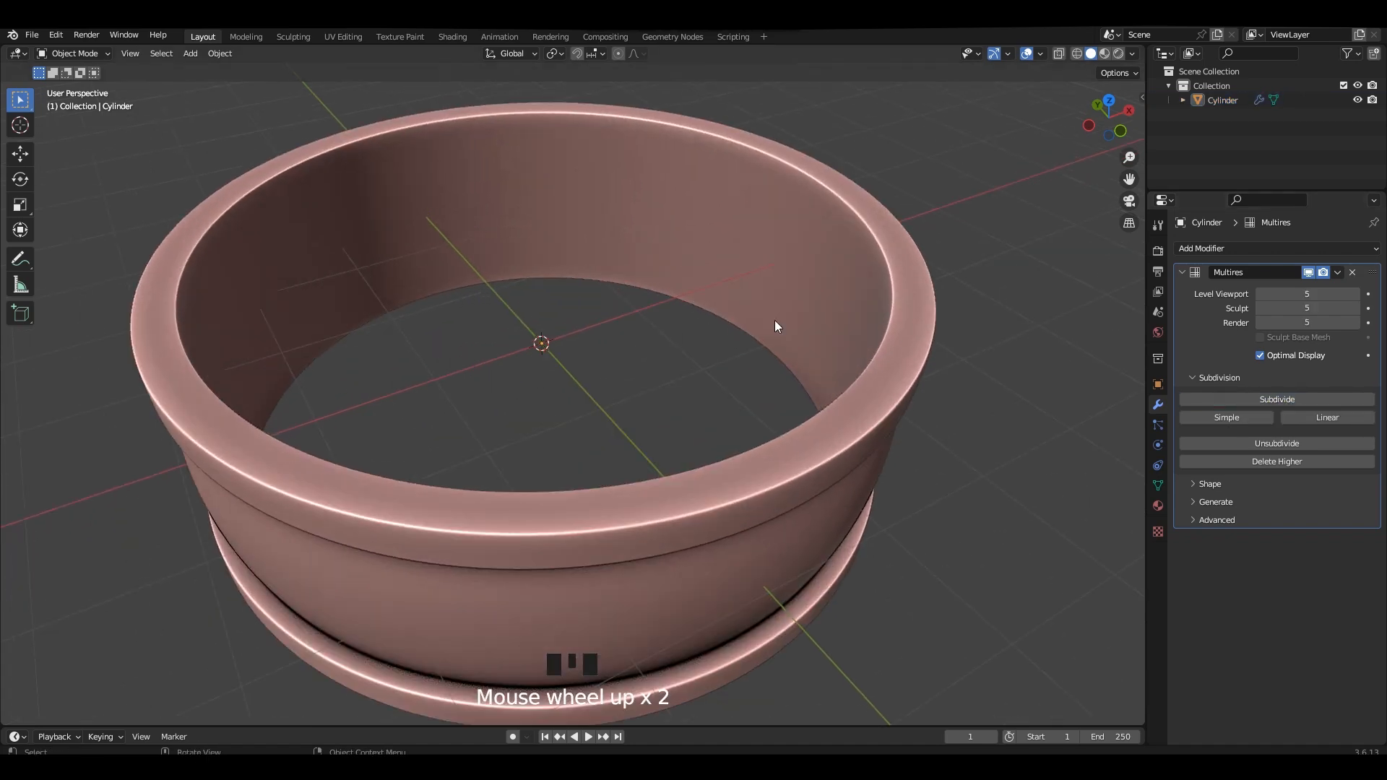
In the Sculpting workspace's front view, set the viewport shading to Random color, World background and Cavity type Both.
key("grave")
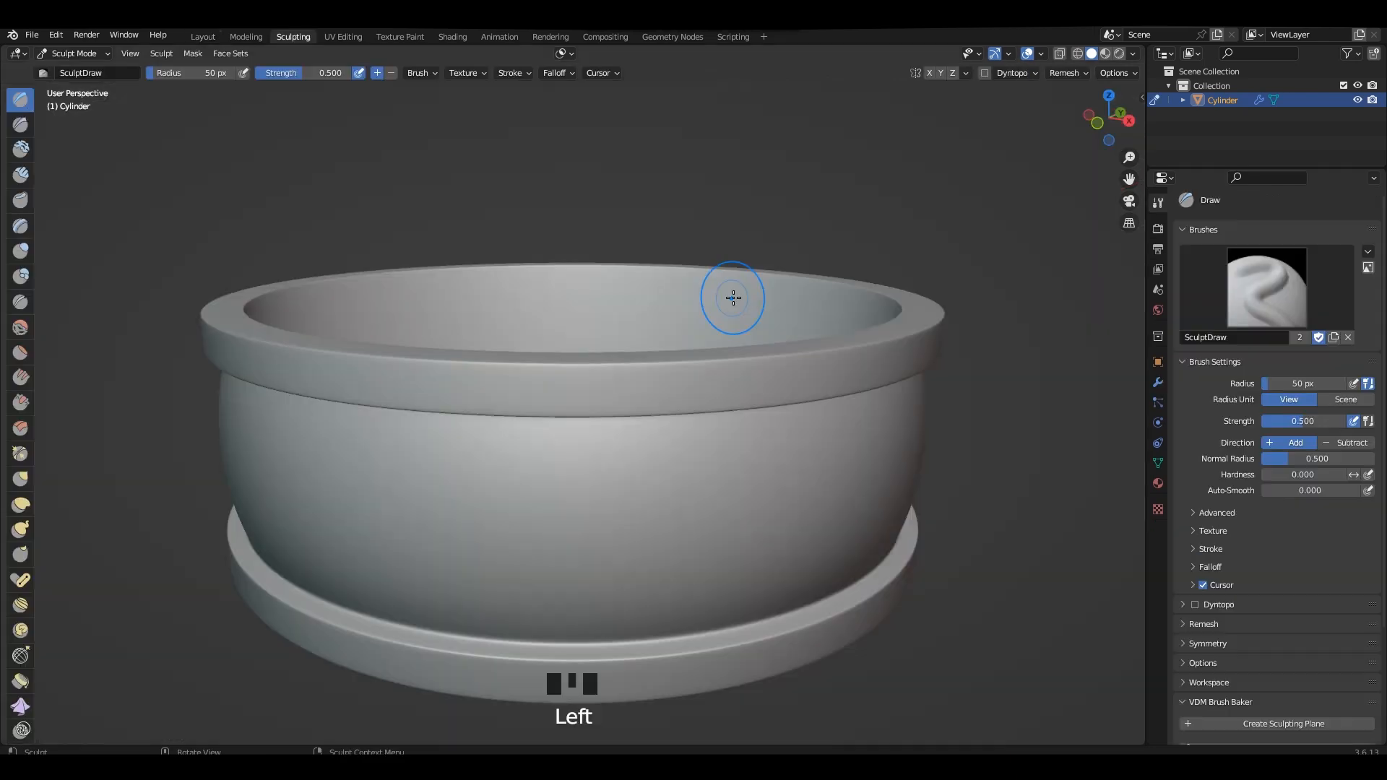
scroll(692, 275, "down", 1)
key("grave")
middle_click_drag(754, 325, 740, 323, "alt")
left_click(1133, 54)
left_click(1132, 234)
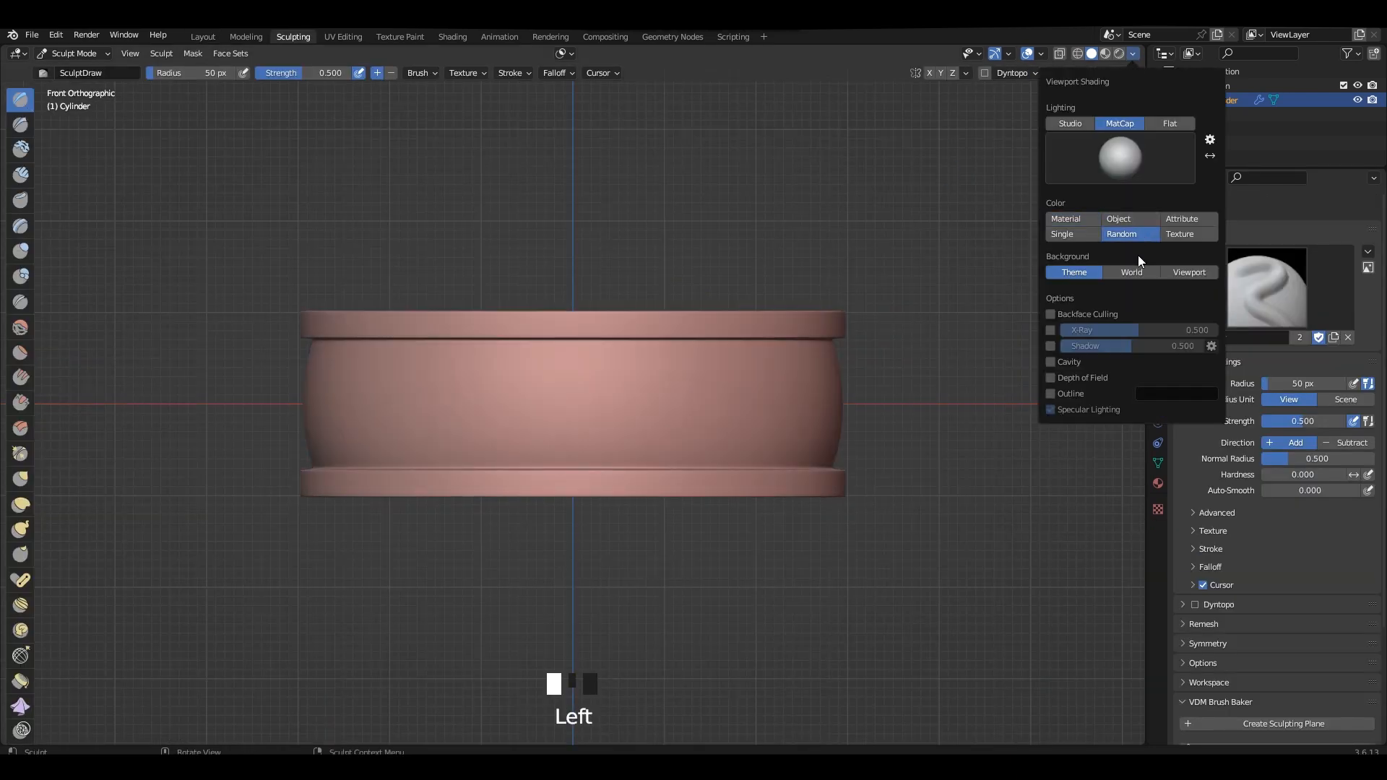
left_click(1135, 271)
left_click(1168, 410)
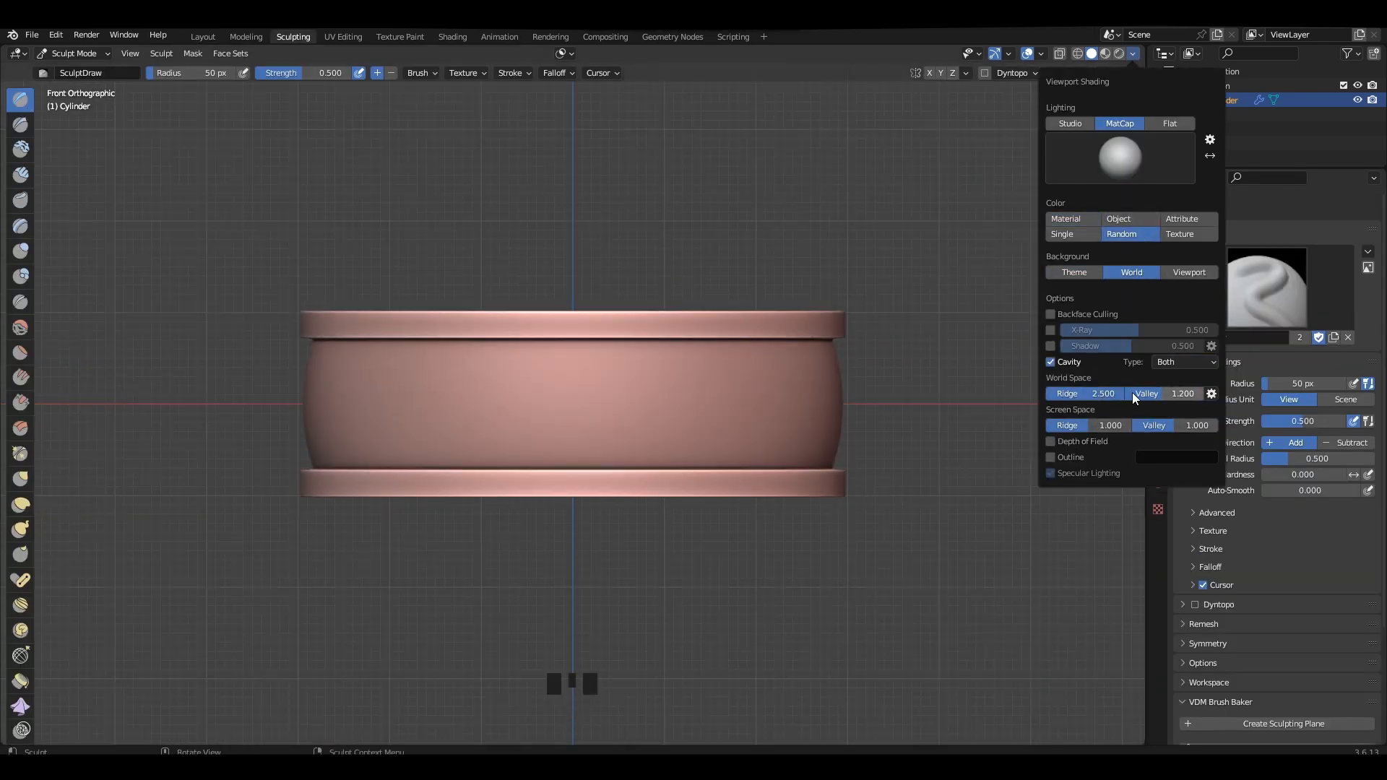
Save the file and widen the list of sculpting tools to two columns.
mouse_move(607, 298)
middle_mouse_down()
mouse_move(610, 319)
mouse_move(583, 301)
middle_mouse_up()
key("ctrl+s")
scroll(613, 313, "up", 1)
left_click_drag(34, 166, 65, 166)
scroll(532, 291, "down", 1)
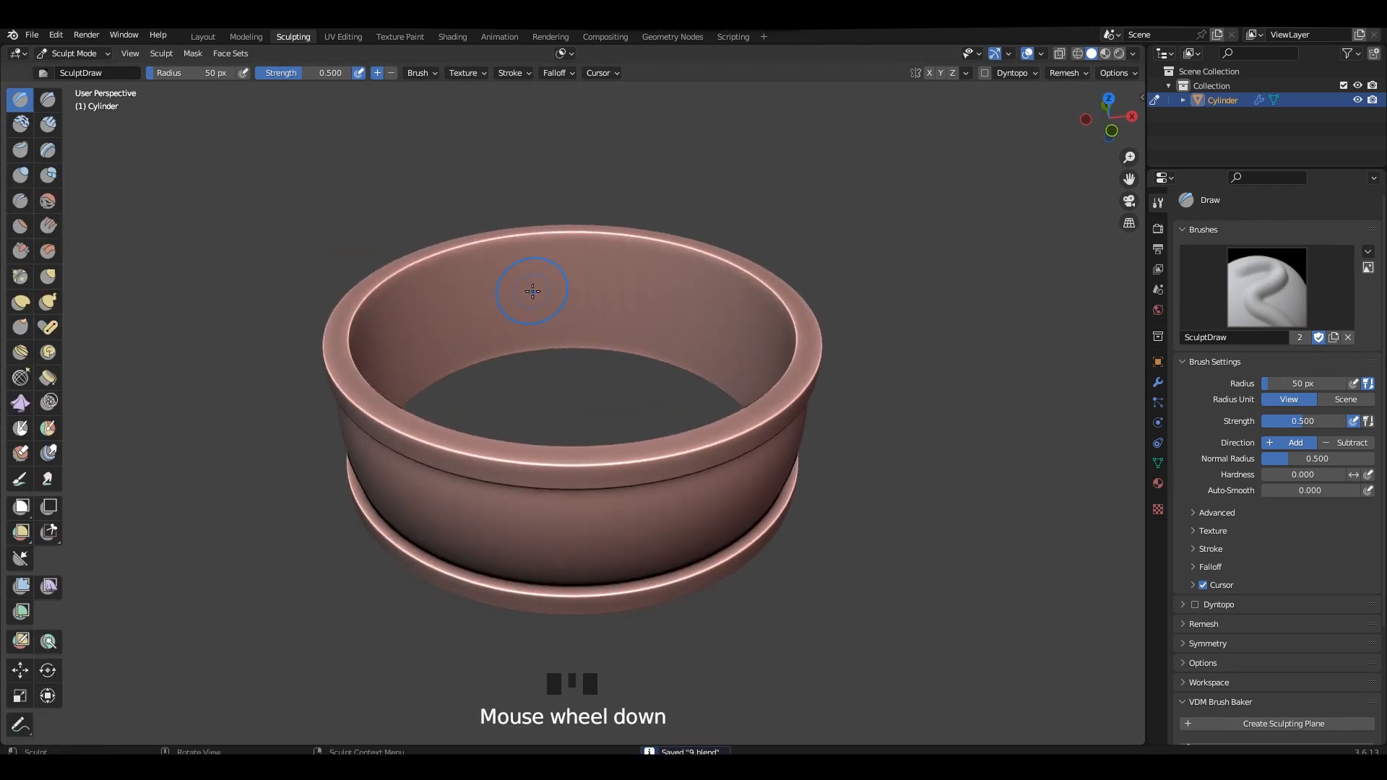
Examine the ring's band and rims up close and from several angles.
middle_click_drag(532, 292, 628, 174)
scroll(628, 174, "up", 1)
middle_click_drag(628, 172, 628, 157, "shift")
middle_click_drag(666, 347, 666, 280)
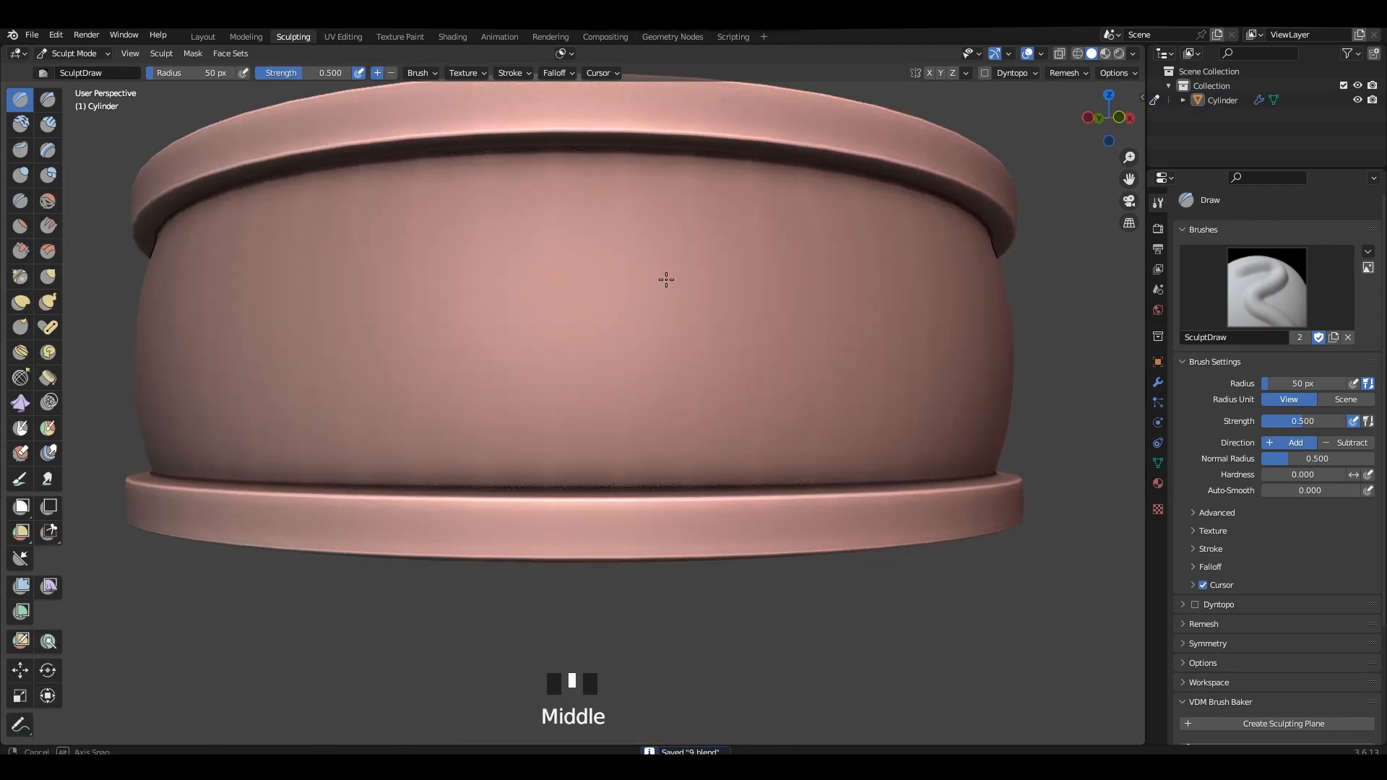
middle_click_drag(619, 357, 703, 300)
scroll(716, 356, "down", 2)
middle_click_drag(715, 357, 582, 172)
scroll(766, 312, "down", 1)
middle_click_drag(765, 312, 761, 283)
scroll(762, 284, "up", 1)
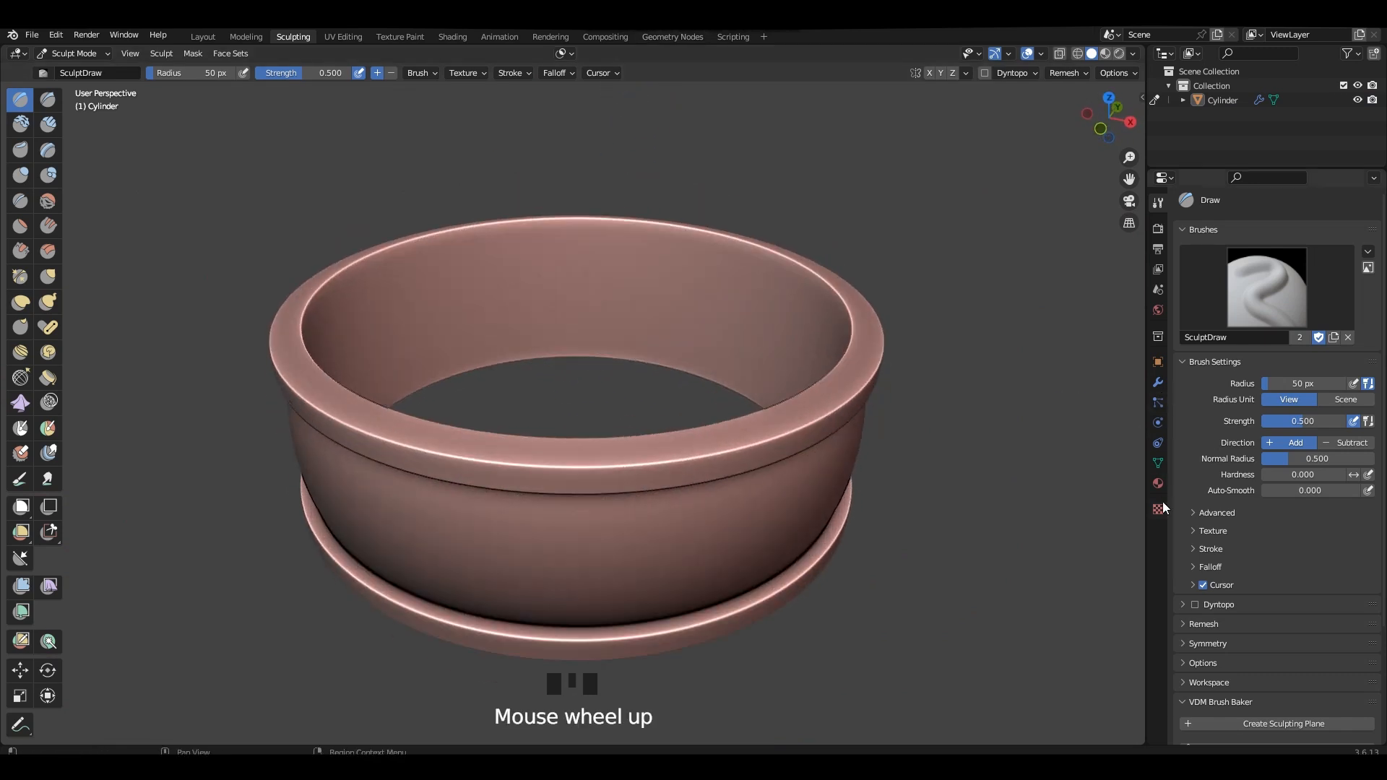
Create a new Image or Movie texture for the Draw brush.
left_click(1159, 509)
left_click(1235, 249)
middle_click_drag(787, 383, 787, 365)
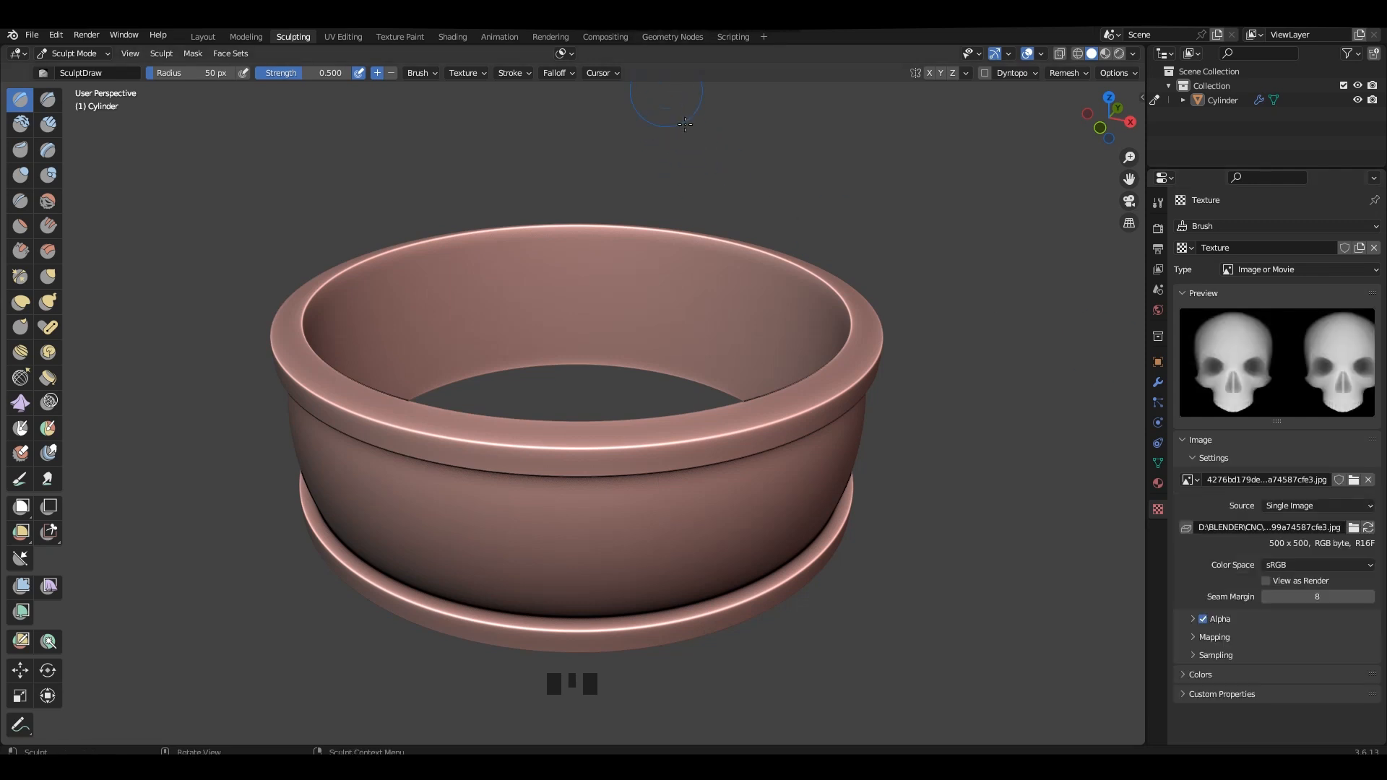
mouse_move(705, 231)
middle_mouse_down()
mouse_move(685, 121)
mouse_move(640, 368)
middle_mouse_up()
Set the Draw brush's stroke method to Anchored.
left_click(1159, 206)
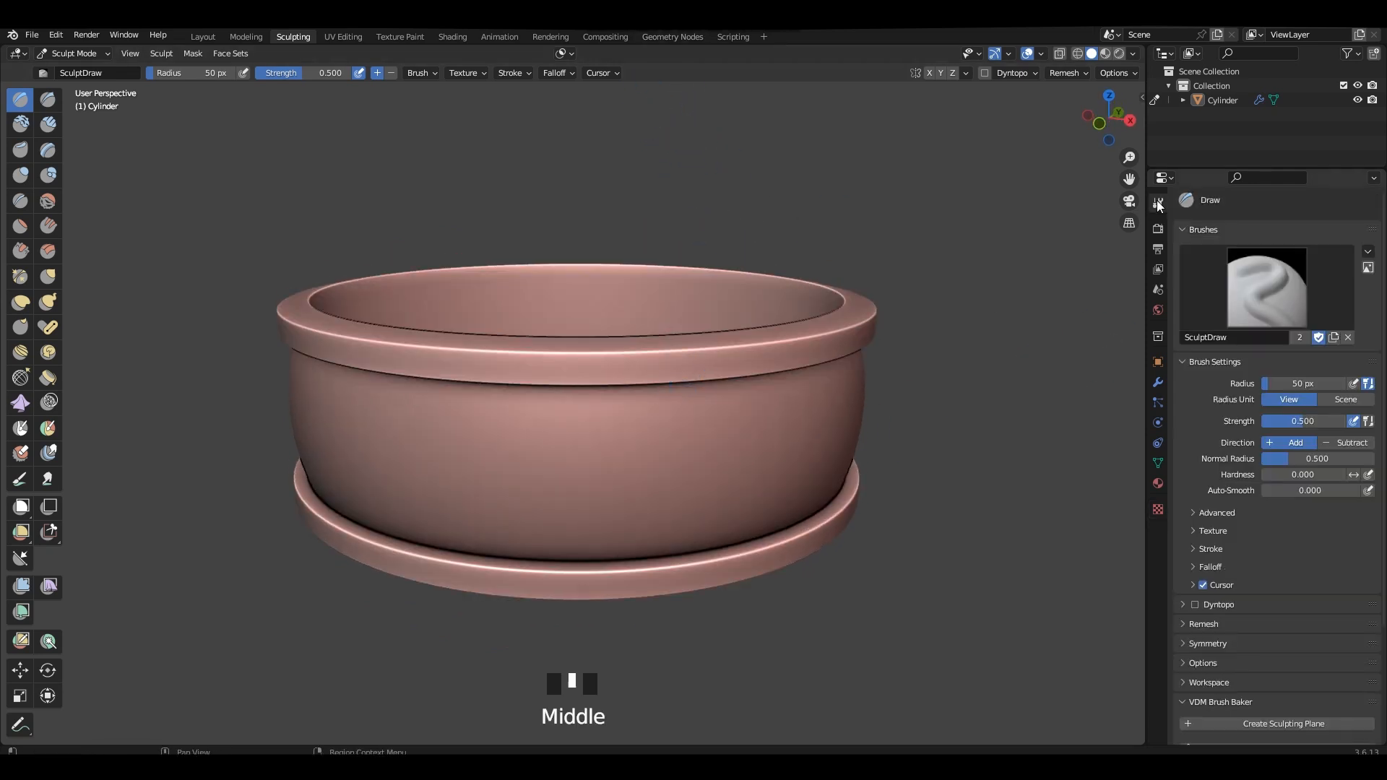
left_click(1219, 553)
mouse_move(630, 419)
middle_mouse_down()
mouse_move(619, 396)
mouse_move(657, 399)
mouse_move(676, 372)
middle_mouse_up()
scroll(1335, 560, "down", 1)
left_click(1309, 542)
left_click(1285, 622)
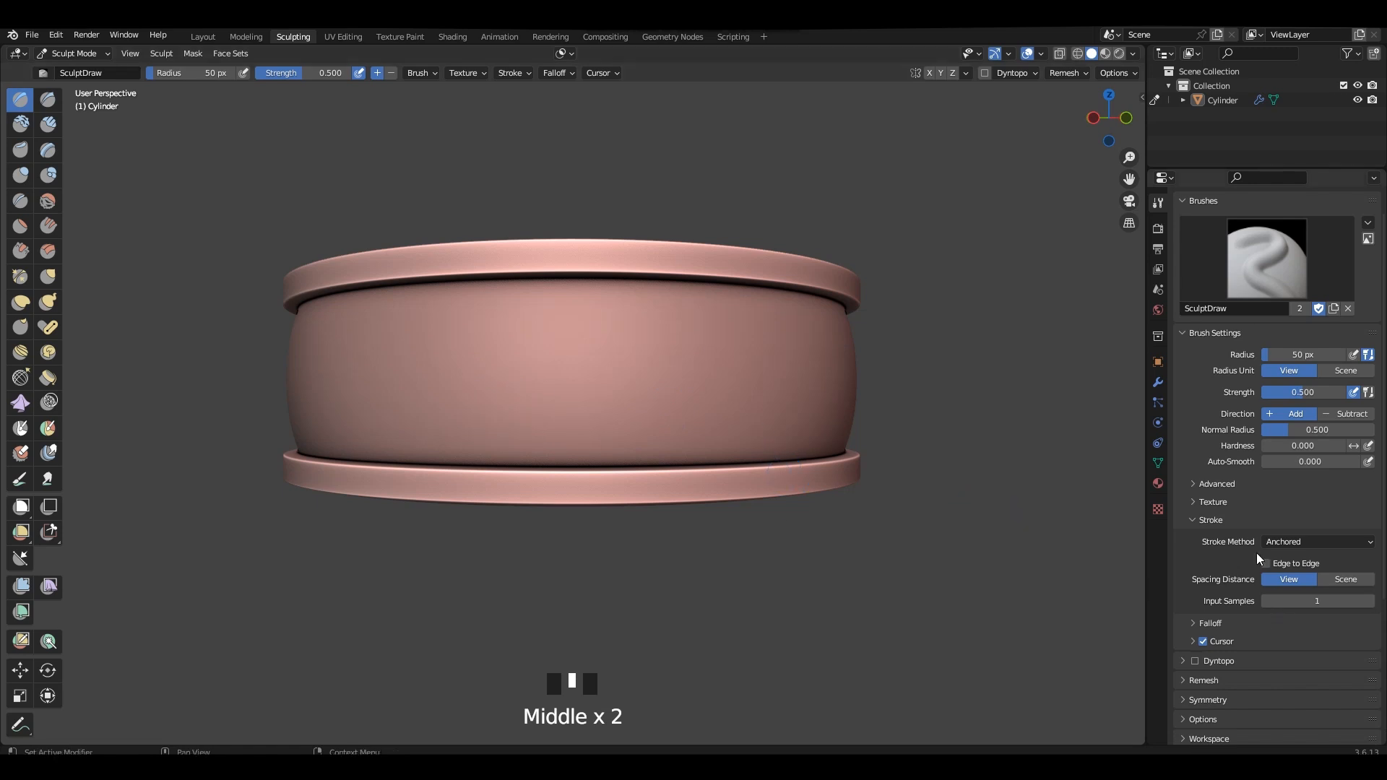
Set the skull brush texture's mapping to Stencil and fit the stencil onto the middle of the band in left view.
left_click(1221, 508)
left_click(1298, 723)
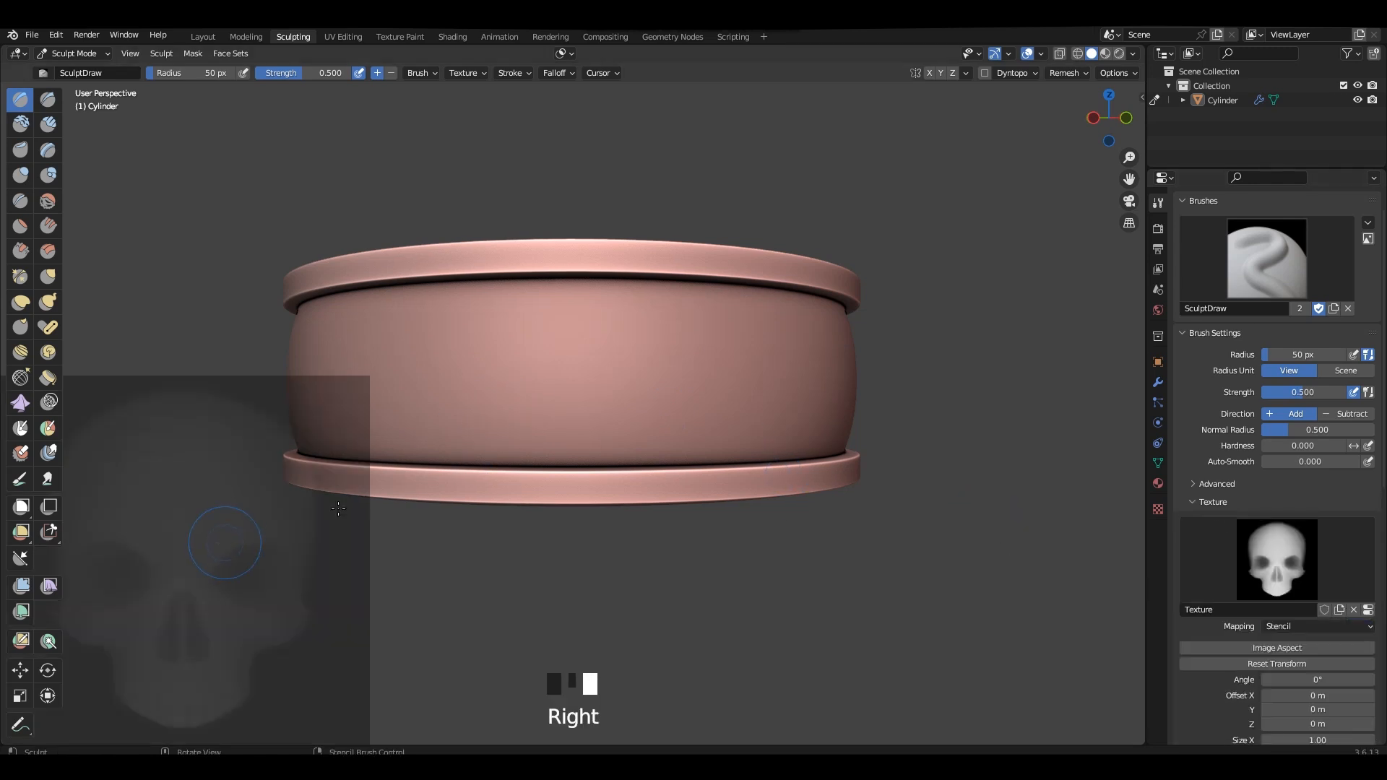
right_click_drag(368, 564, 600, 424)
key("ctrl+KP_3")
key("alt+z")
key("alt+z")
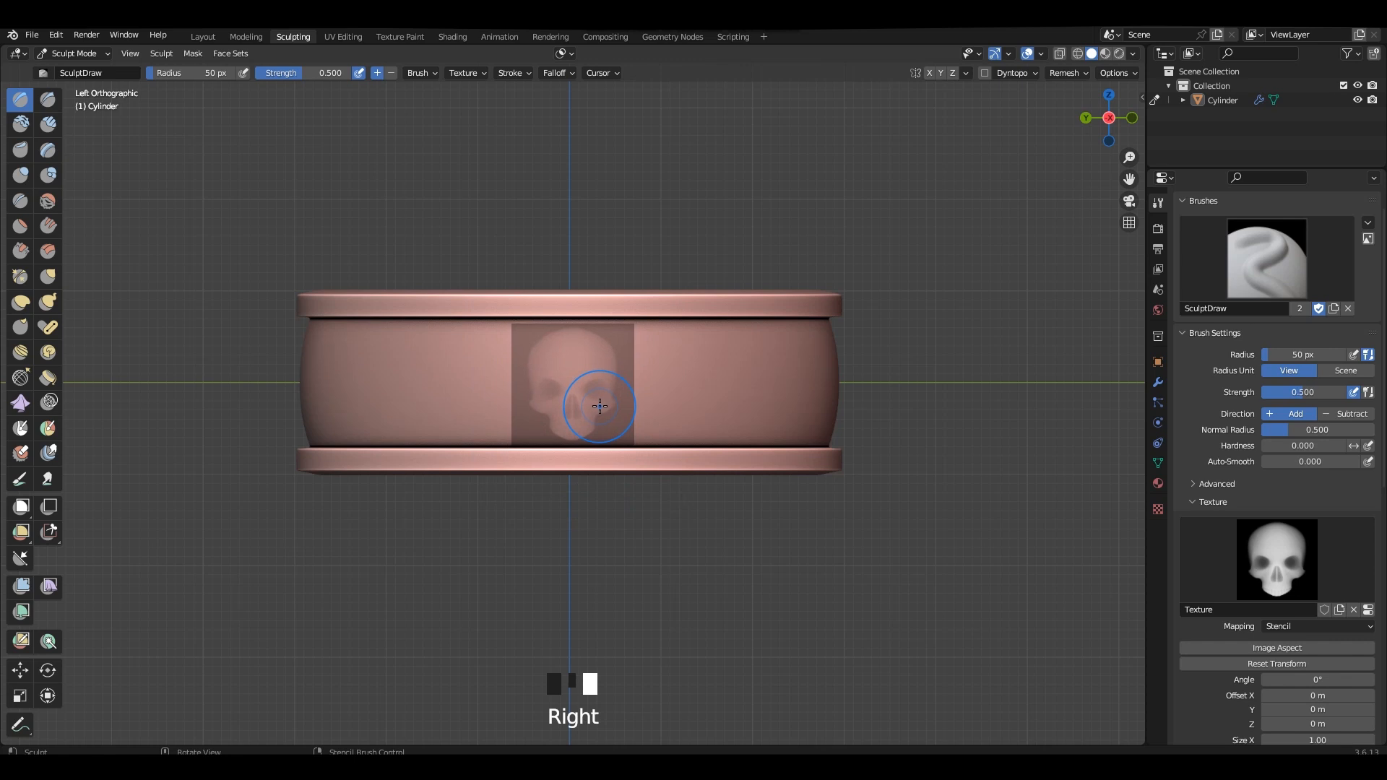
Enlarge and centre the skull stencil on the band so it spans the full height between the two rims.
key("alt+z")
scroll(611, 401, "up", 2)
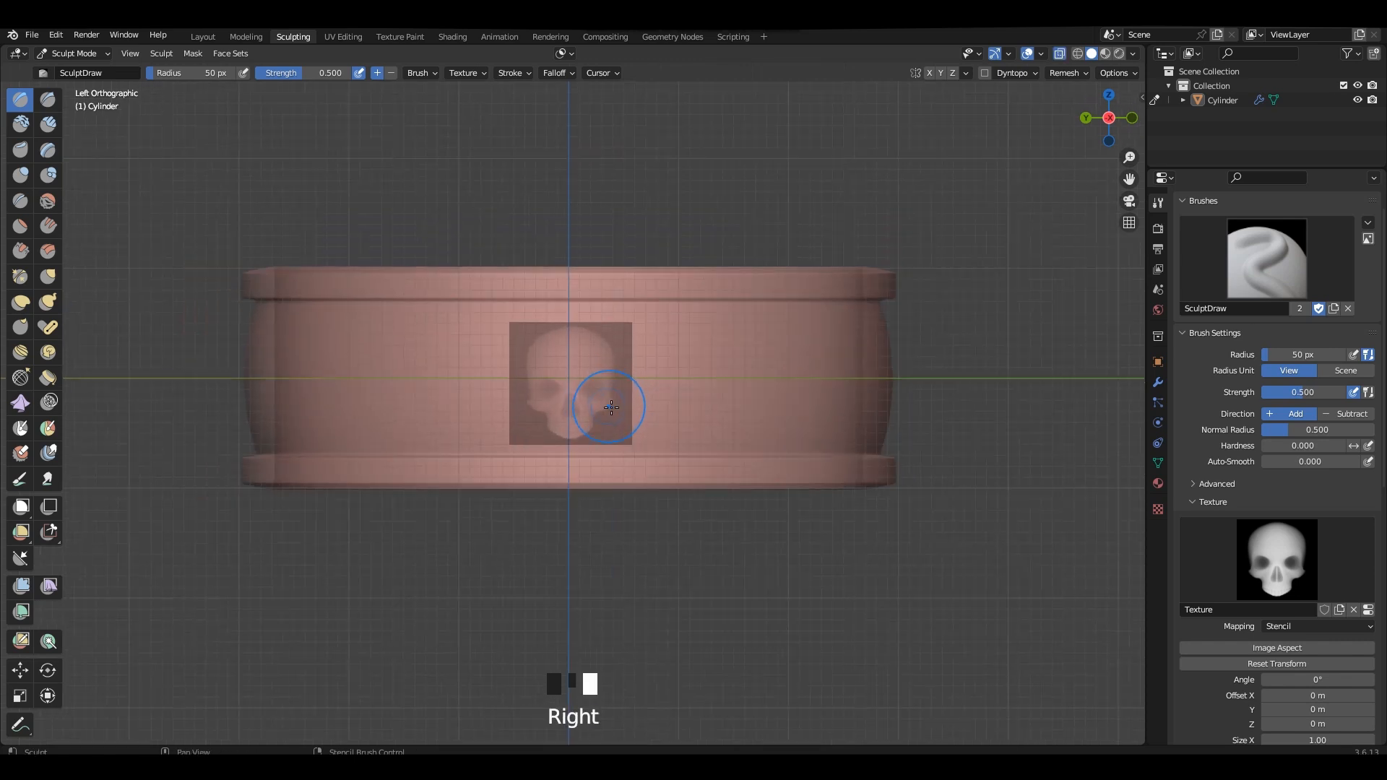
right_click_drag(612, 407, 622, 403, "shift")
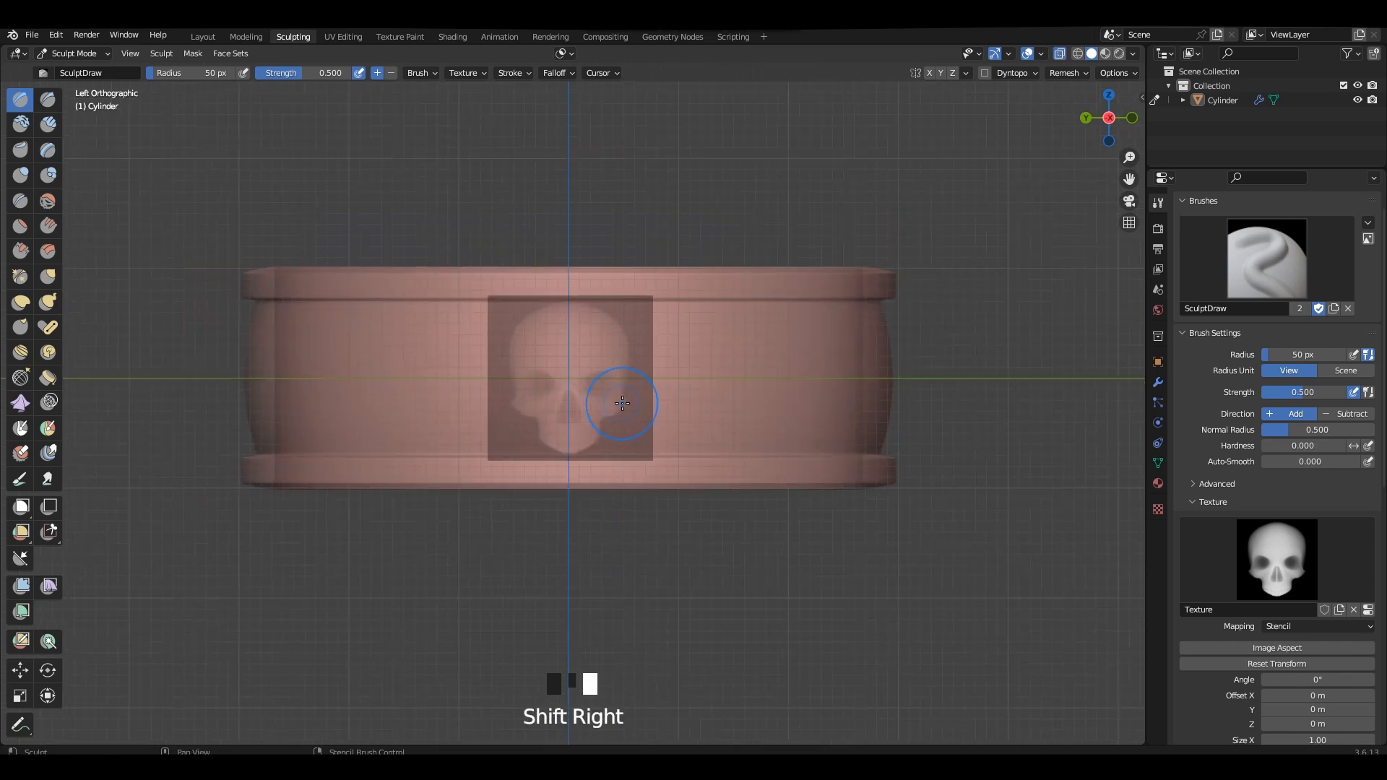
right_click(622, 403, "shift")
key("alt+z")
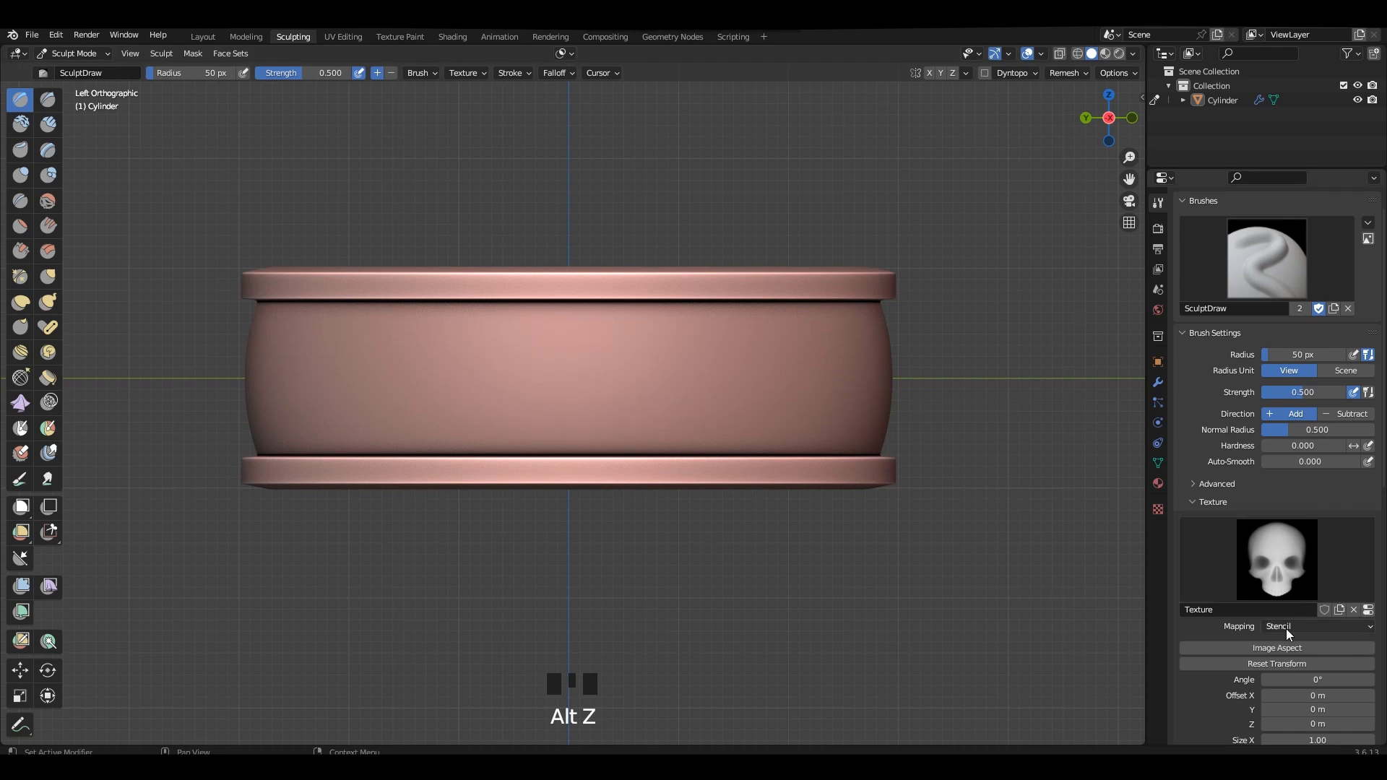
Set the sculpting radial symmetry count around Z to 15.
scroll(1297, 538, "down", 10)
scroll(1254, 463, "up", 1)
left_click(1291, 368)
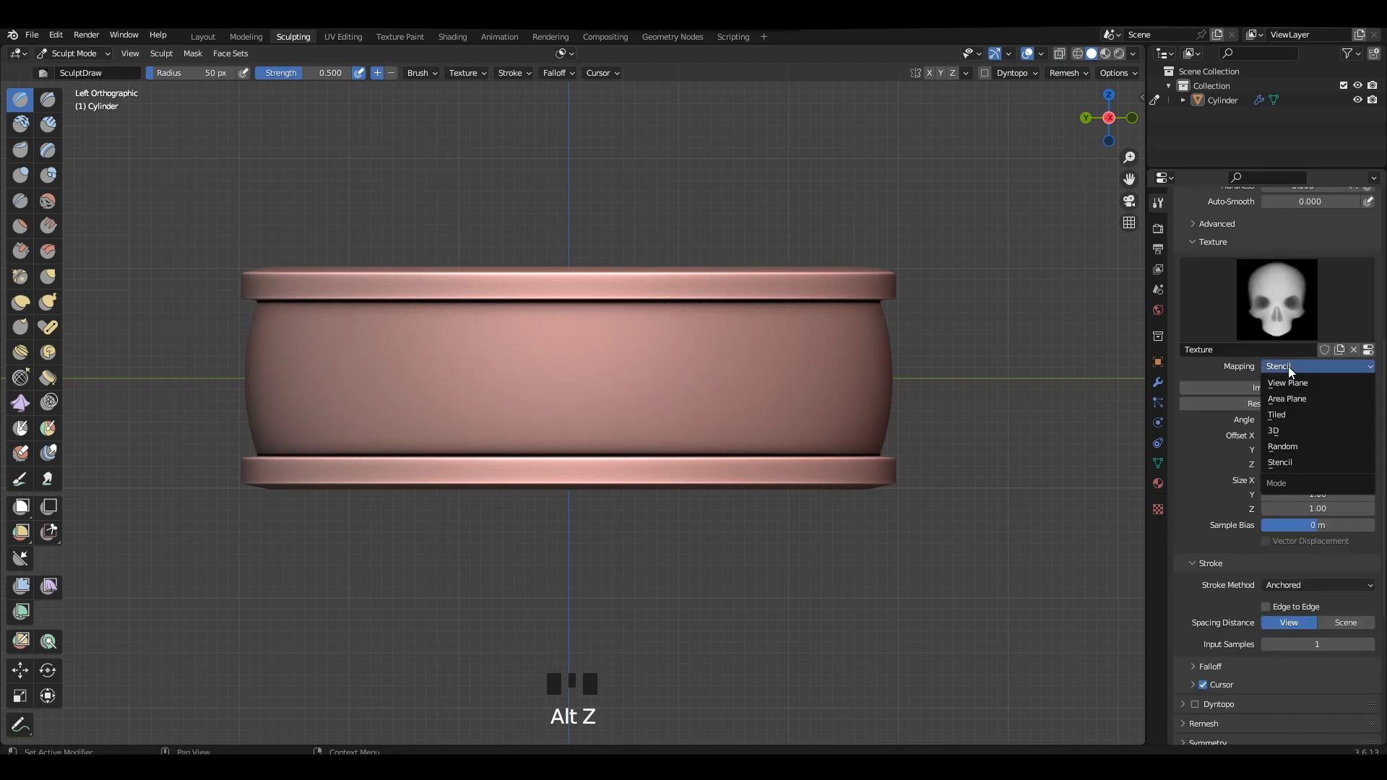
scroll(1214, 641, "down", 3)
left_click(1208, 670)
scroll(1217, 690, "down", 5)
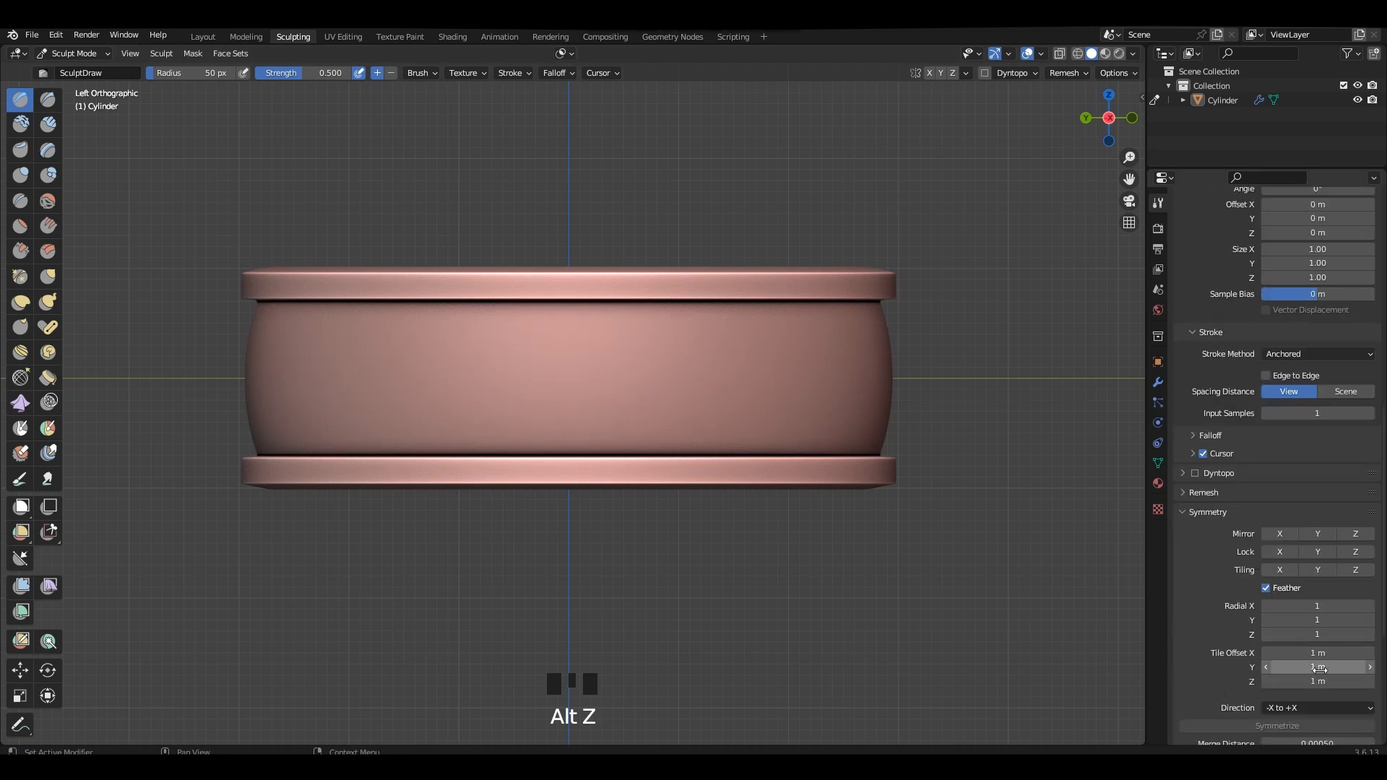
left_click_drag(1318, 634, 1331, 634)
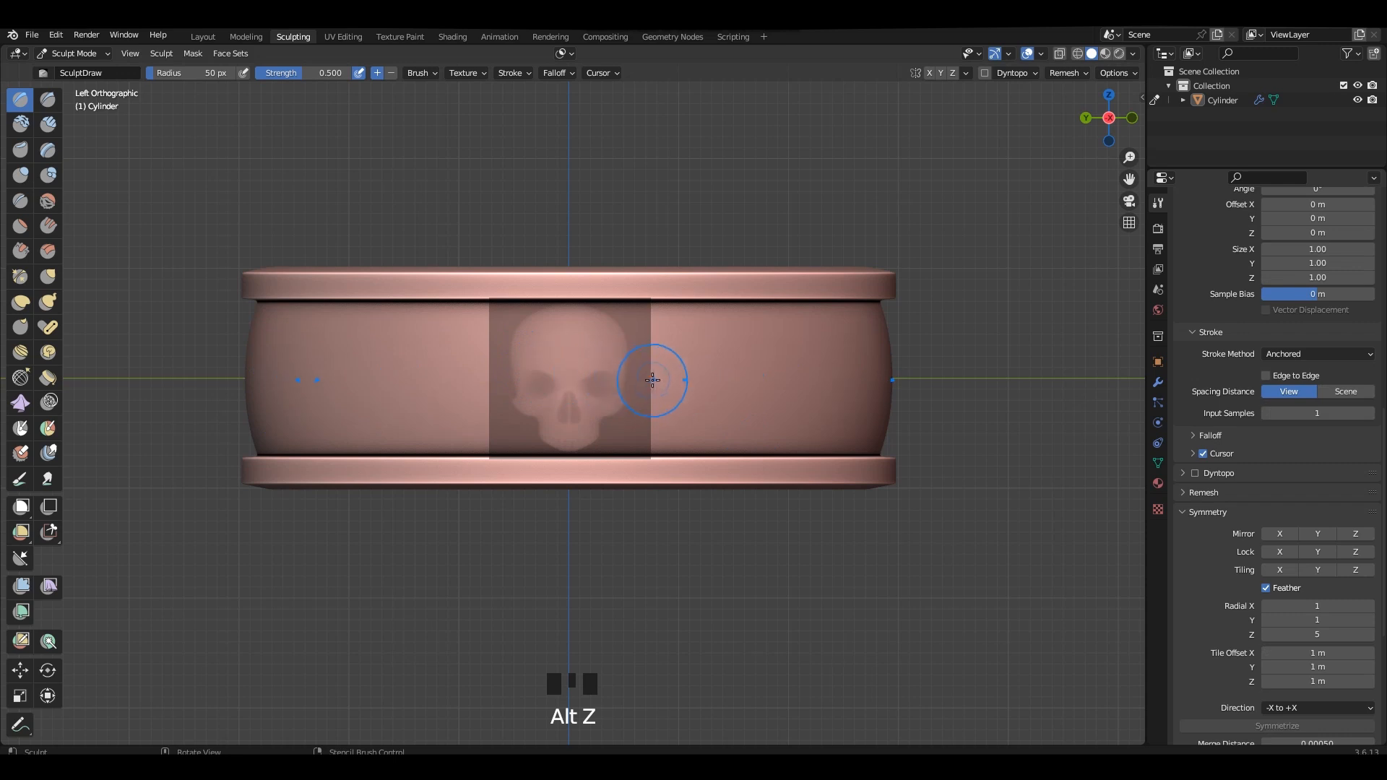
key("Return")
left_click(1333, 630)
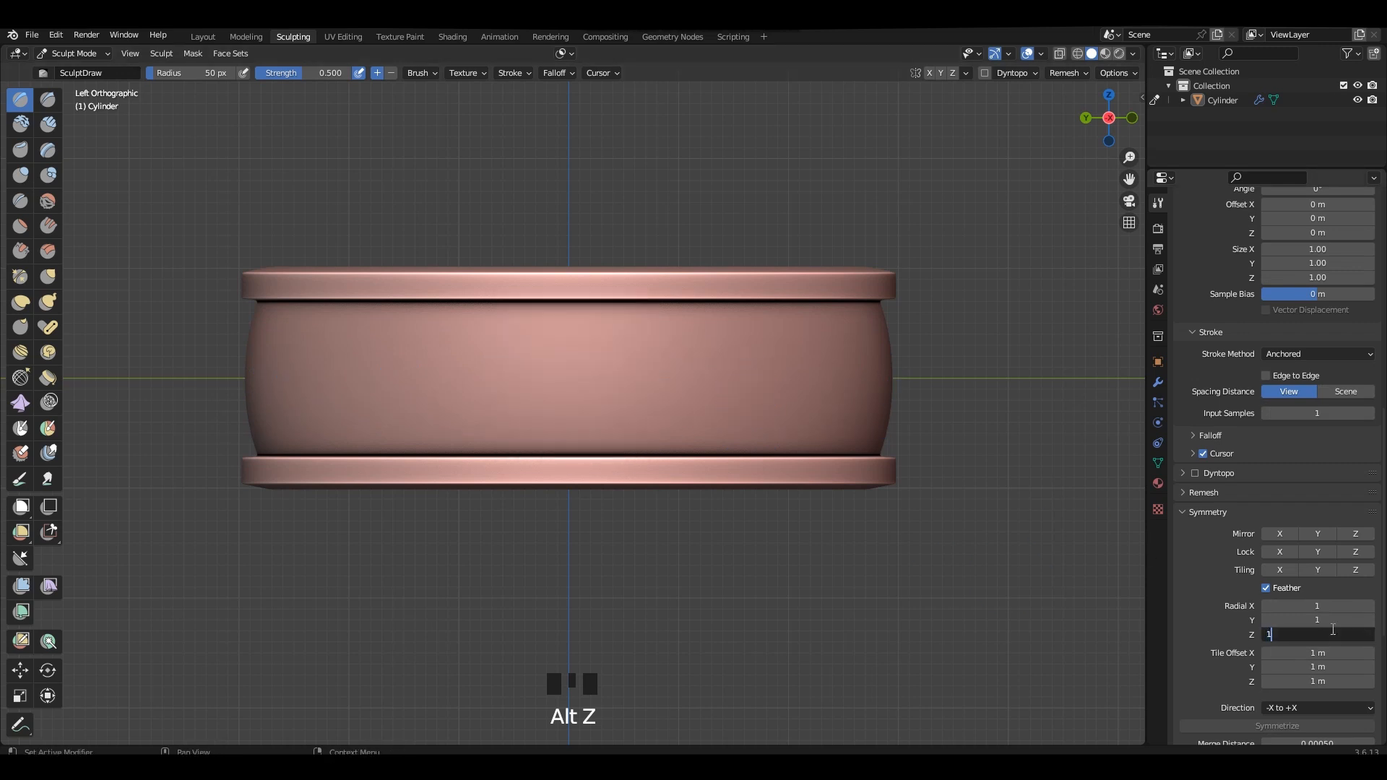
type("15")
key("Return")
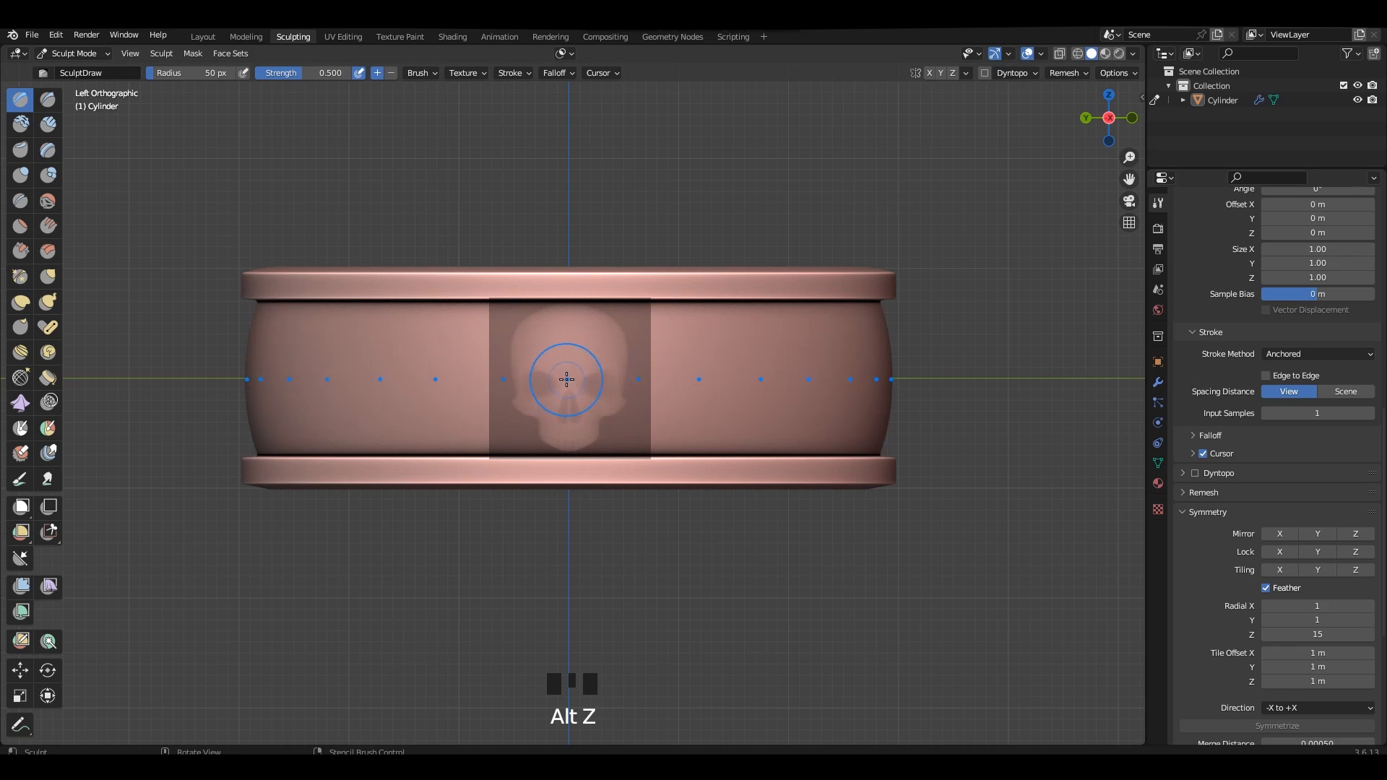
Test-stamp the skull around the band, undo the stamp, and set the Z radial symmetry count to 16.
left_click(566, 379)
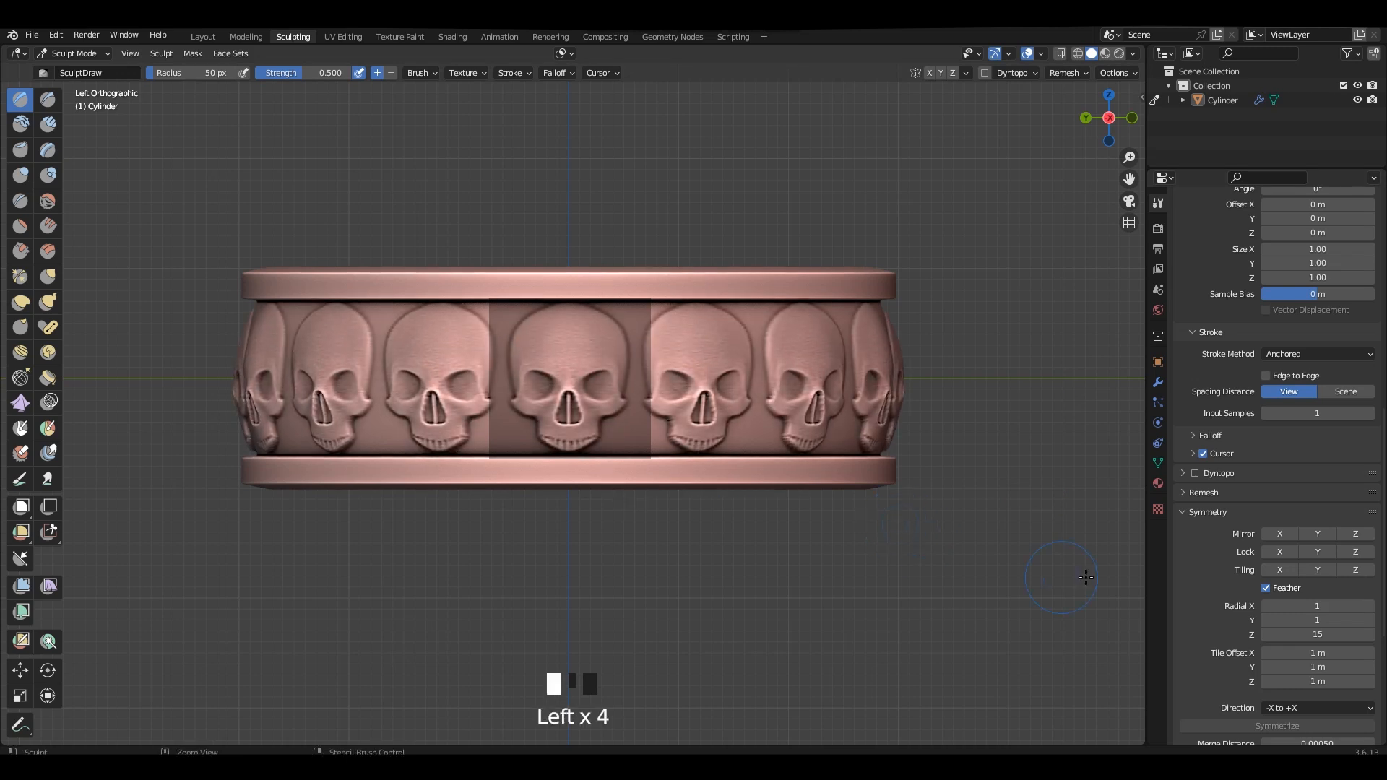
key("ctrl+z")
left_click(1370, 635)
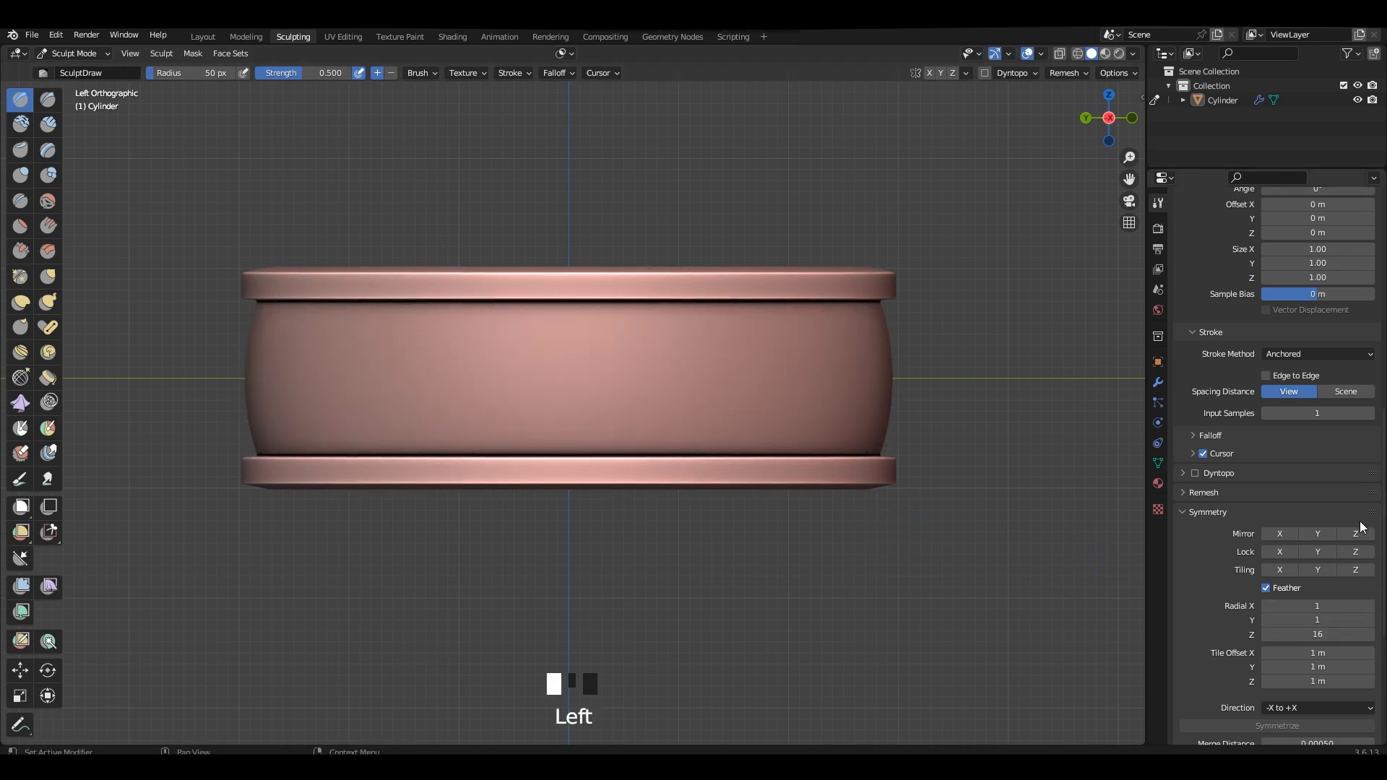
Try the Sphere falloff on the Draw brush with a skull stamp around the band, and undo the stamp.
left_click(1217, 434)
left_click(1247, 457)
left_click(1248, 521)
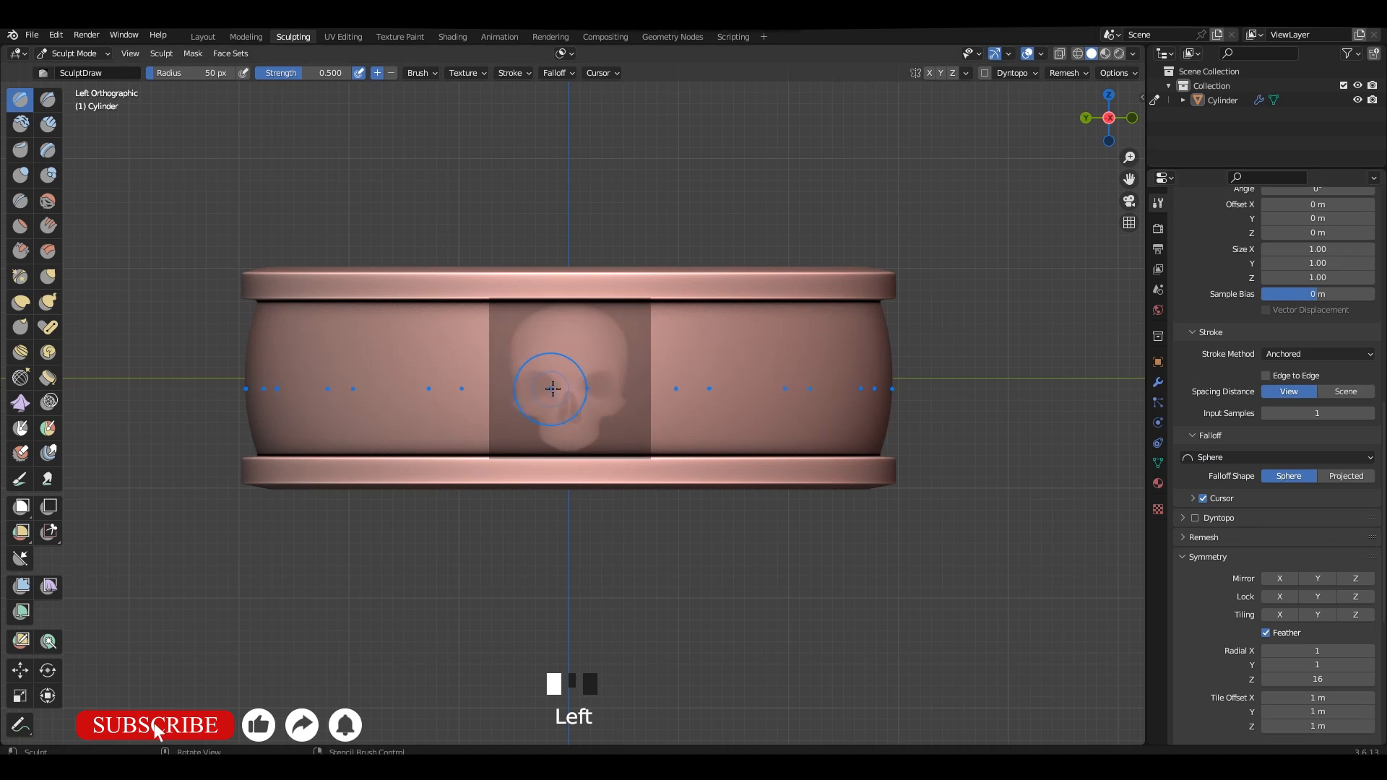
left_click_drag(552, 389, 620, 498)
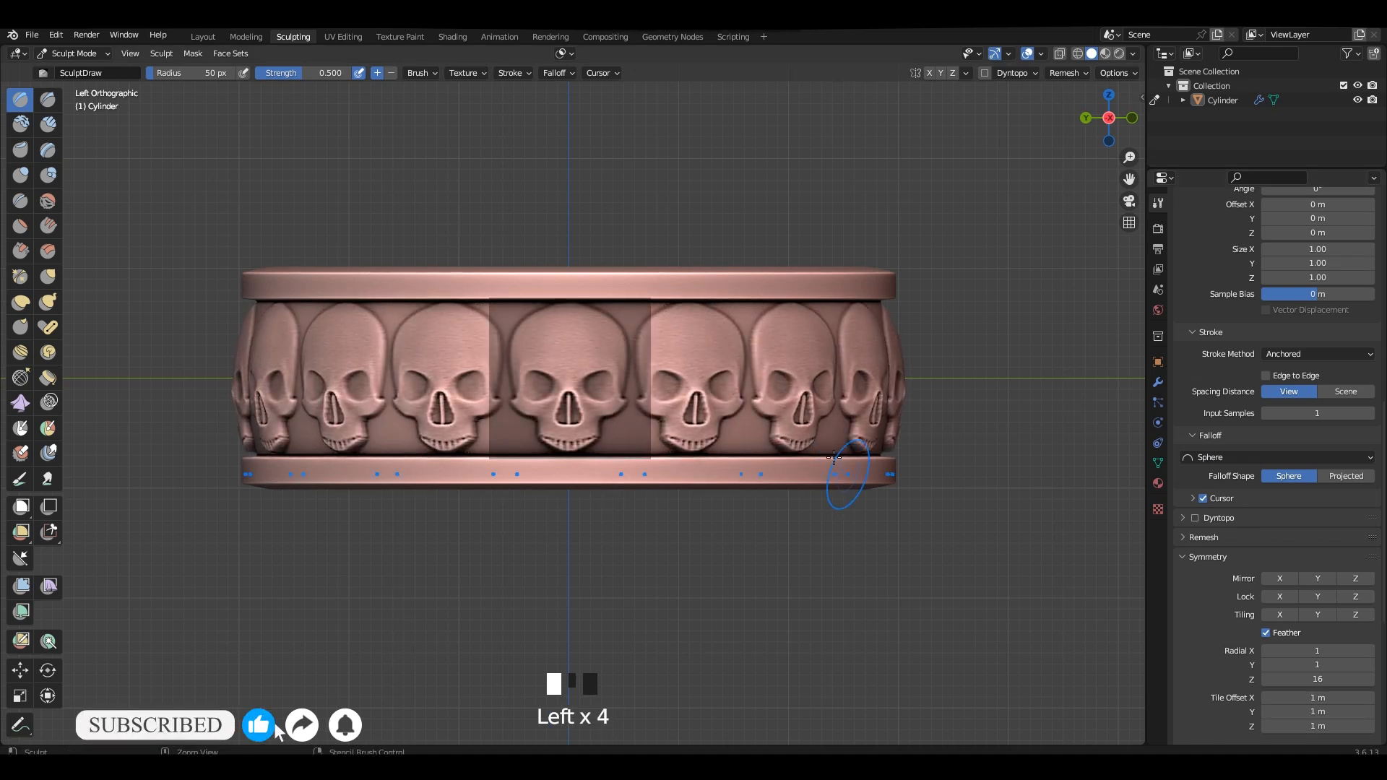
key("ctrl+z")
Set the Draw brush's falloff to Constant, test it with a skull stamp around the band, and undo the stamp.
left_click(1248, 457)
left_click(1221, 616)
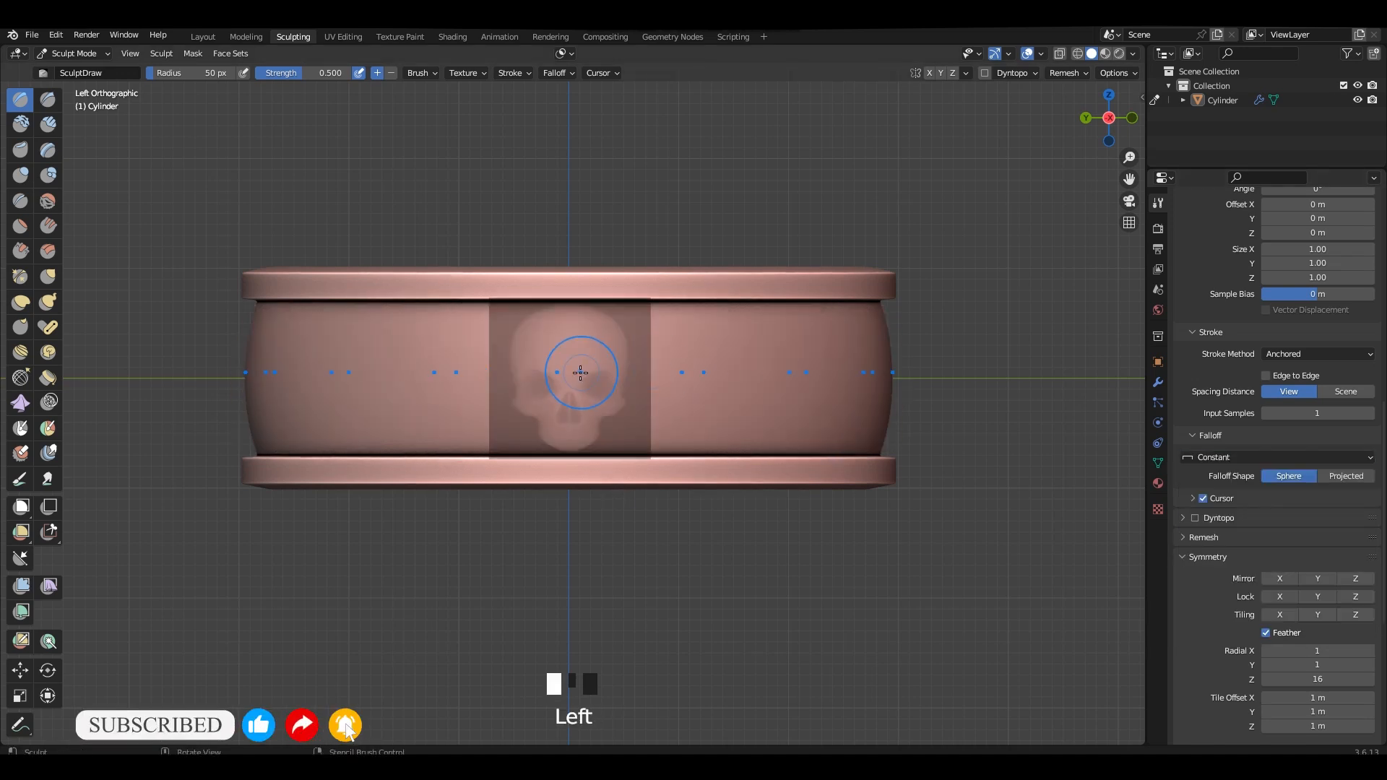
left_click_drag(580, 372, 674, 473)
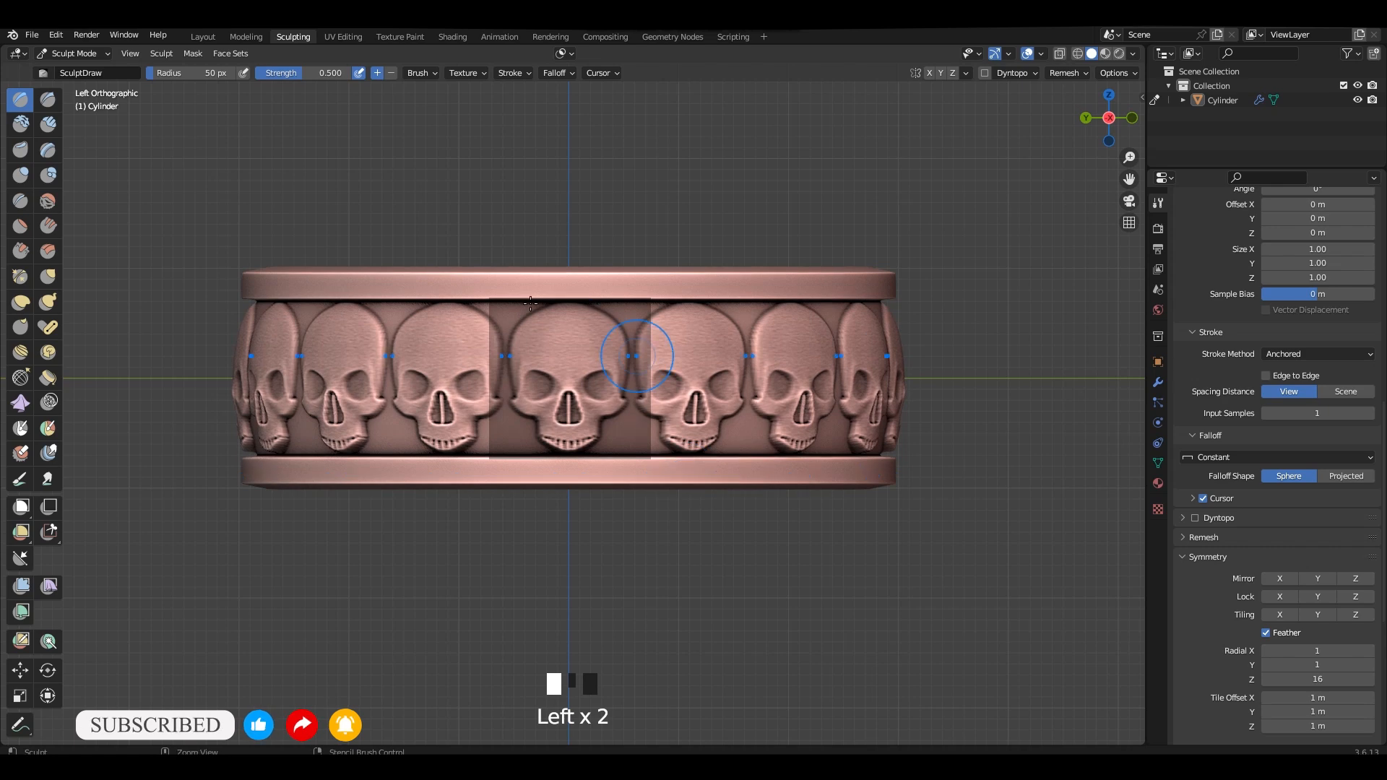
key("ctrl+z")
Set the brush strength to 0.703, test-stamp the skulls on the full ring, check the inner wall, and undo the stamp.
key("shift+f")
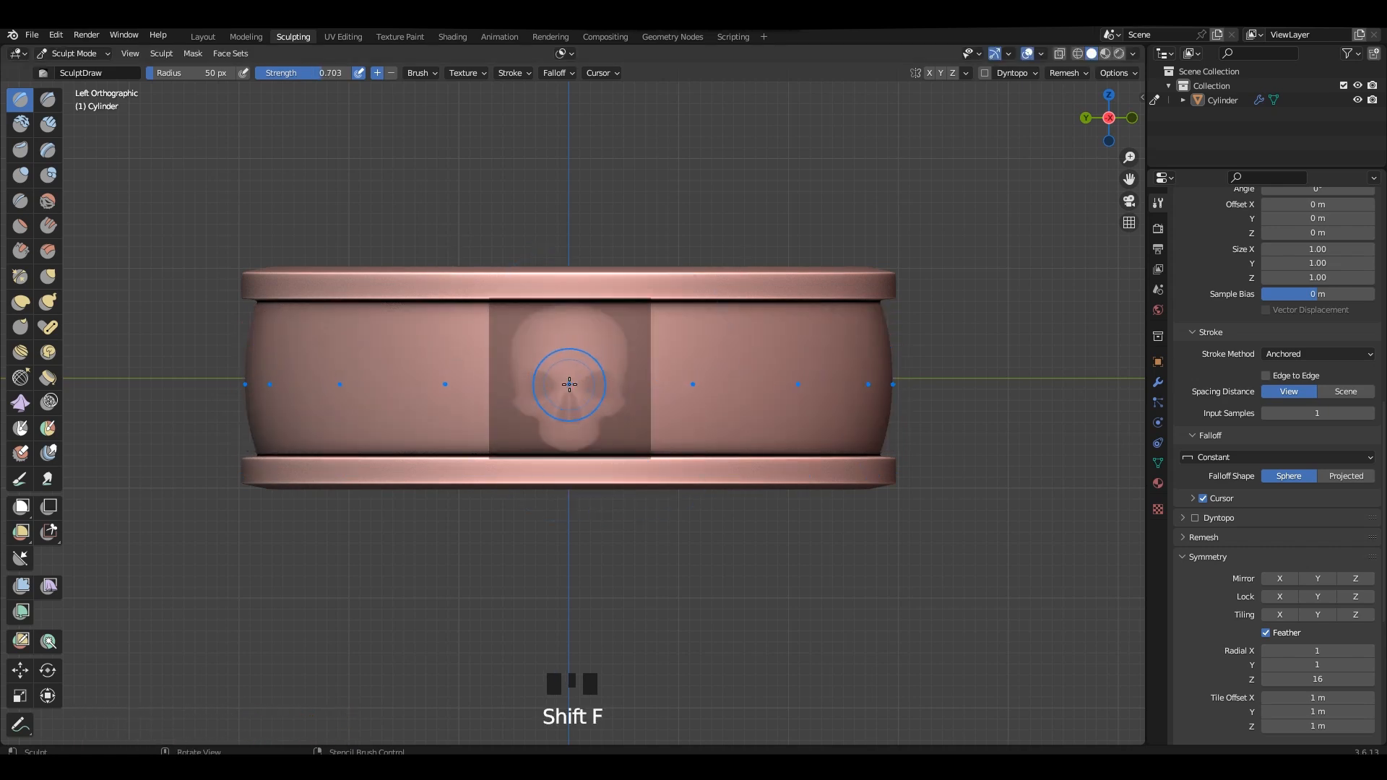
left_click_drag(569, 384, 663, 492)
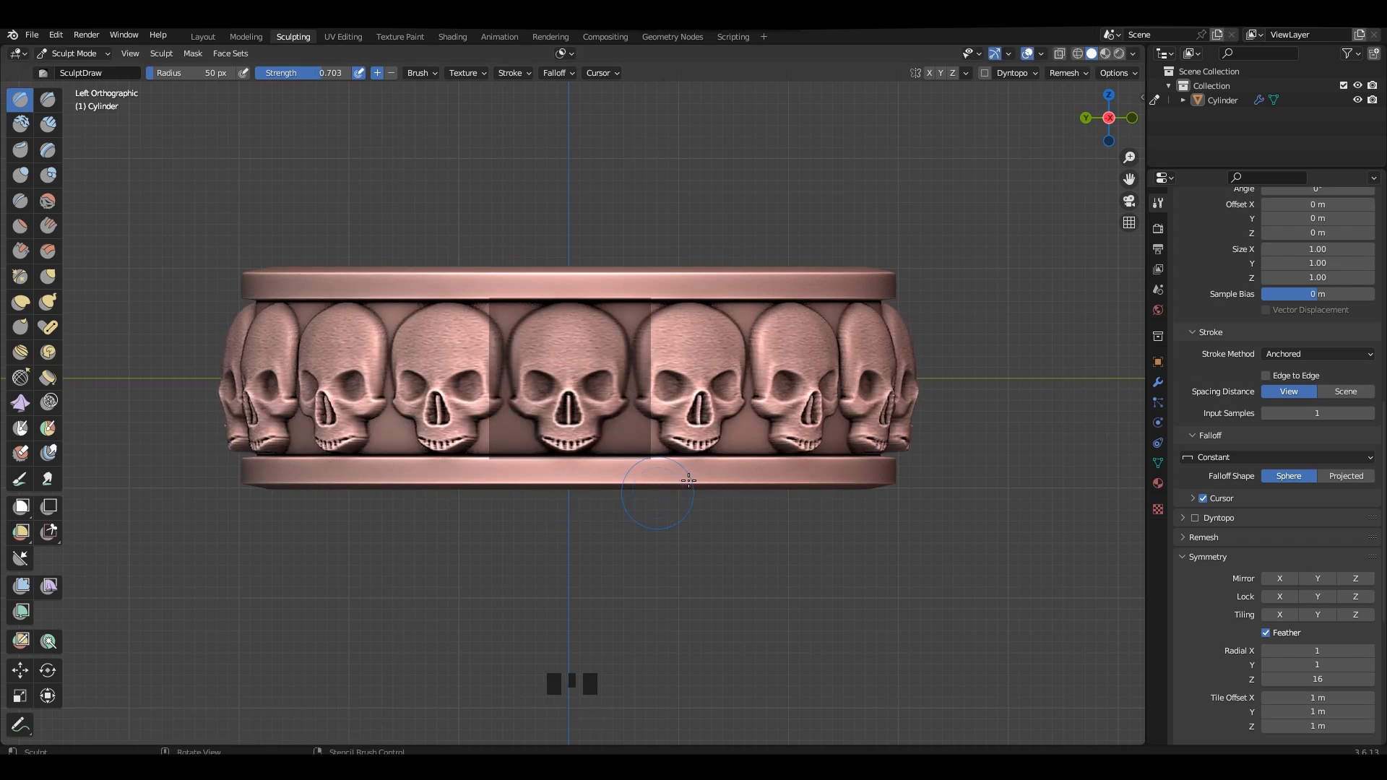
scroll(632, 350, "down", 4)
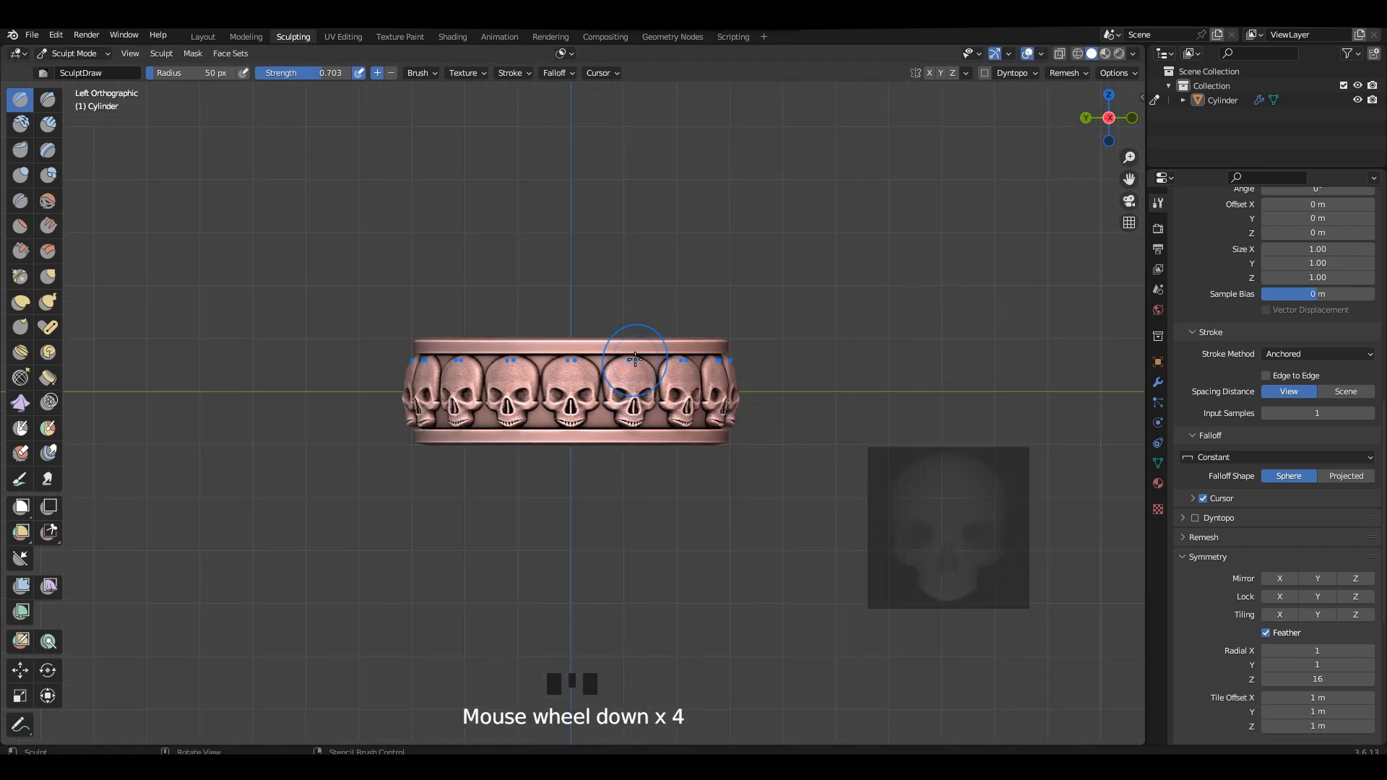
middle_click_drag(631, 349, 792, 370)
scroll(598, 358, "up", 1)
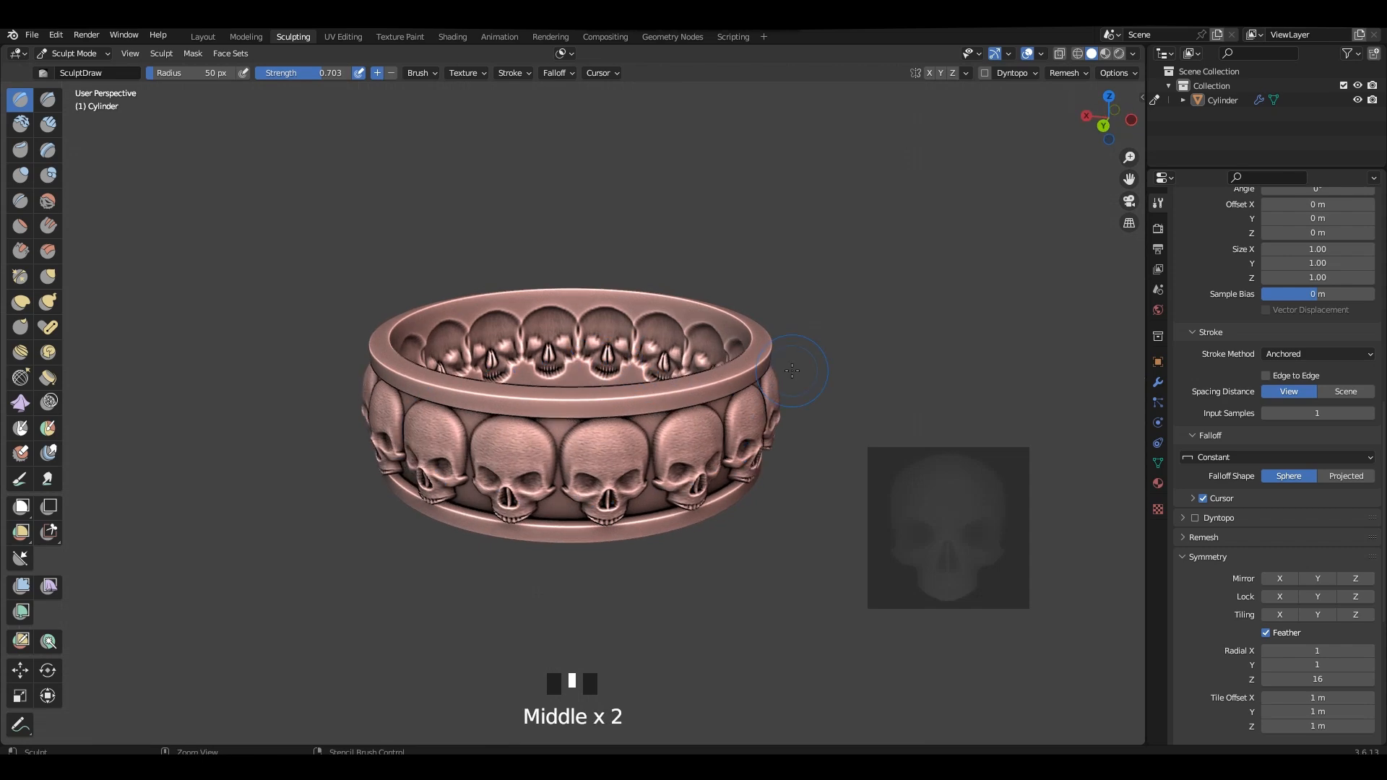
key("ctrl+z")
Isolate the outer band in Edit Mode by hiding all faces not linked to it, and return to Sculpt Mode.
key("Tab")
left_click(740, 379)
key("l")
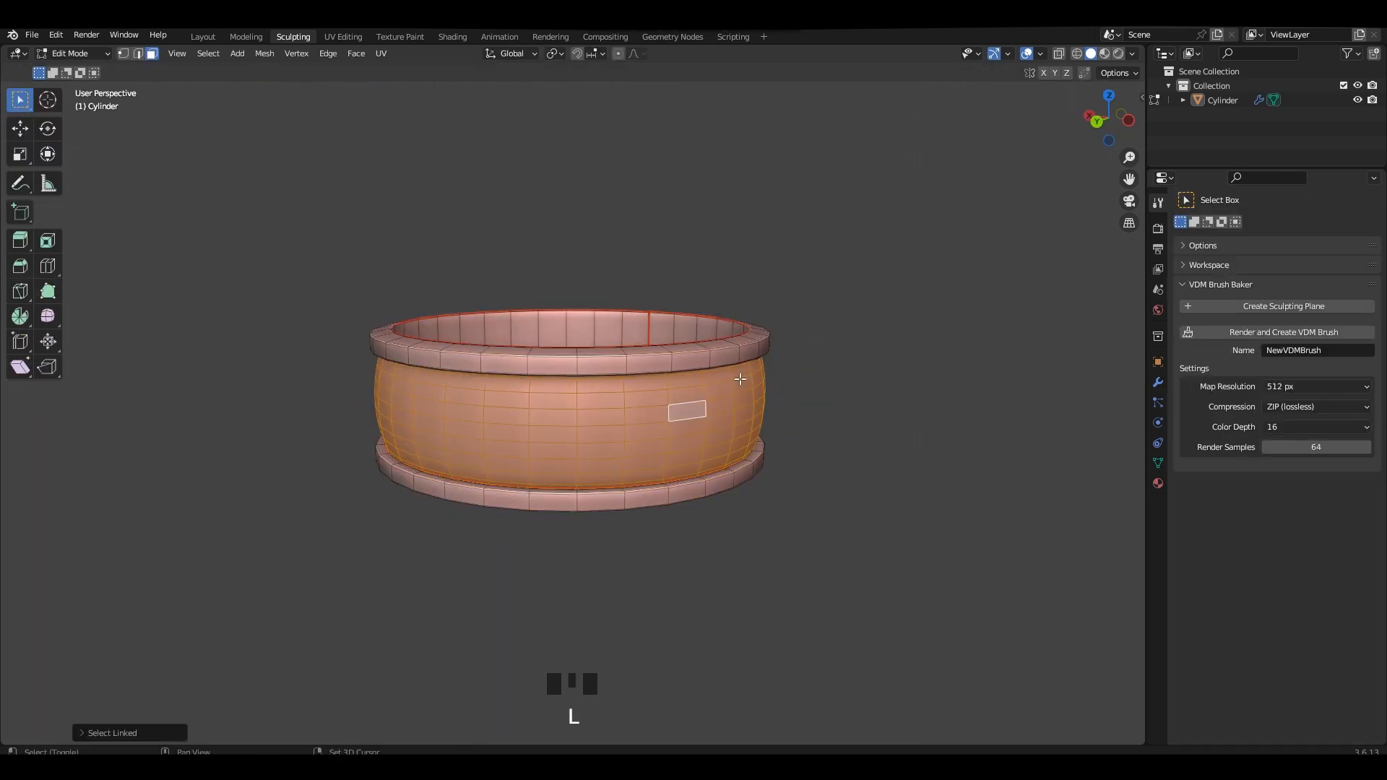
key("shift+h")
key("Tab")
Align the skull stencil with the isolated band in left view, stamp skulls around it, and show the whole ring again.
middle_click_drag(476, 445, 620, 434, "alt")
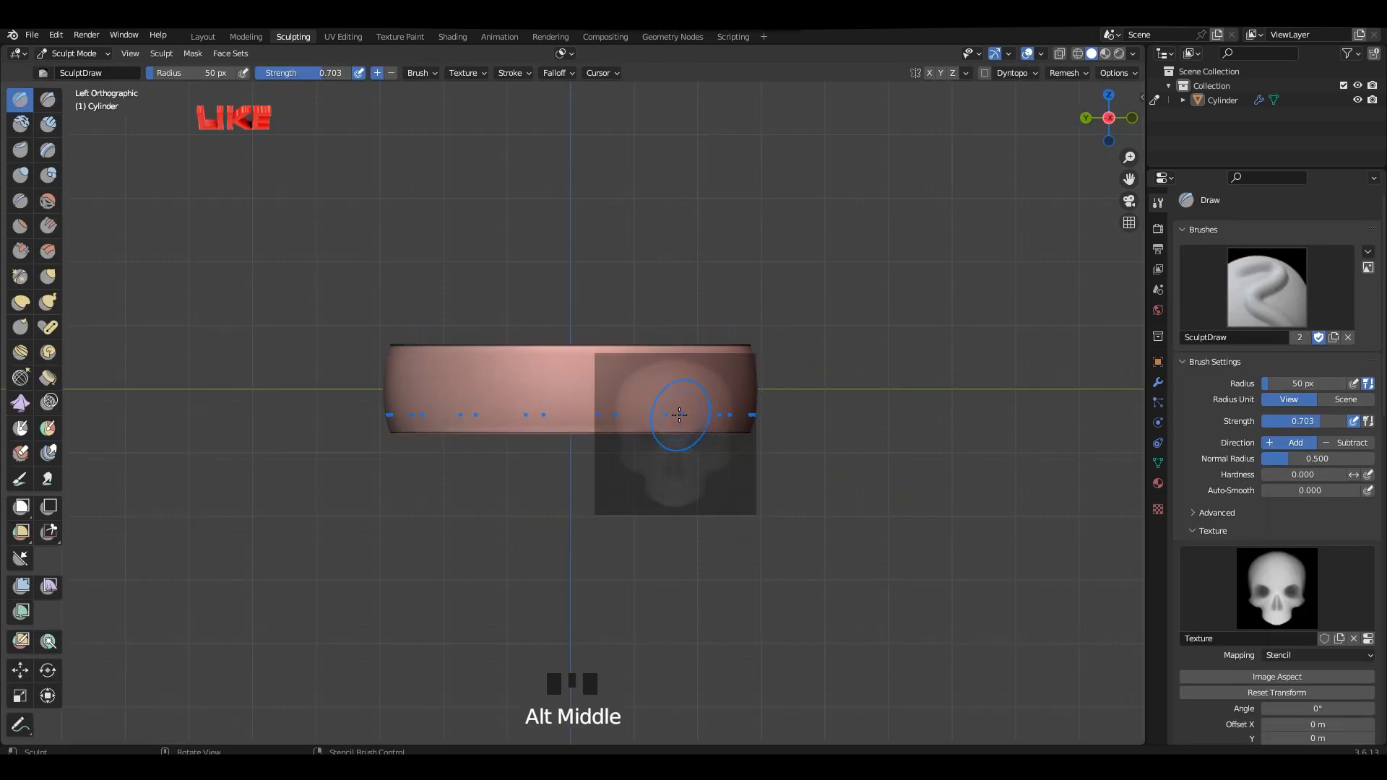
mouse_move(620, 433)
right_mouse_down()
mouse_move(567, 365)
mouse_move(626, 384)
right_mouse_up()
scroll(608, 382, "up", 2)
right_click_drag(626, 384, 557, 393)
left_click_drag(567, 390, 568, 390)
right_click_drag(595, 405, 925, 545)
mouse_move(925, 545)
middle_mouse_down()
mouse_move(563, 329)
mouse_move(635, 310)
mouse_move(607, 347)
mouse_move(498, 309)
mouse_move(735, 287)
mouse_move(604, 318)
middle_mouse_up()
scroll(675, 354, "down", 2)
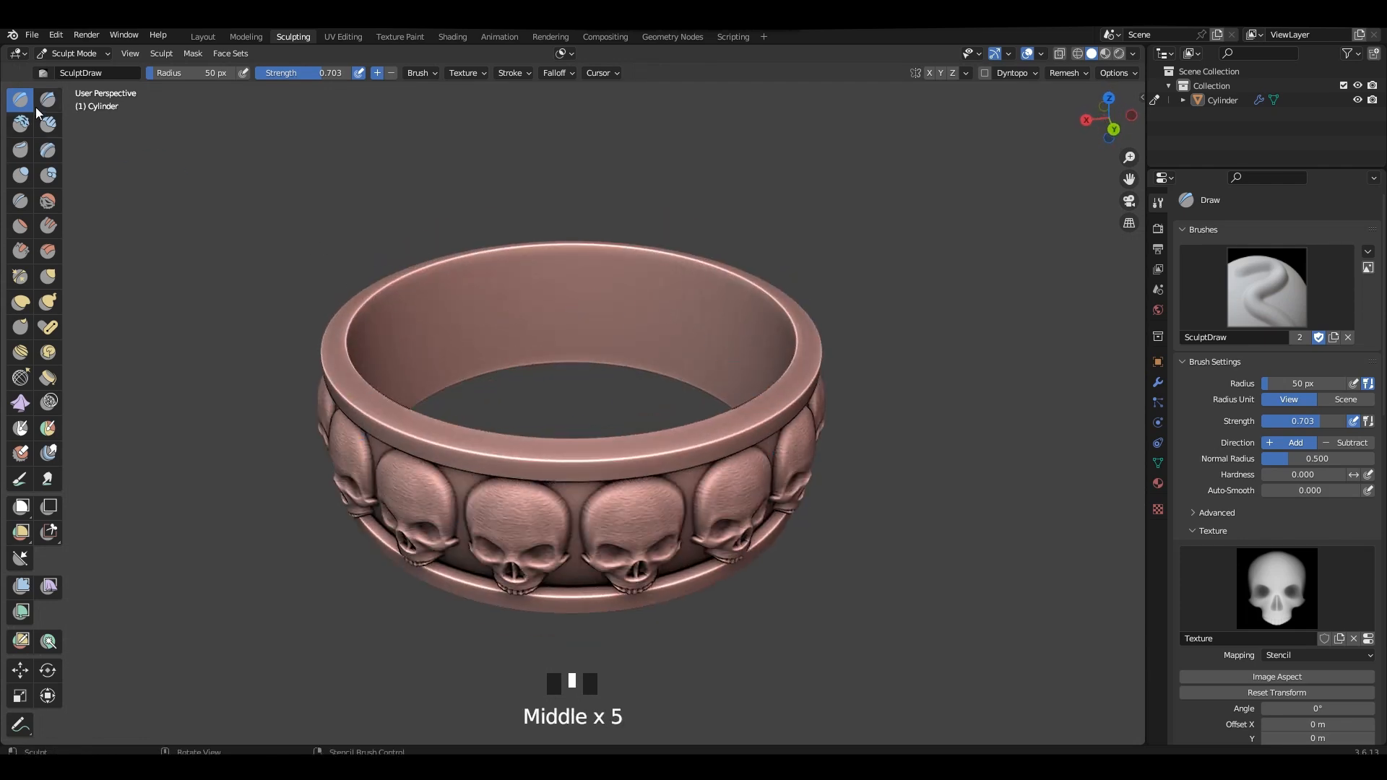
scroll(1114, 321, "up", 2)
scroll(488, 270, "down", 2)
middle_click_drag(488, 270, 495, 217)
middle_click_drag(495, 217, 478, 263, "shift")
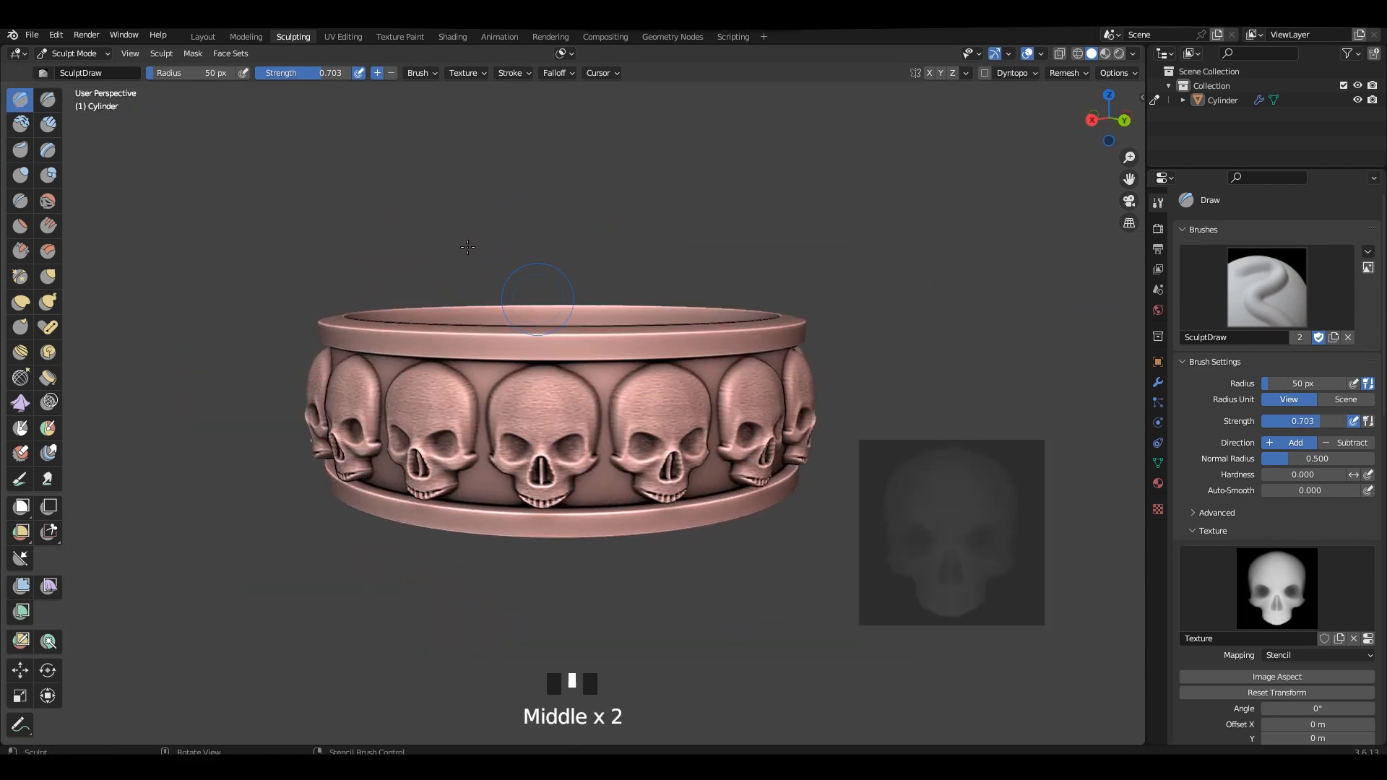
Smooth the sculpted ring slightly using the Mesh Filter with the Smooth filter type.
left_click(203, 37)
left_click(293, 37)
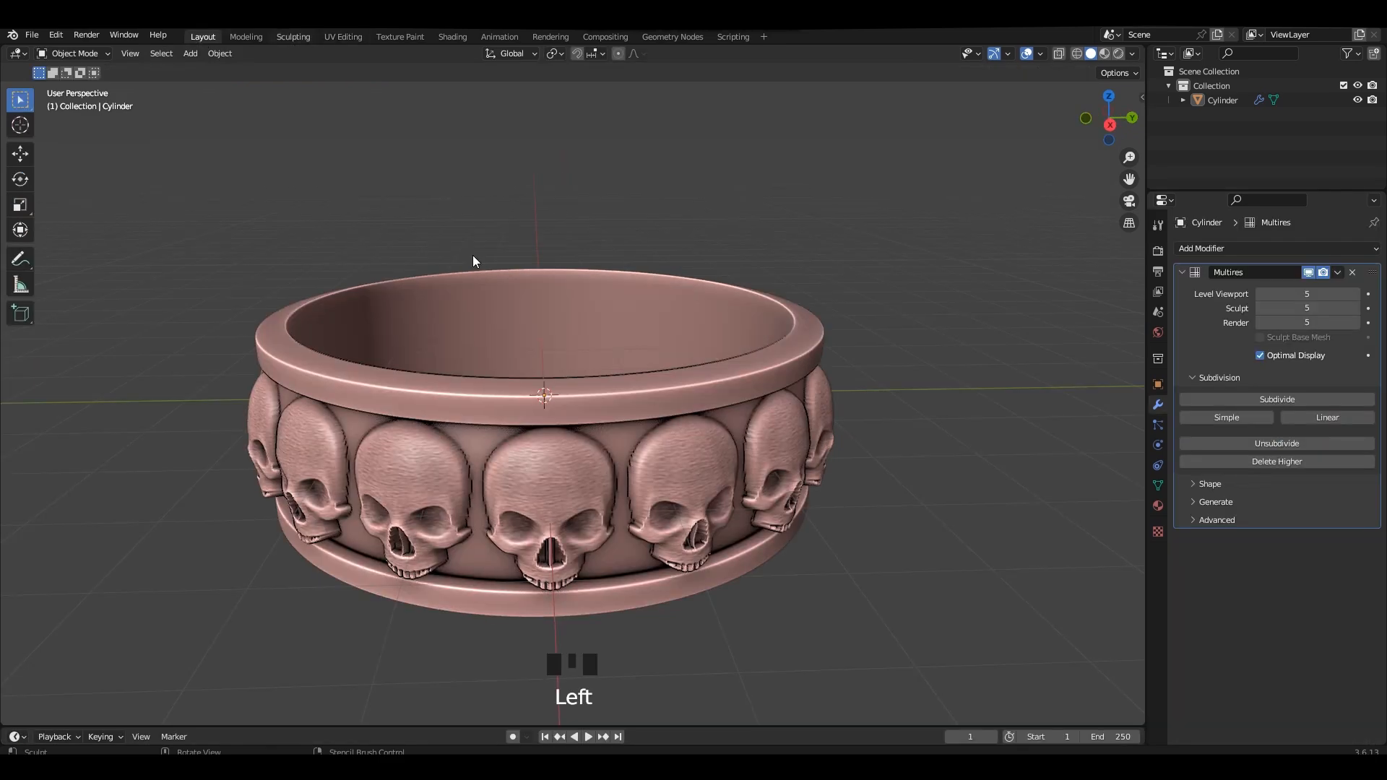
left_click(23, 592)
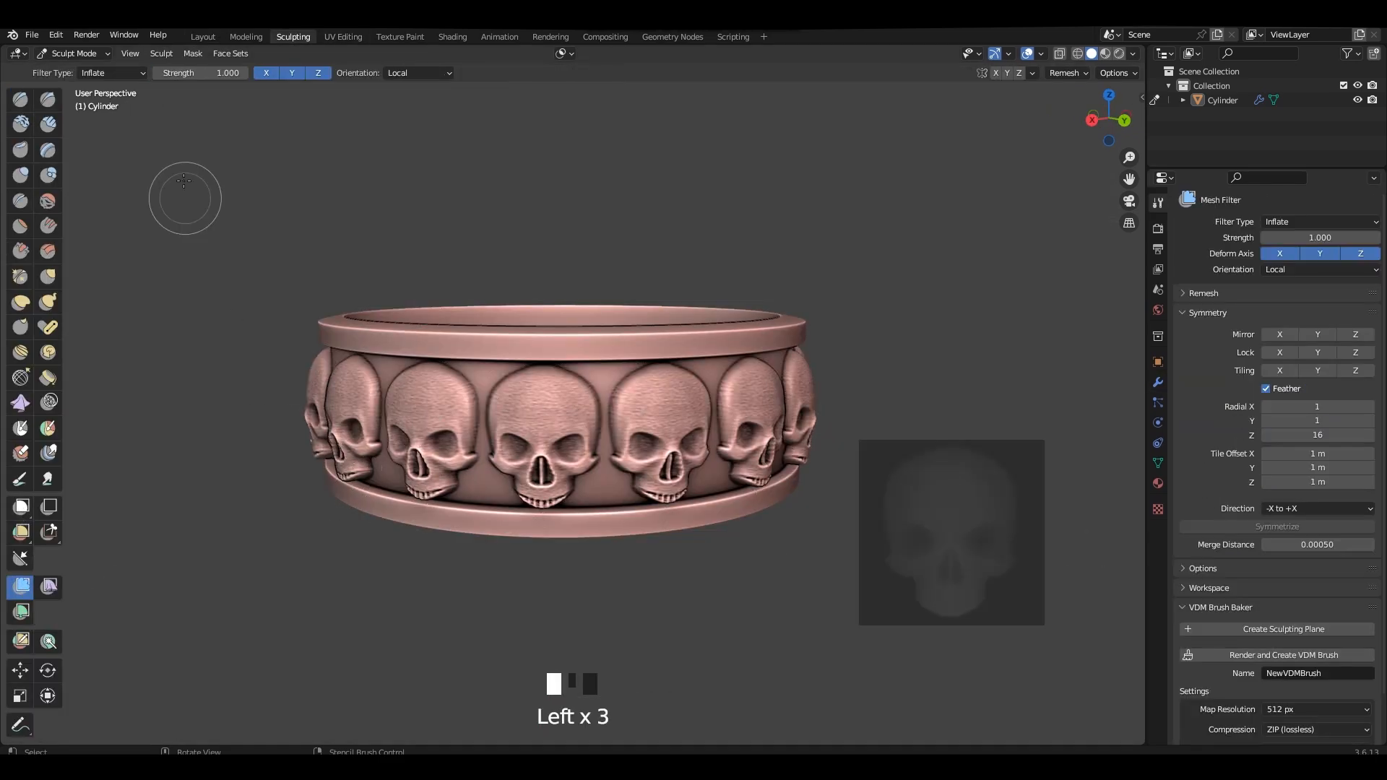
left_click(133, 73)
left_click(132, 91)
left_click_drag(363, 177, 499, 186)
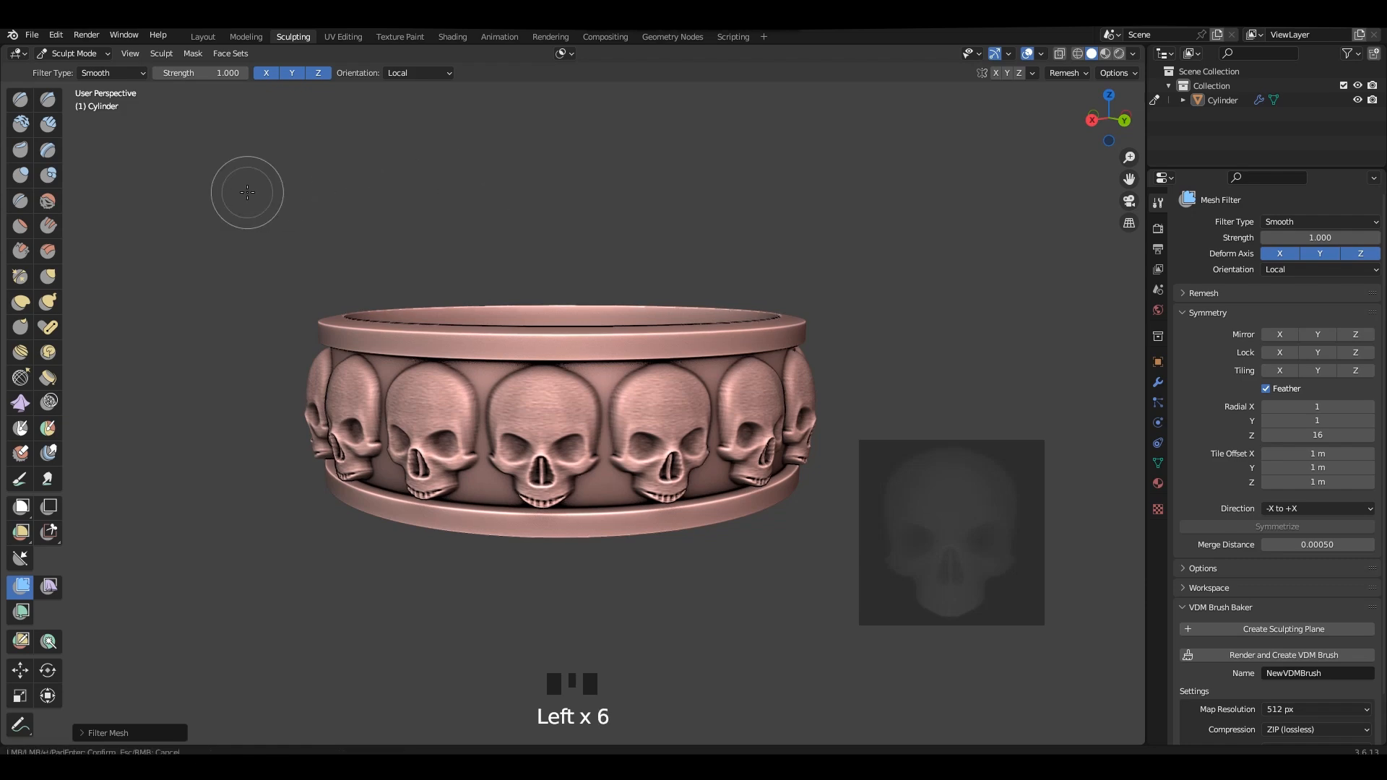
Move the ring up along Z in right view until its base rests on the ground line, and apply its scale.
left_click(203, 37)
scroll(851, 285, "down", 3)
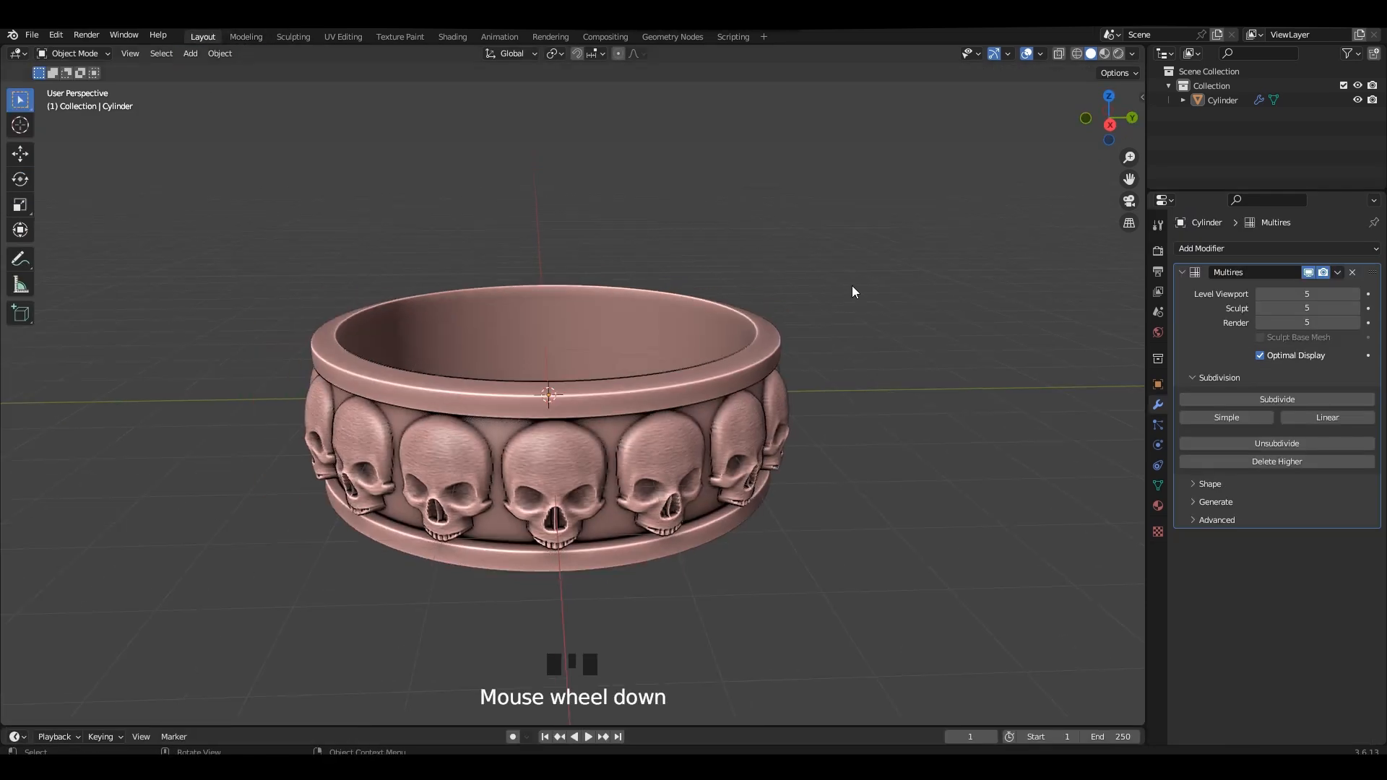
mouse_move(852, 284)
middle_mouse_down()
mouse_move(696, 284)
mouse_move(706, 341)
mouse_move(612, 353)
middle_mouse_up()
left_click(18, 156)
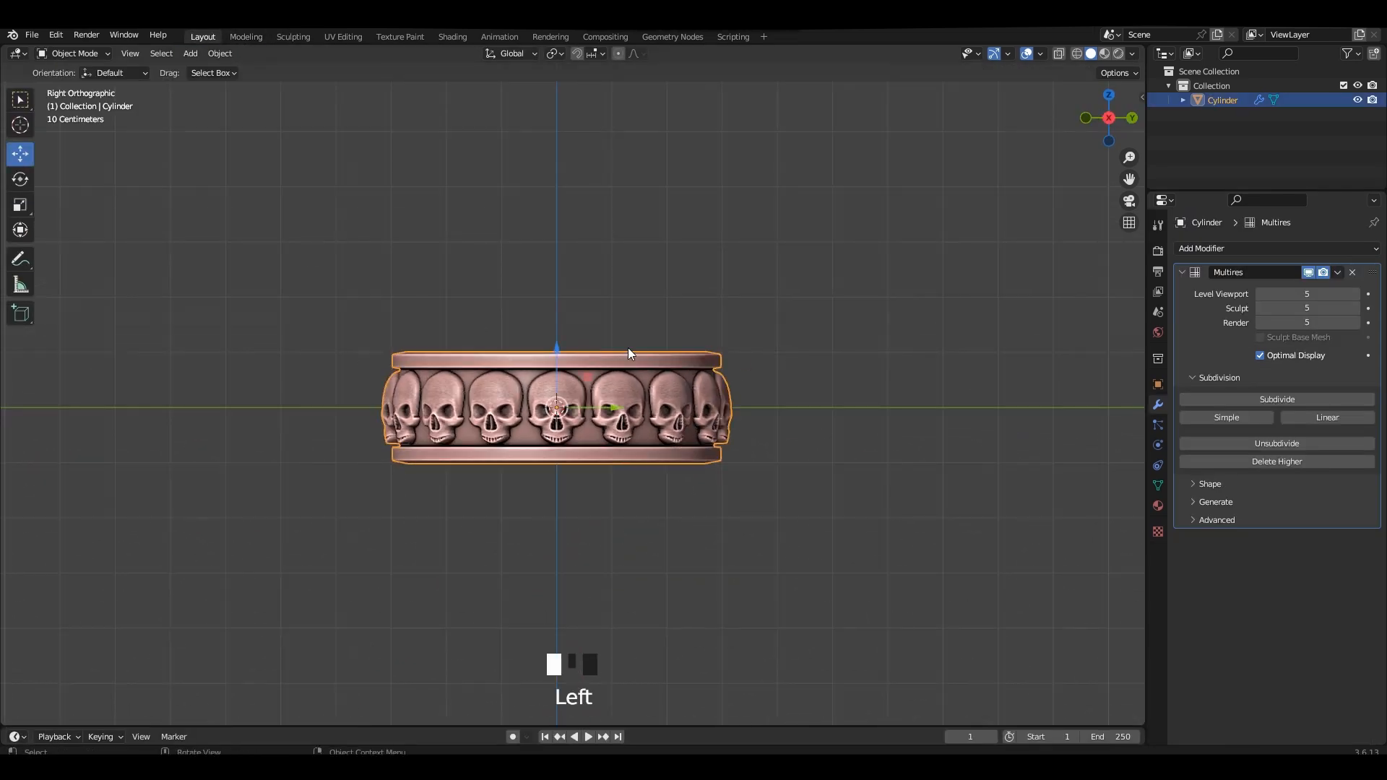
scroll(627, 348, "up", 2)
left_click_drag(551, 400, 565, 320)
key("ctrl+a")
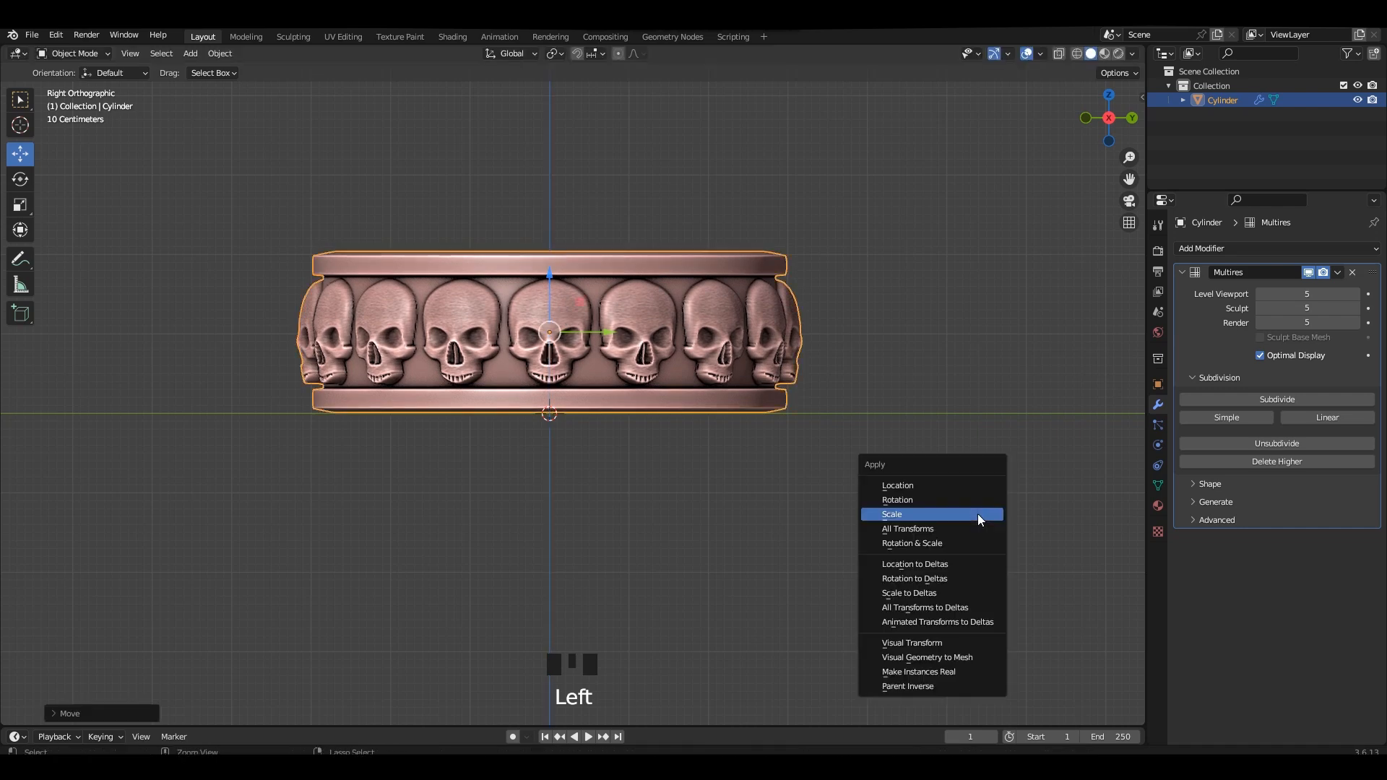
left_click(973, 515)
Export only the selected high-detail ring as FBX, overwriting Hp.fbx in folder 24.
scroll(885, 363, "down", 1)
left_click(883, 362)
middle_click_drag(784, 317, 640, 322)
scroll(767, 340, "up", 1)
middle_click_drag(768, 340, 609, 279)
left_click(594, 297)
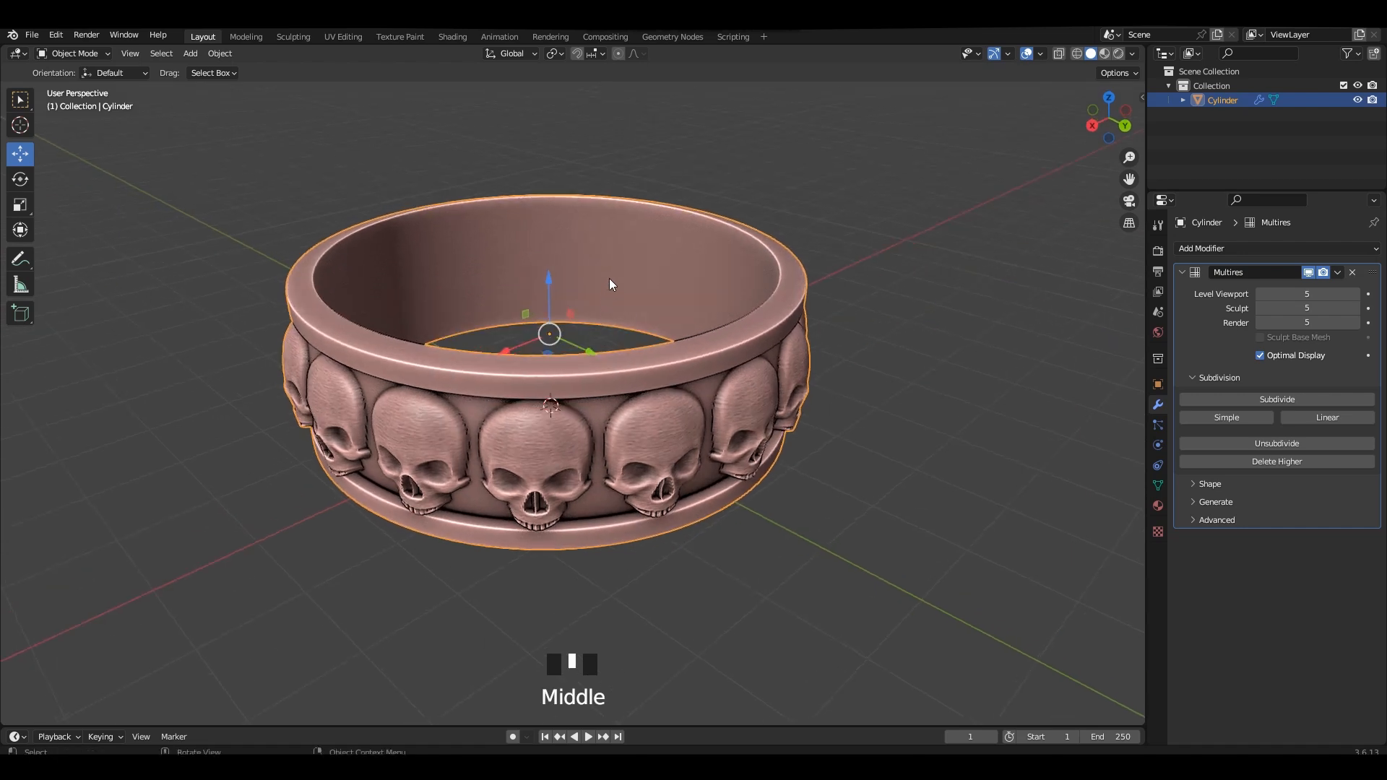
key("F4")
mouse_move(558, 364)
left_click(676, 624)
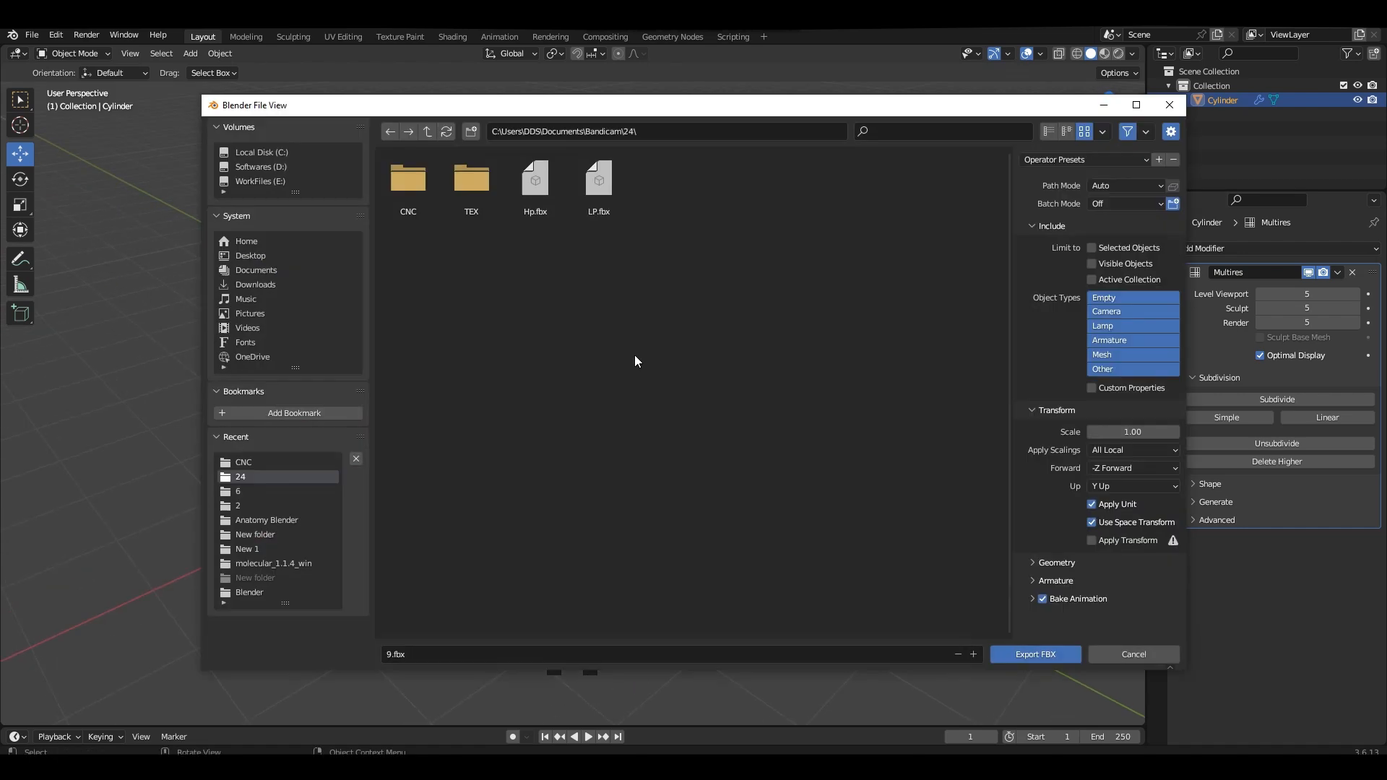
left_click(535, 196)
double_click(536, 197)
Set the ring's Multires viewport level to 2 for a low-poly version.
middle_click_drag(578, 241, 1265, 299)
type("1")
key("Return")
left_click(897, 366)
middle_click_drag(773, 354, 687, 281)
left_click(1357, 294)
left_click(687, 281)
right_click(660, 250)
left_click(648, 229)
middle_click_drag(847, 289, 808, 277)
left_click(655, 297)
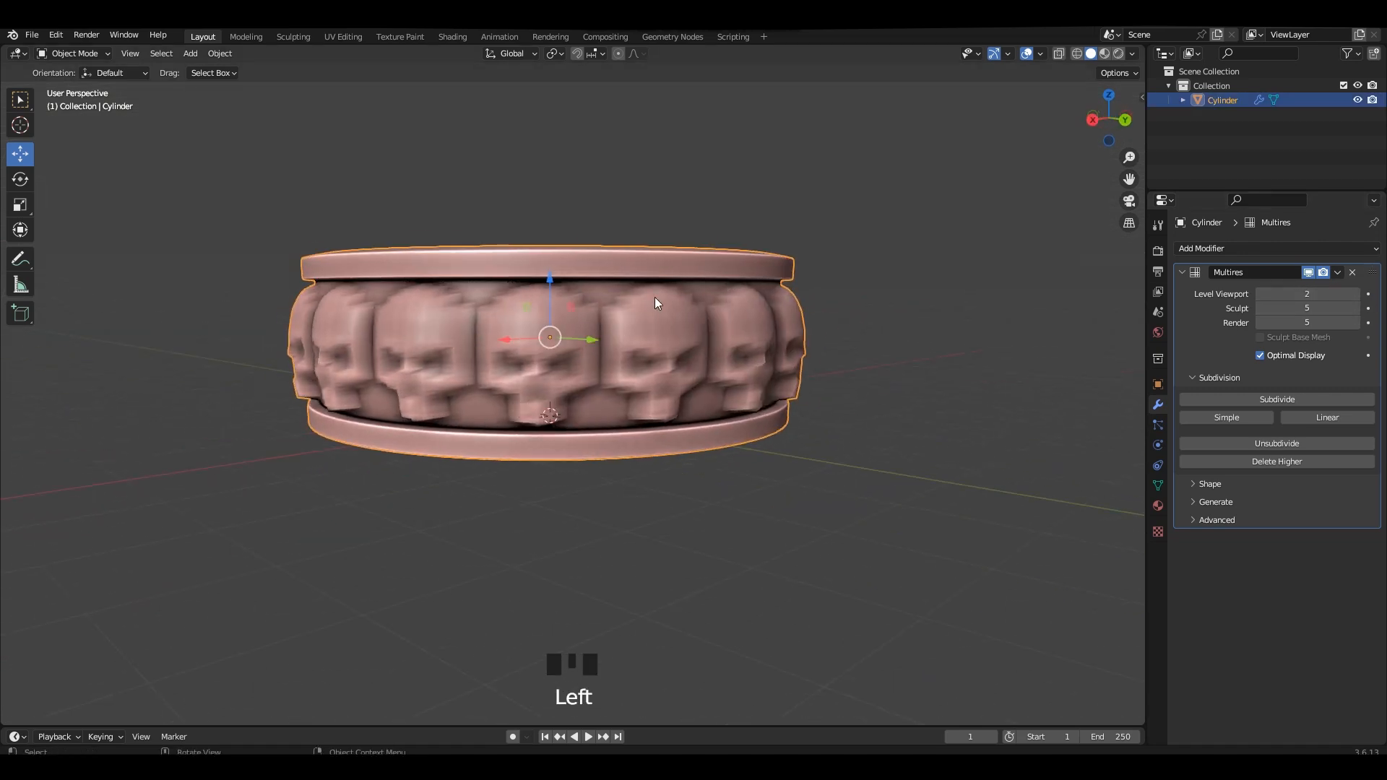
Export only the selected low-poly ring as FBX, overwriting LP.fbx in folder 24, and save the scene.
middle_click_drag(654, 297, 656, 305)
key("F4")
mouse_move(656, 305)
left_click(770, 564)
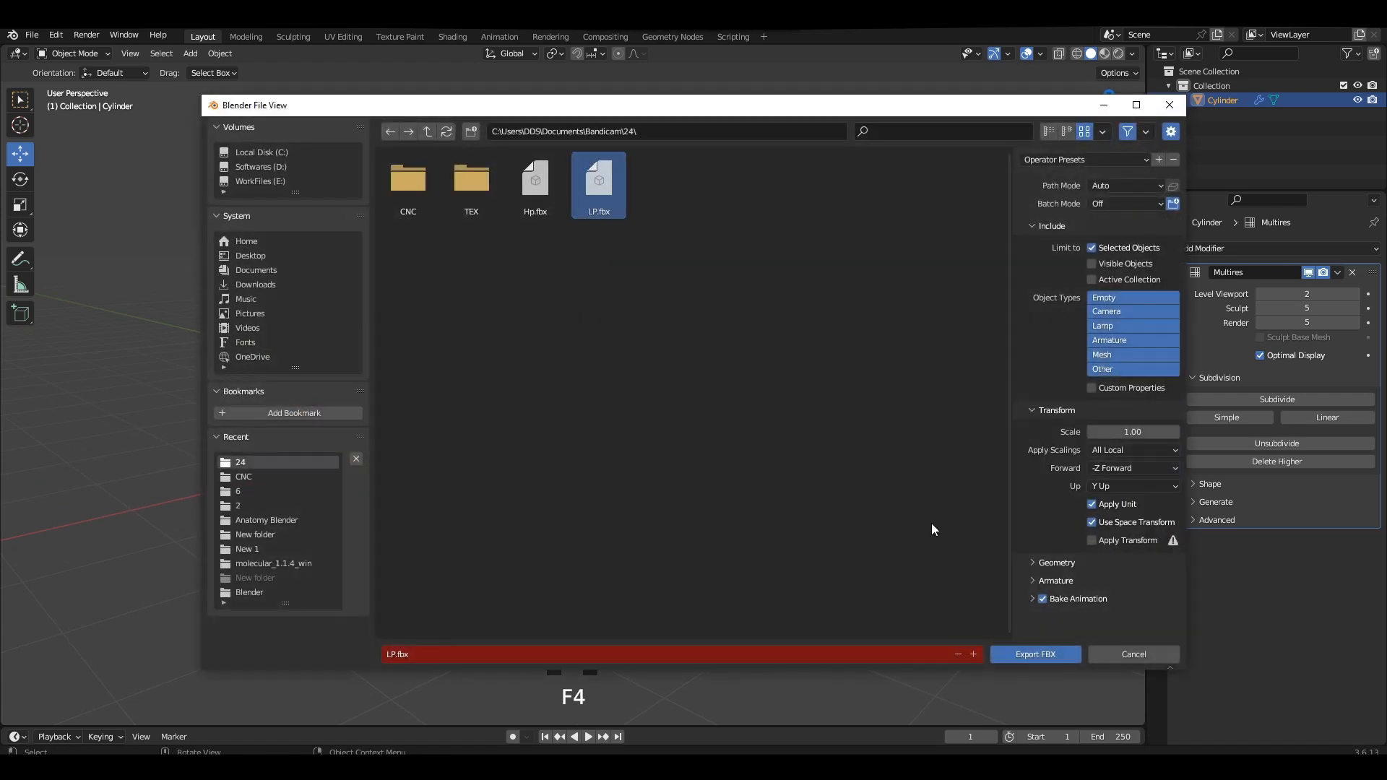
left_click(1048, 659)
scroll(566, 288, "up", 2)
middle_click_drag(615, 283, 594, 201, "shift")
key("ctrl+s")
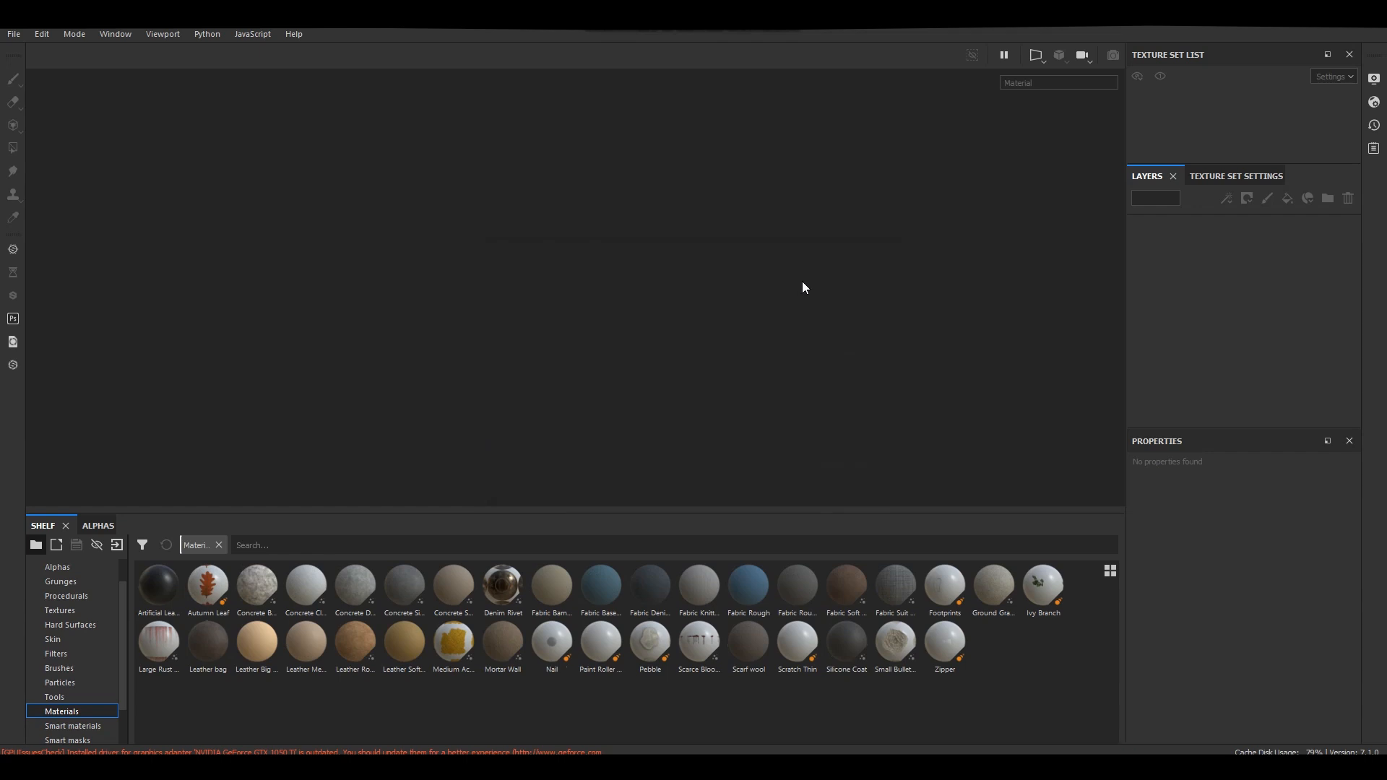
Switch to Substance Painter and create a new project from the LP mesh file, at 2048 resolution with OpenGL normals.
key("ctrl")
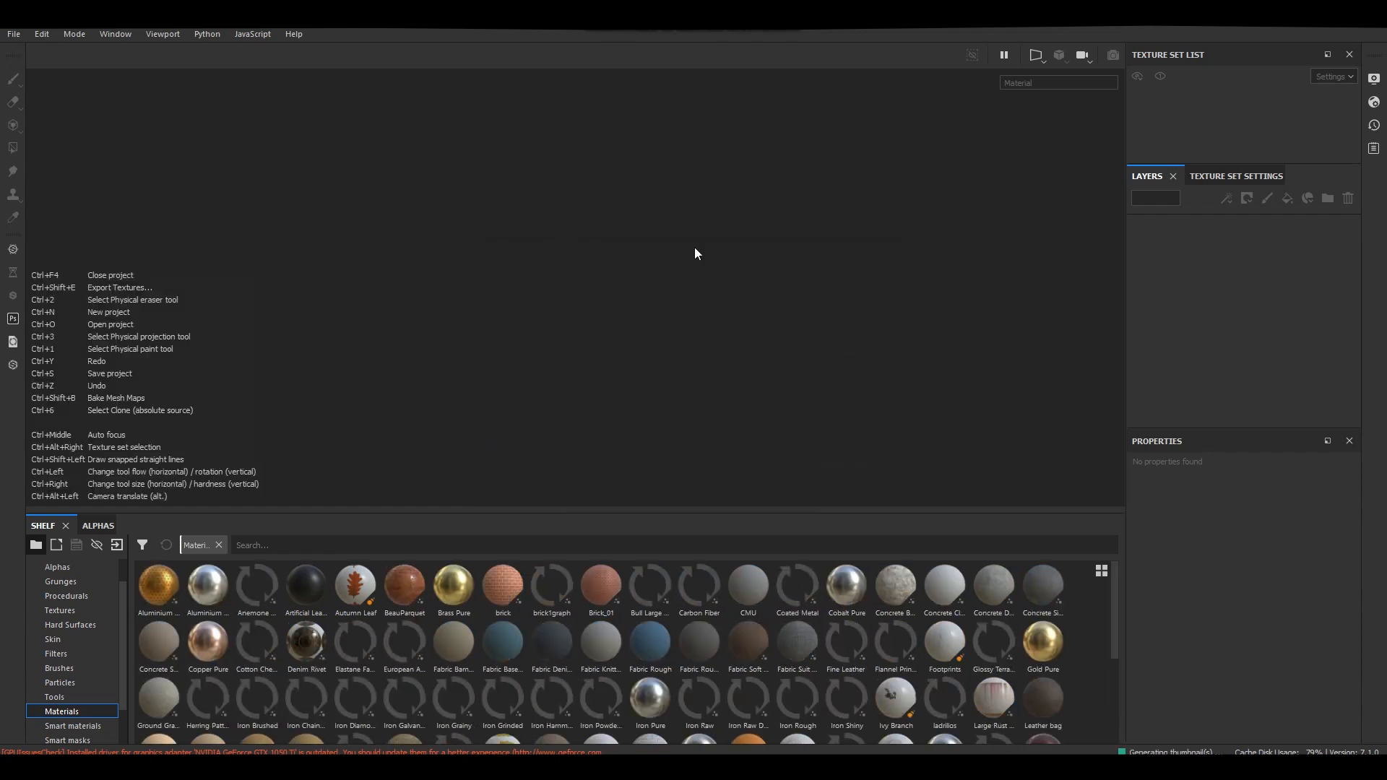
key("ctrl+n")
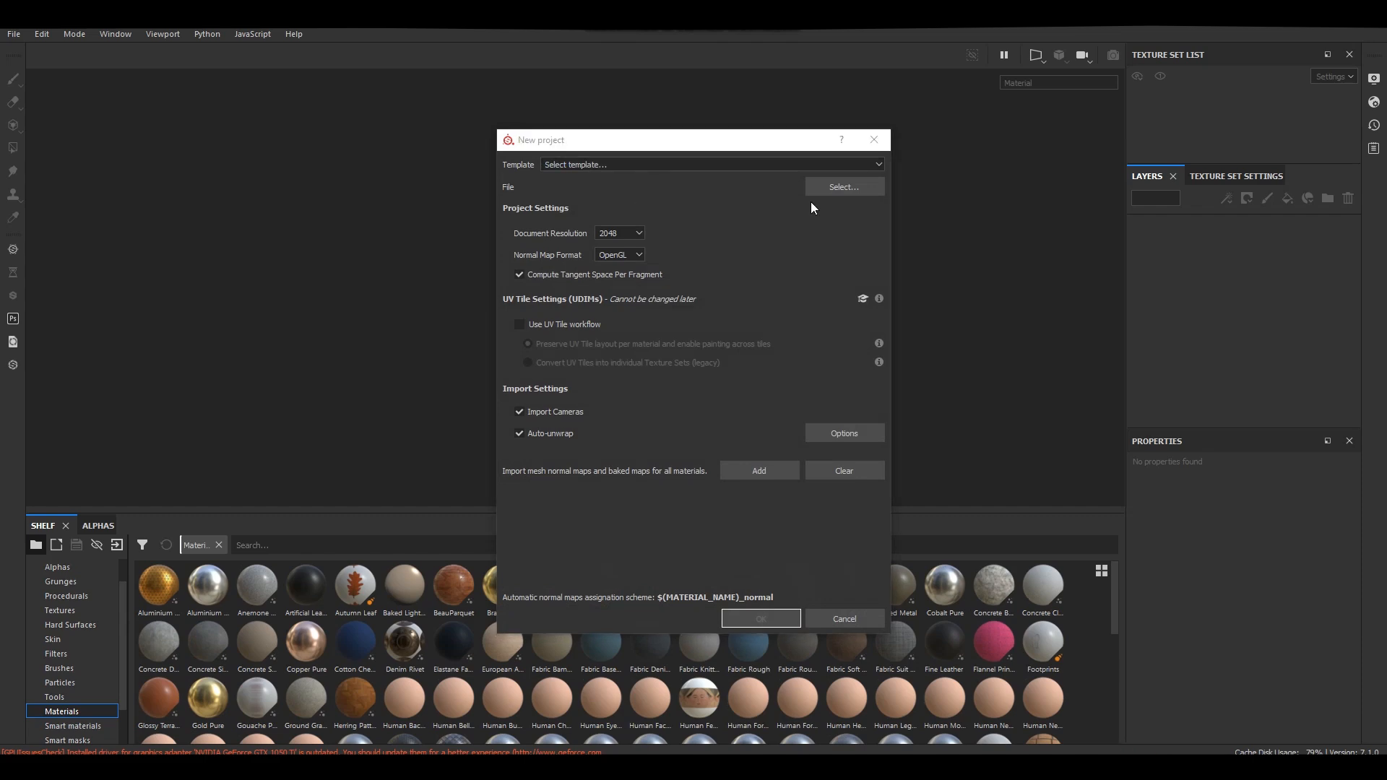
left_click(838, 189)
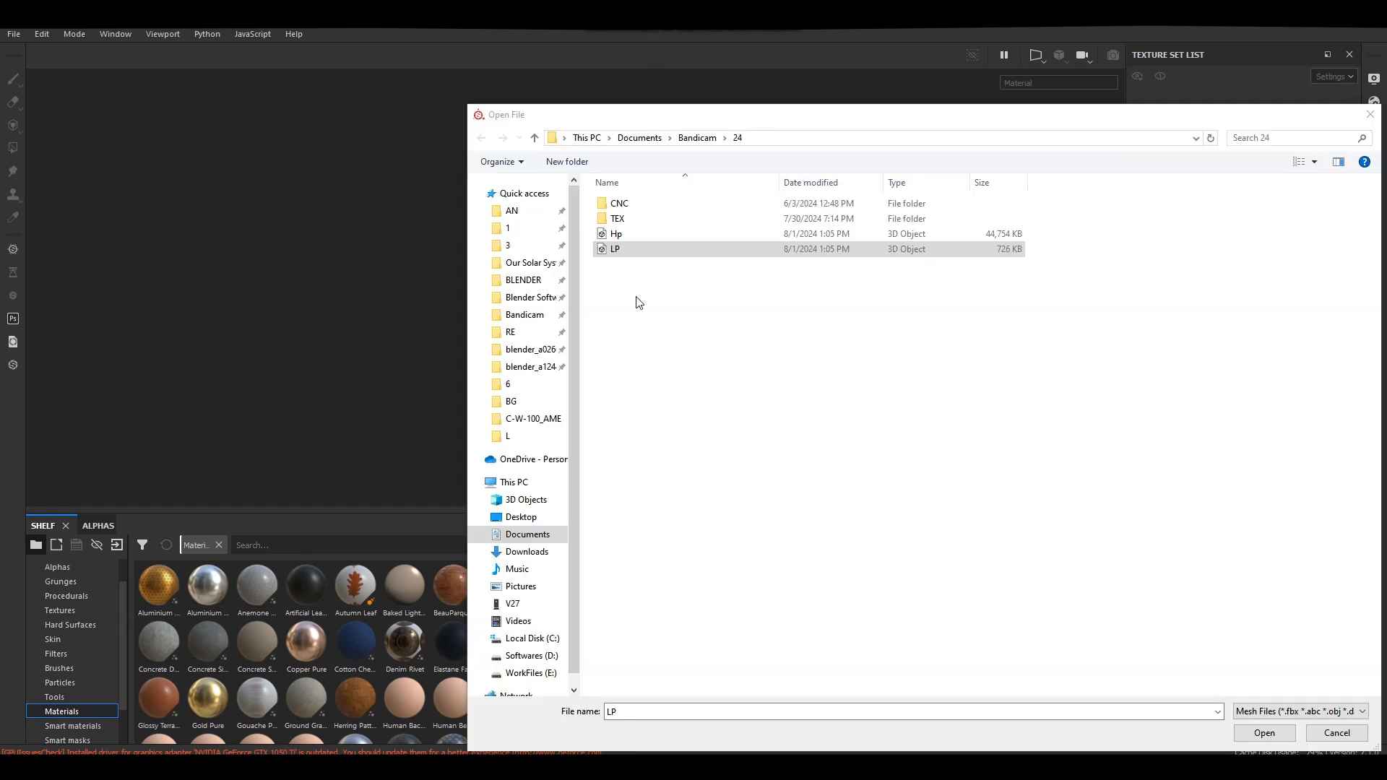
left_click(1264, 733)
key("Return")
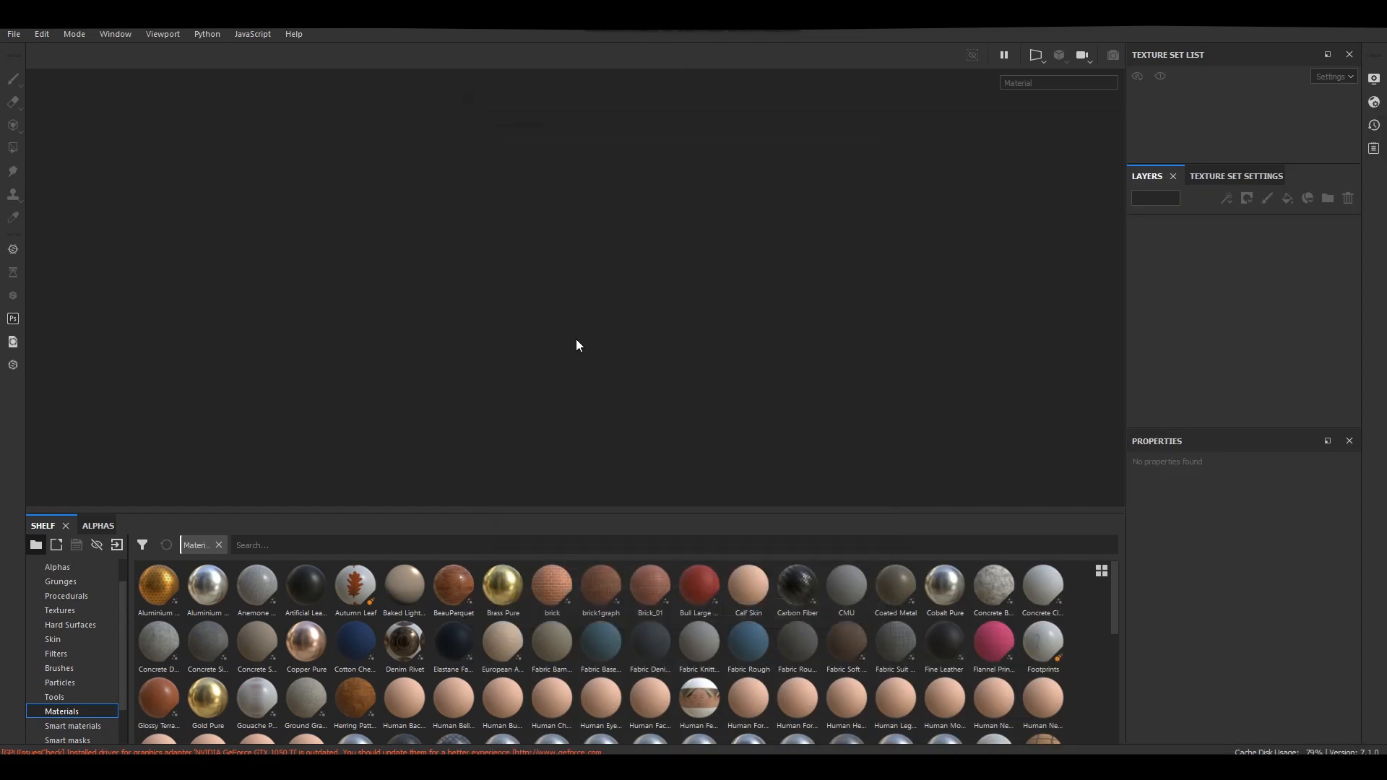
Open the mesh map baking settings for the ring's texture set and set the output size to 2048.
left_click_drag(700, 267, 804, 328, "alt")
right_click_drag(805, 328, 759, 333, "shift")
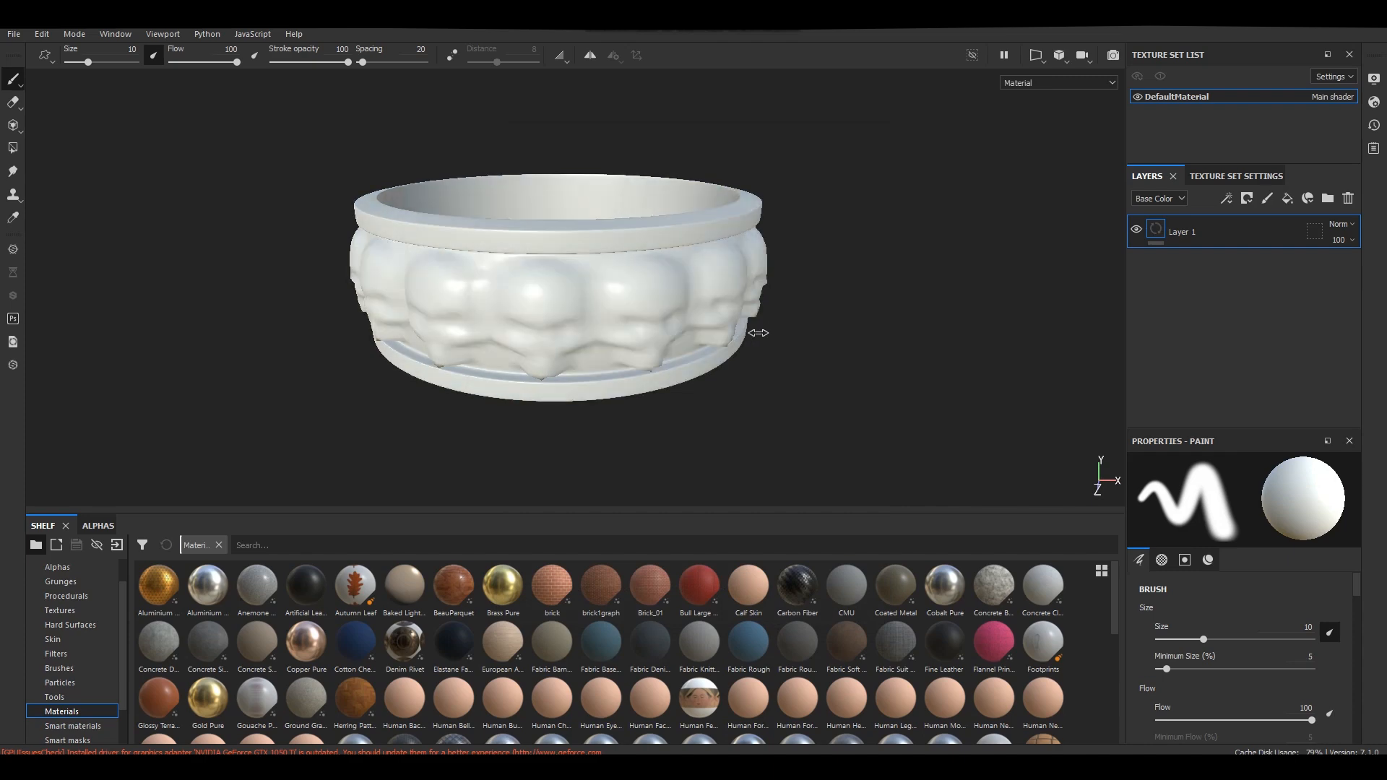
left_click(1236, 177)
left_click(1331, 383)
left_click(1297, 383)
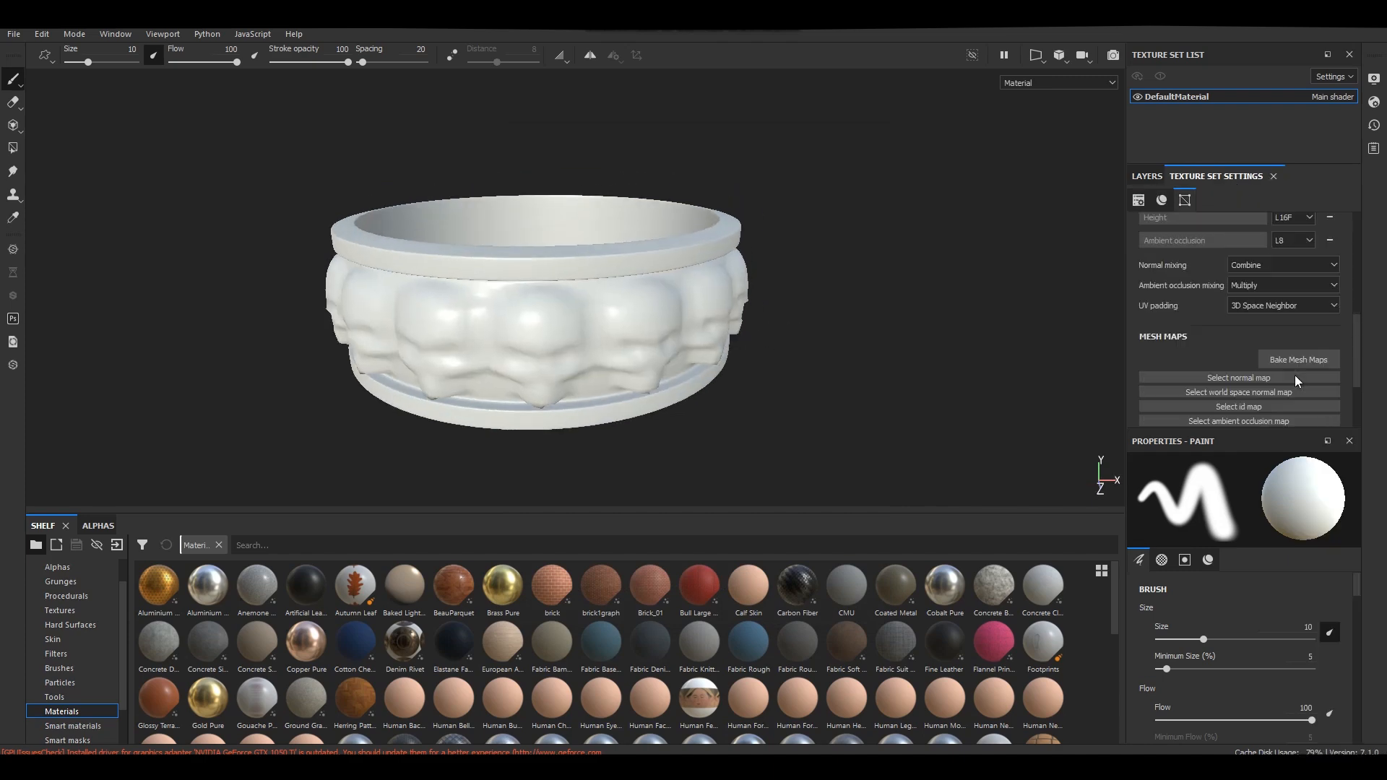
left_click(1299, 359)
left_click(666, 190)
left_click(661, 261)
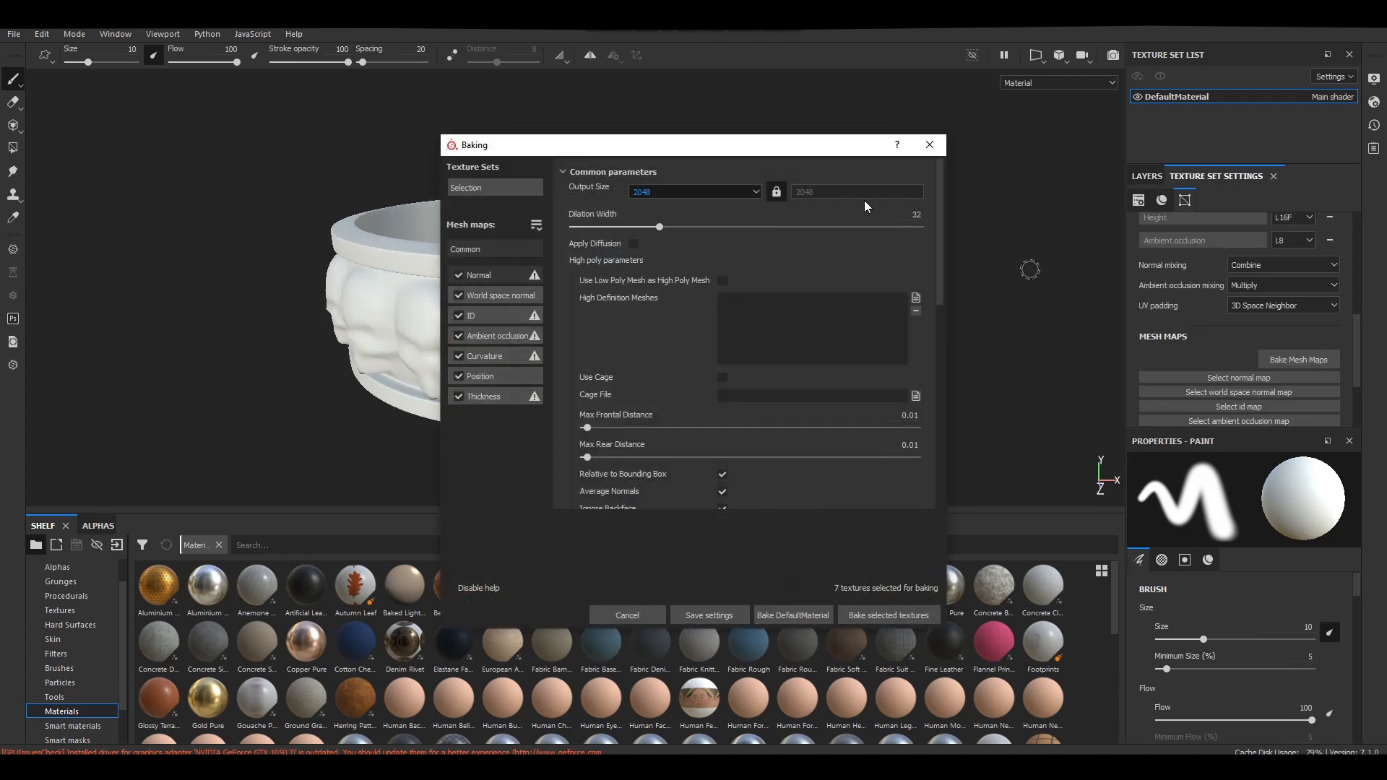
Load the high-poly ring as the high definition mesh and bake all selected mesh maps.
left_click(916, 298)
double_click(707, 237)
left_click(887, 616)
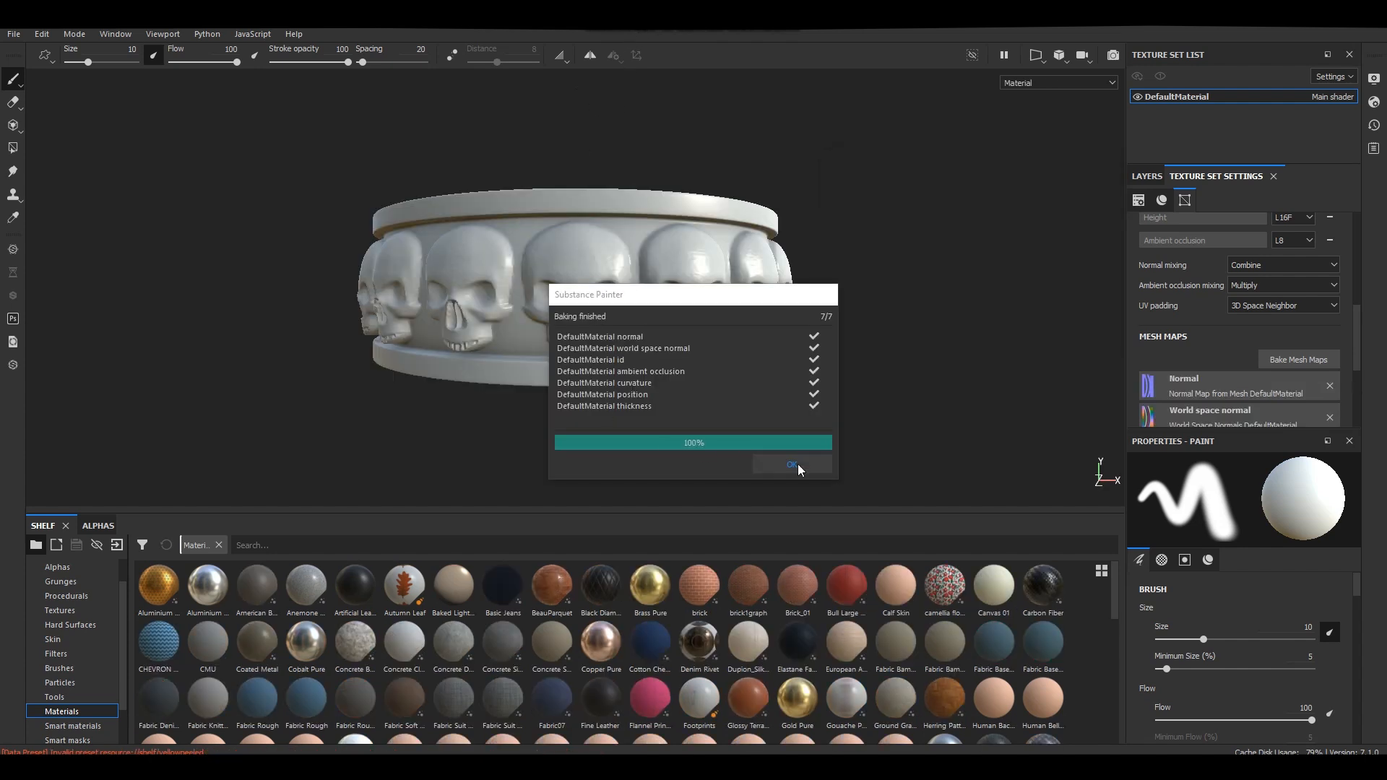
left_click(799, 469)
scroll(729, 311, "up", 3)
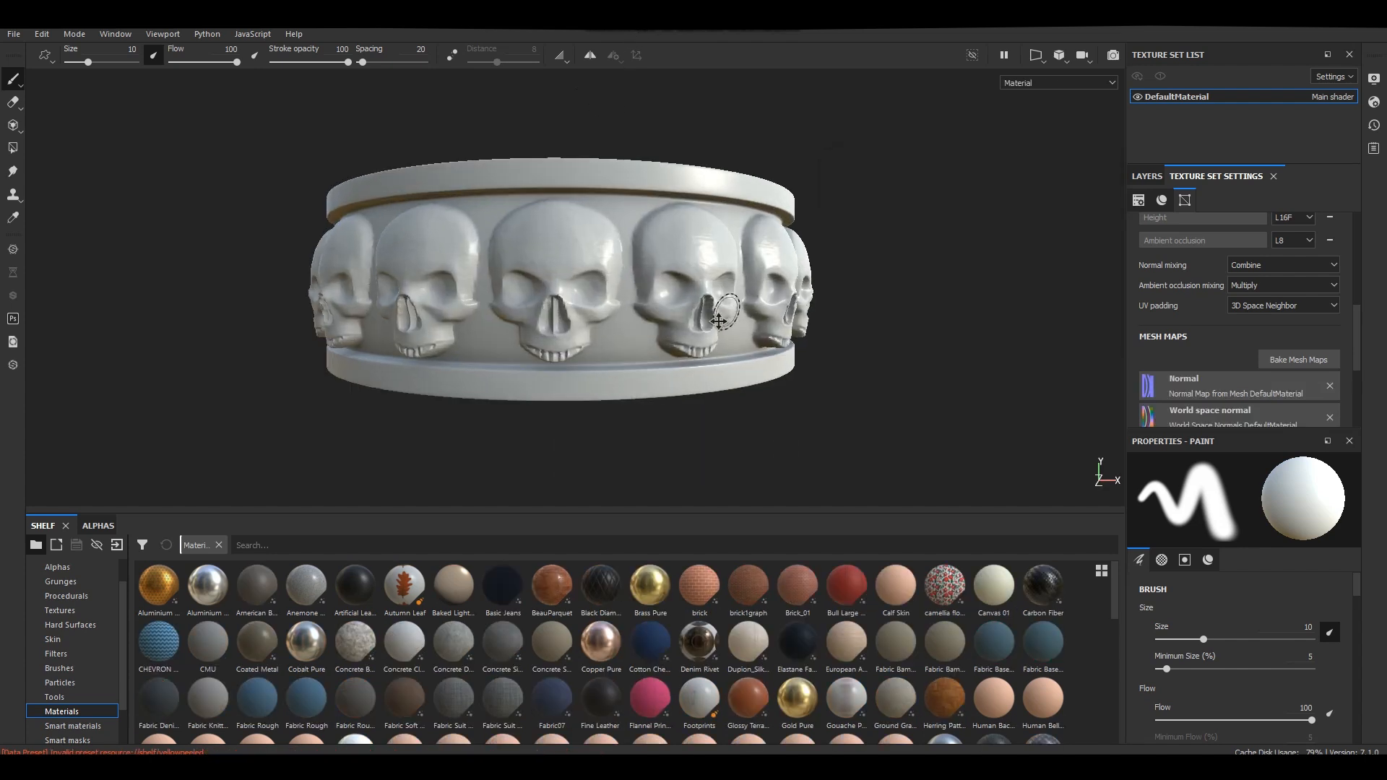
left_click_drag(823, 357, 791, 285, "alt")
Apply the Brass_Old smart material to the ring as a layer group below Layer 1.
left_click(1148, 177)
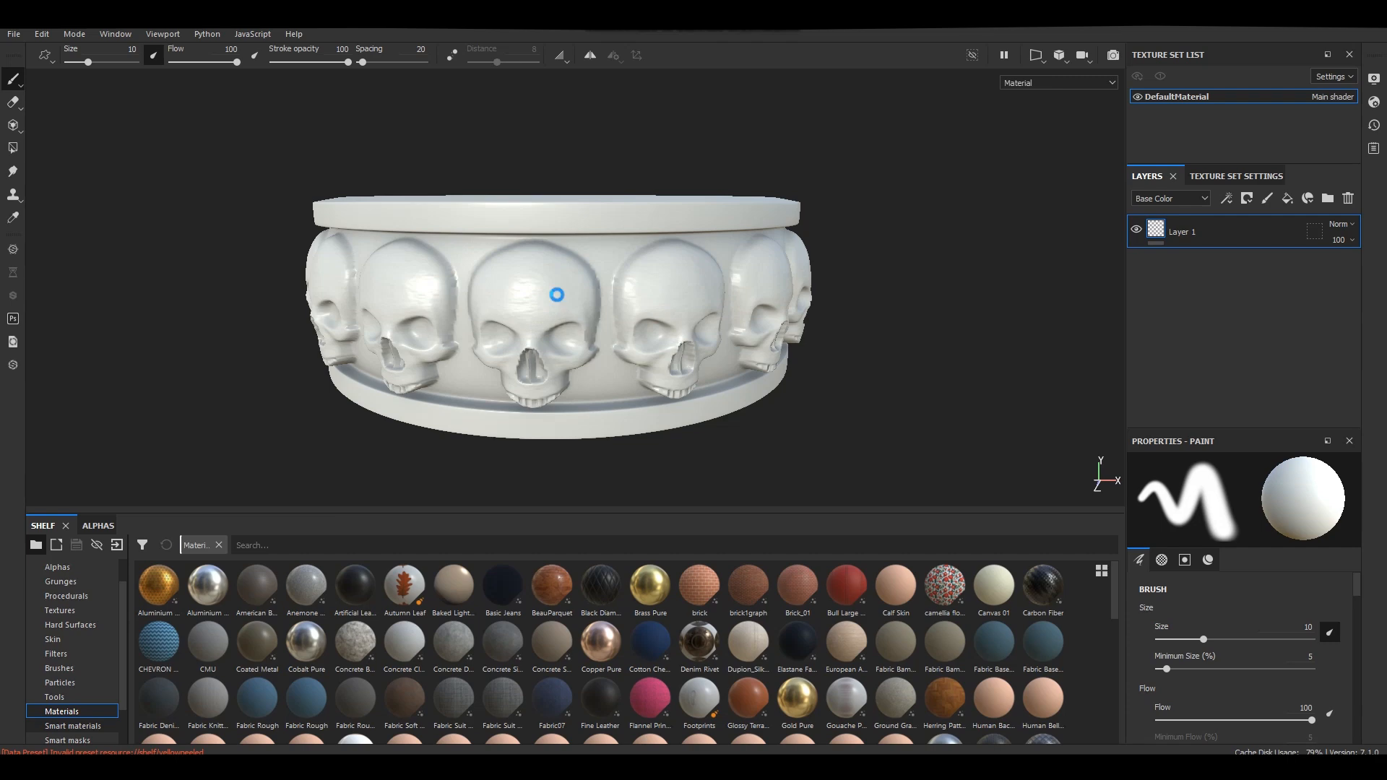
scroll(612, 259, "up", 1)
left_click_drag(600, 586, 1251, 339)
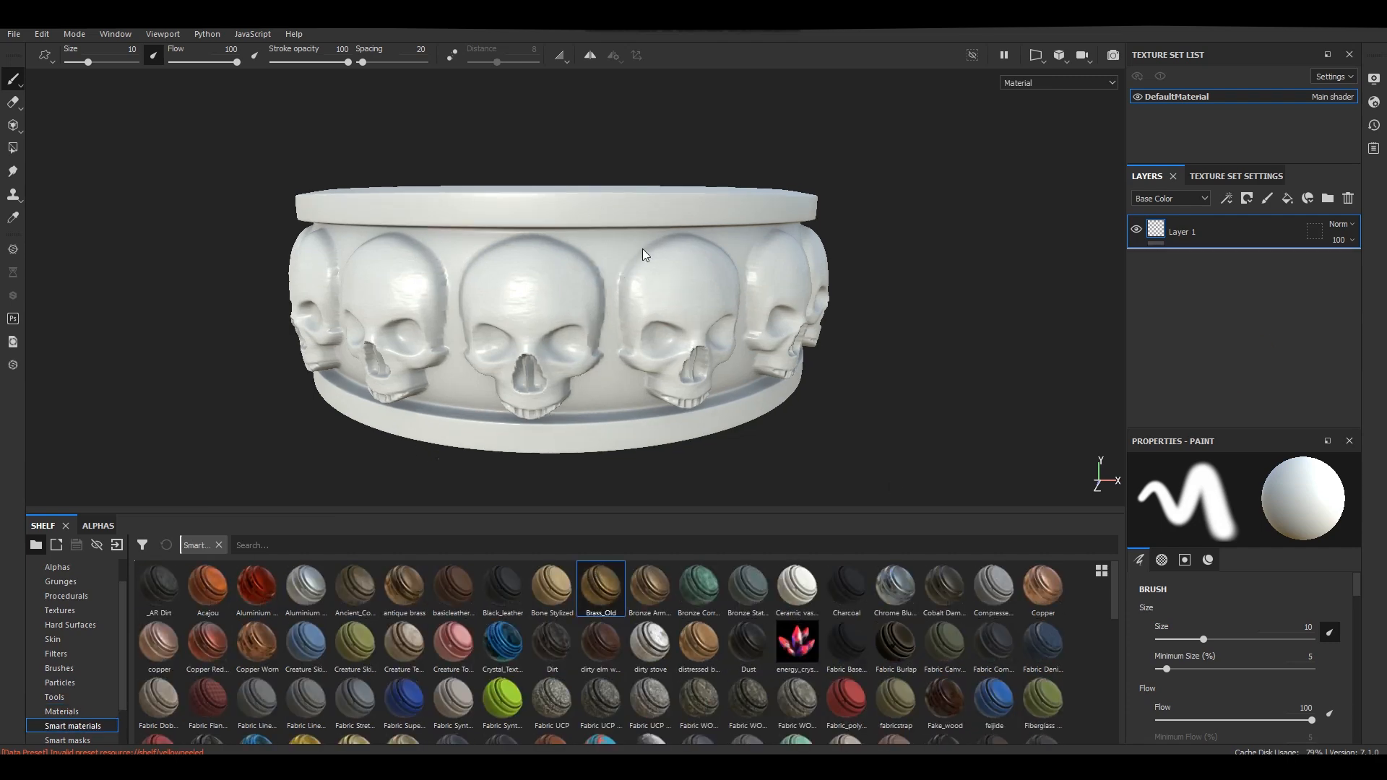
scroll(629, 231, "down", 1)
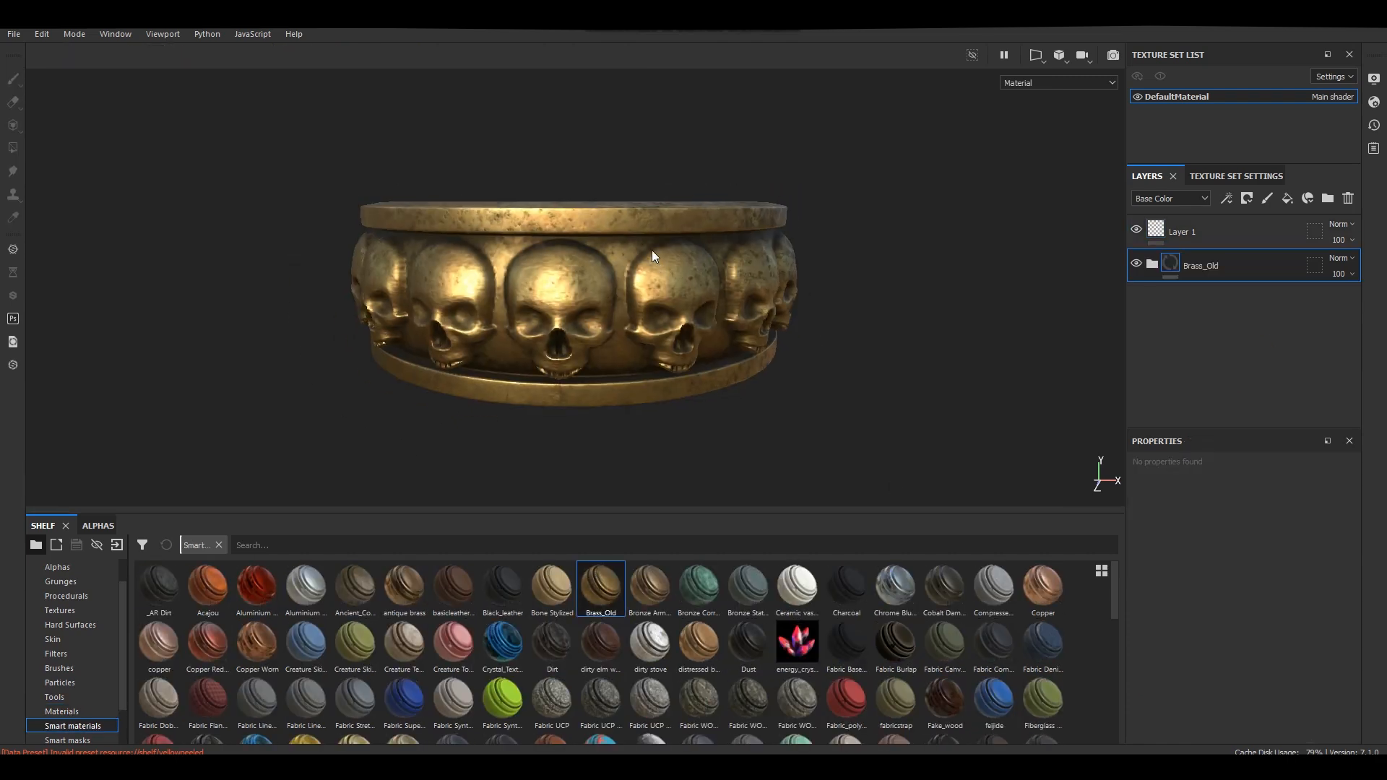
left_click_drag(652, 250, 695, 262, "alt")
scroll(704, 304, "up", 3)
left_click_drag(706, 310, 641, 297, "alt")
left_click_drag(641, 81, 1092, 269, "alt")
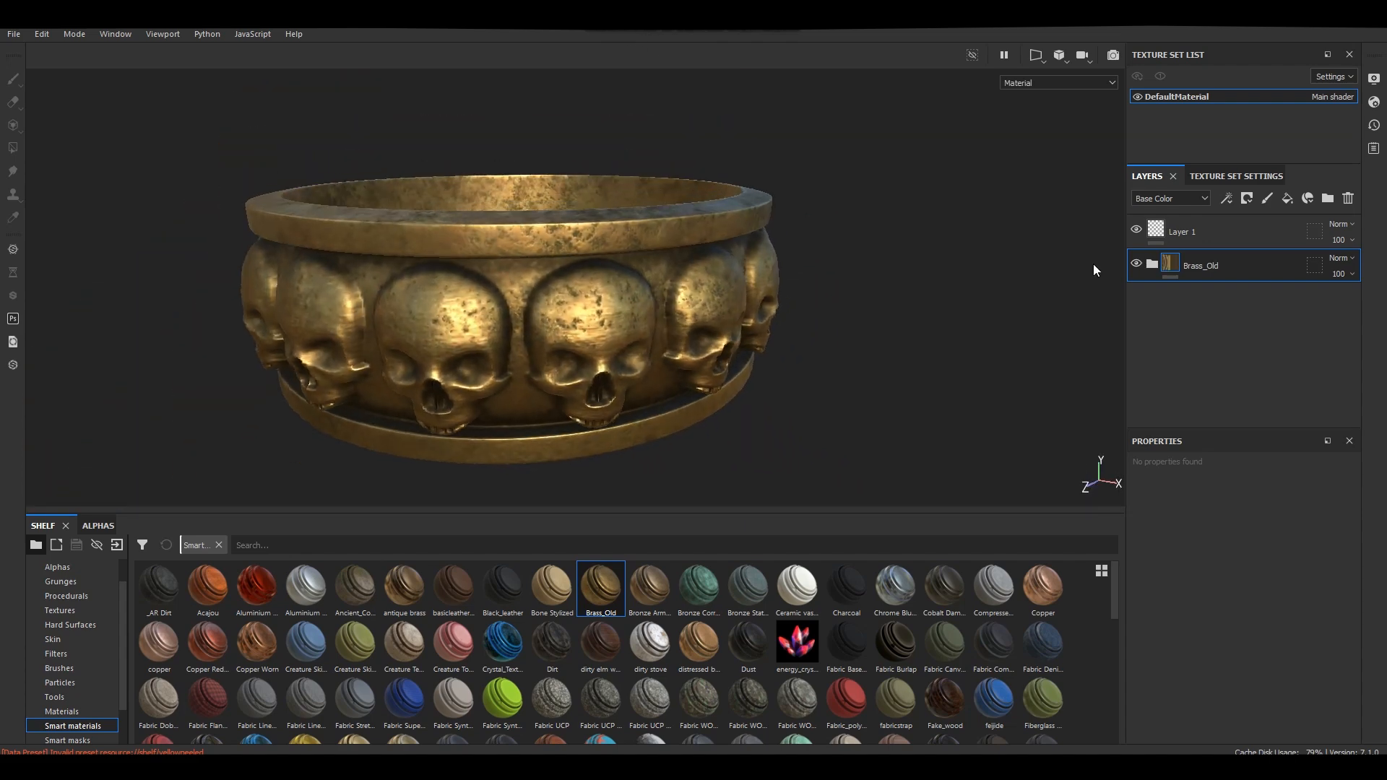
Add the Bone Stylized smart material at the top of the layer stack, expand it, and hide Brass_Old.
left_click_drag(566, 594, 1228, 225)
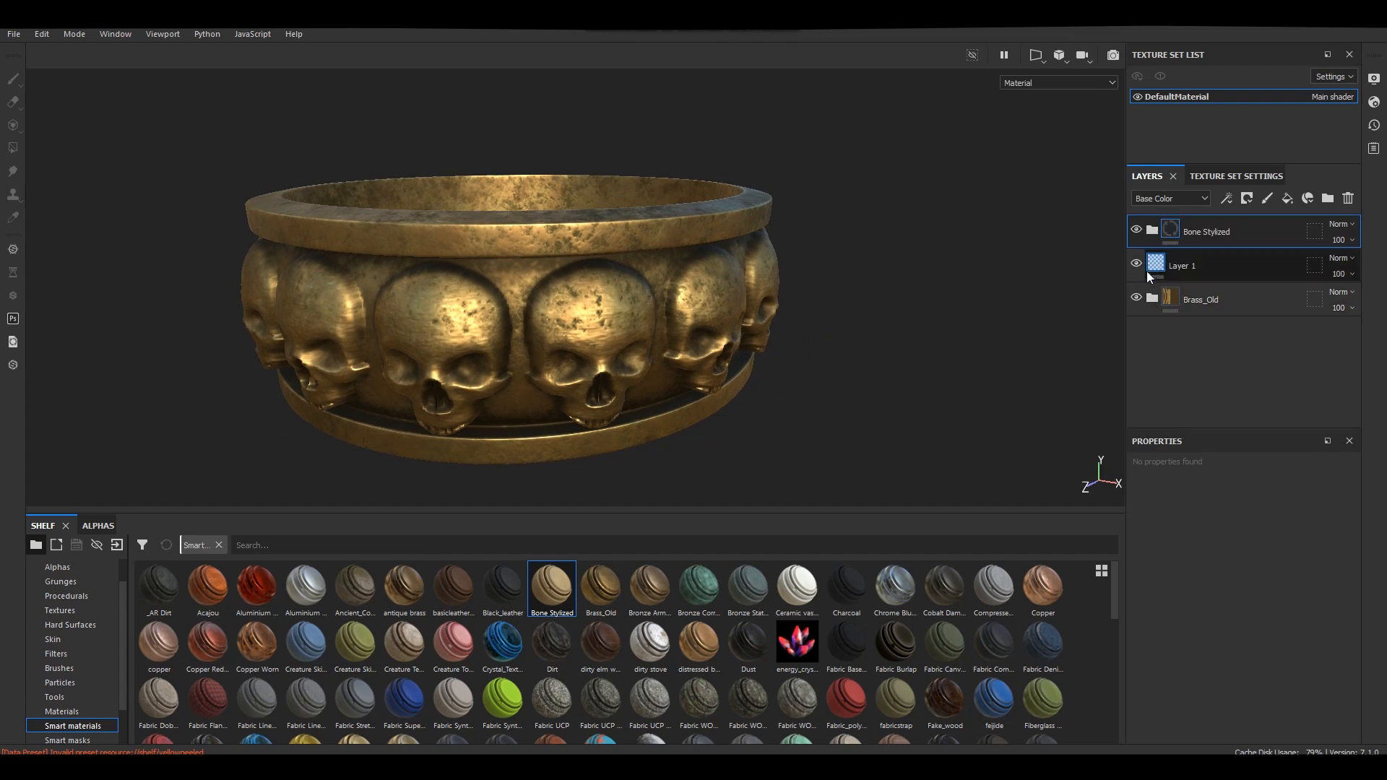
left_click(1136, 299)
left_click(1152, 230)
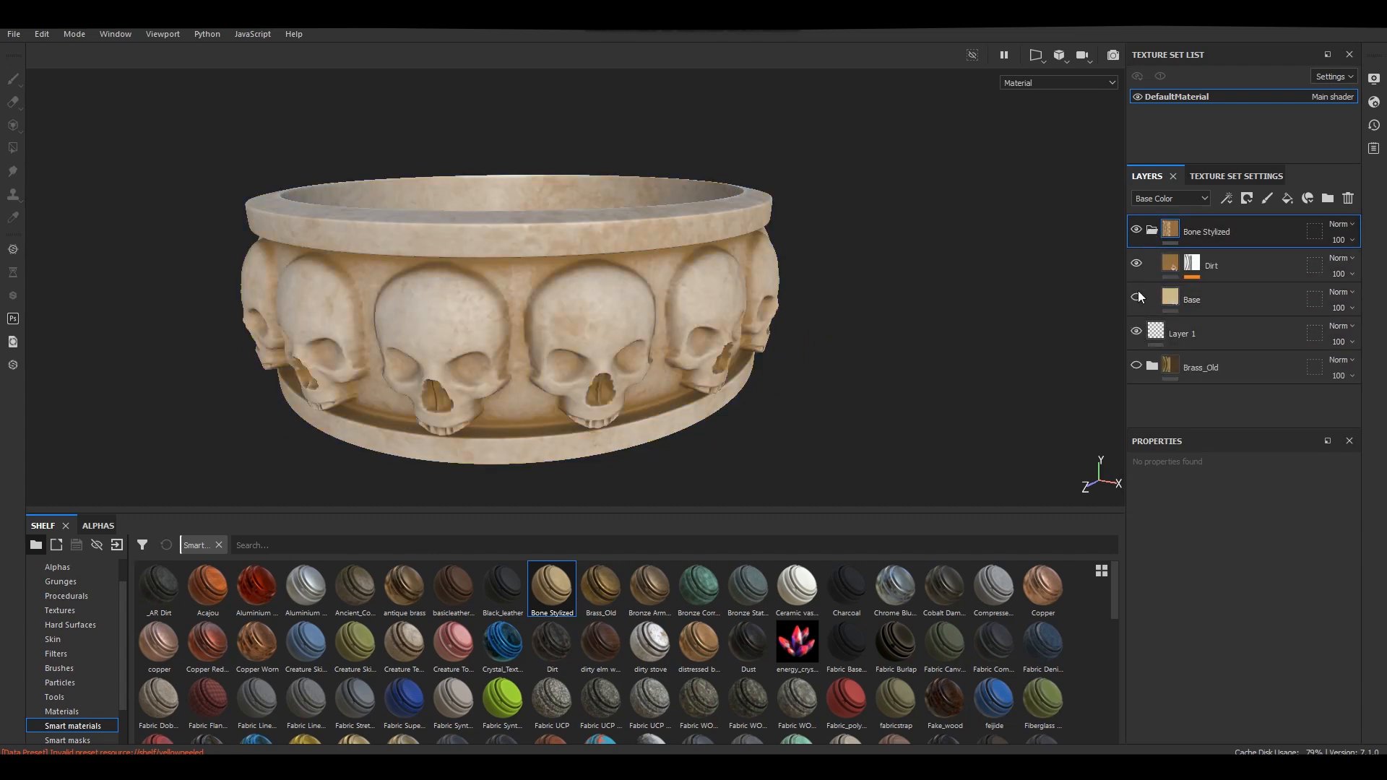
In the Mask Editor on Bone Stylized's Dirt layer, set Global Blur to 0 and Global Balance to 0.77.
left_click(1193, 263)
scroll(938, 271, "down", 2)
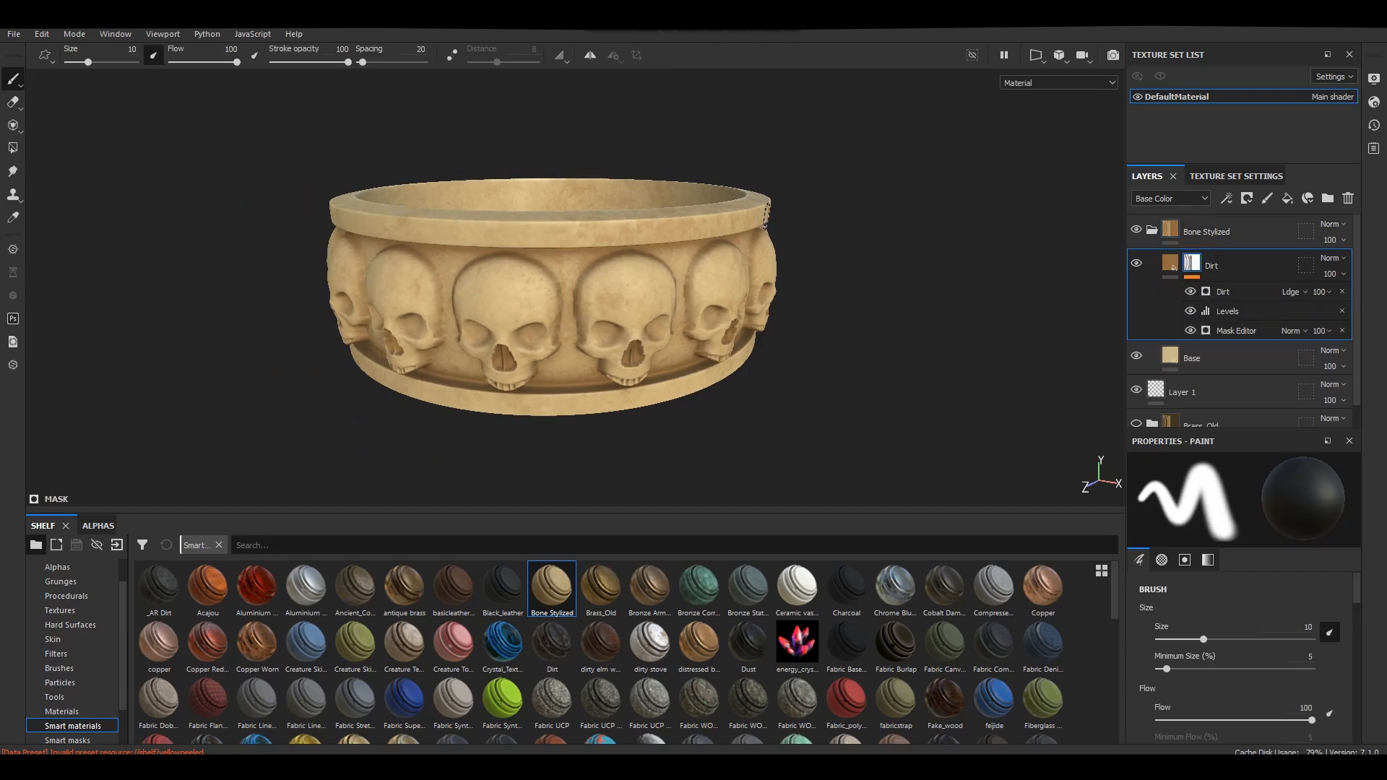
left_click(1172, 358)
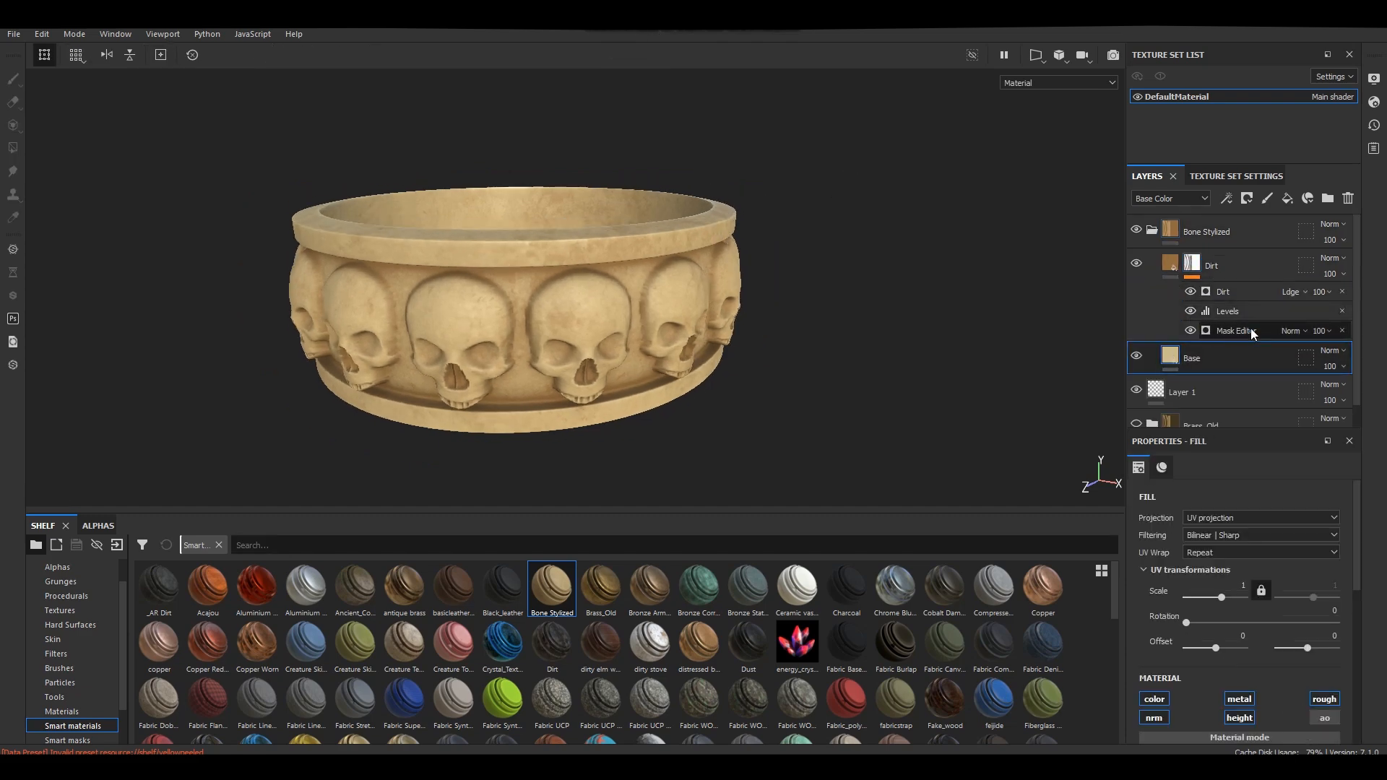
left_click(1137, 358)
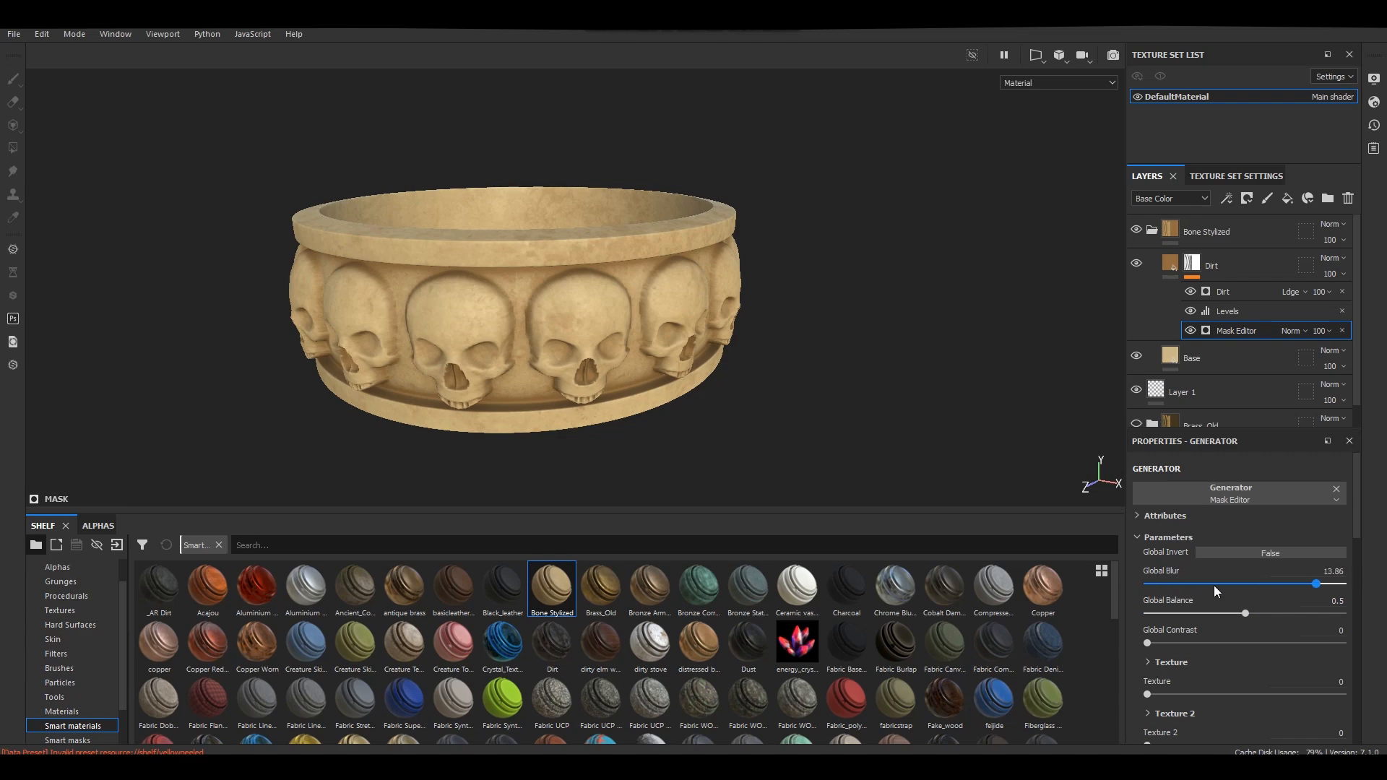
left_click_drag(1237, 613, 1065, 639)
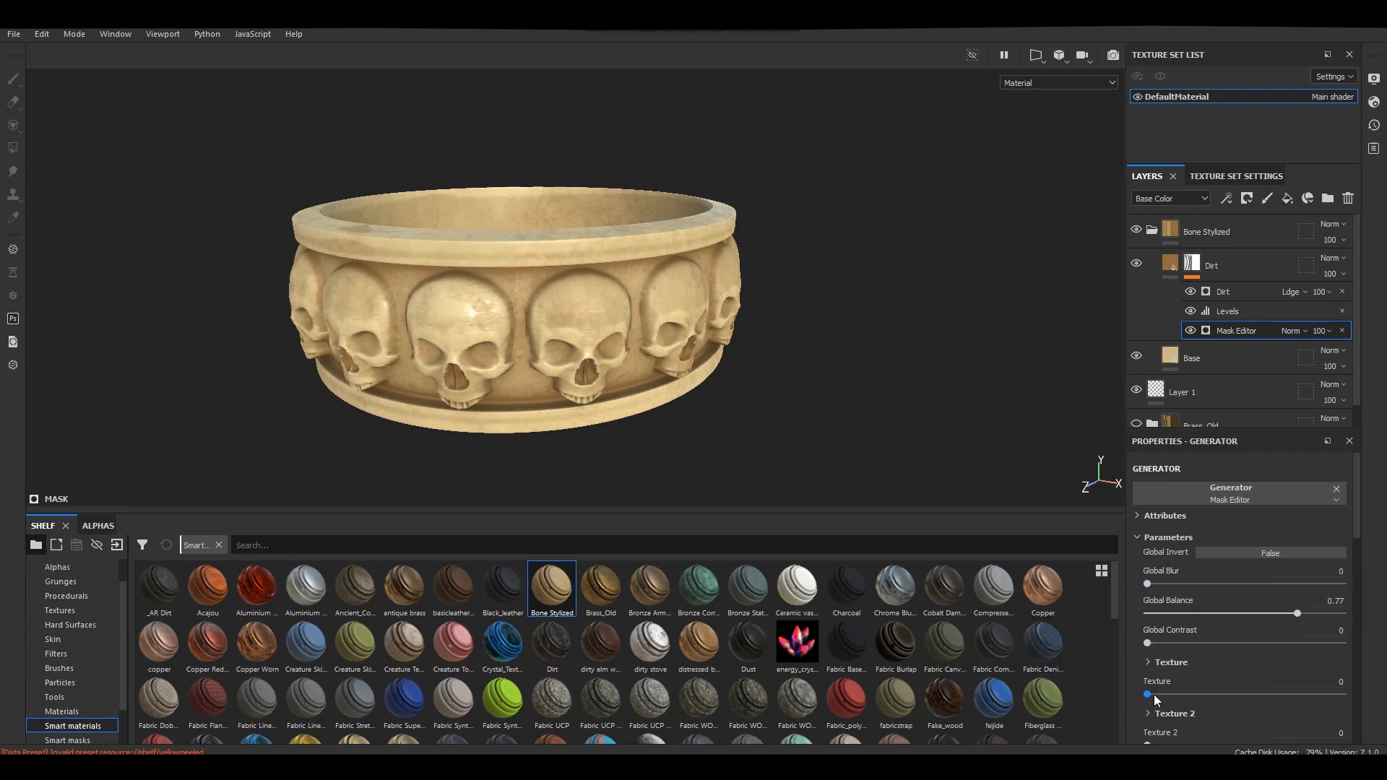
mouse_move(1154, 695)
left_mouse_down()
mouse_move(1244, 696)
mouse_move(1143, 701)
left_mouse_up()
scroll(646, 390, "down", 1)
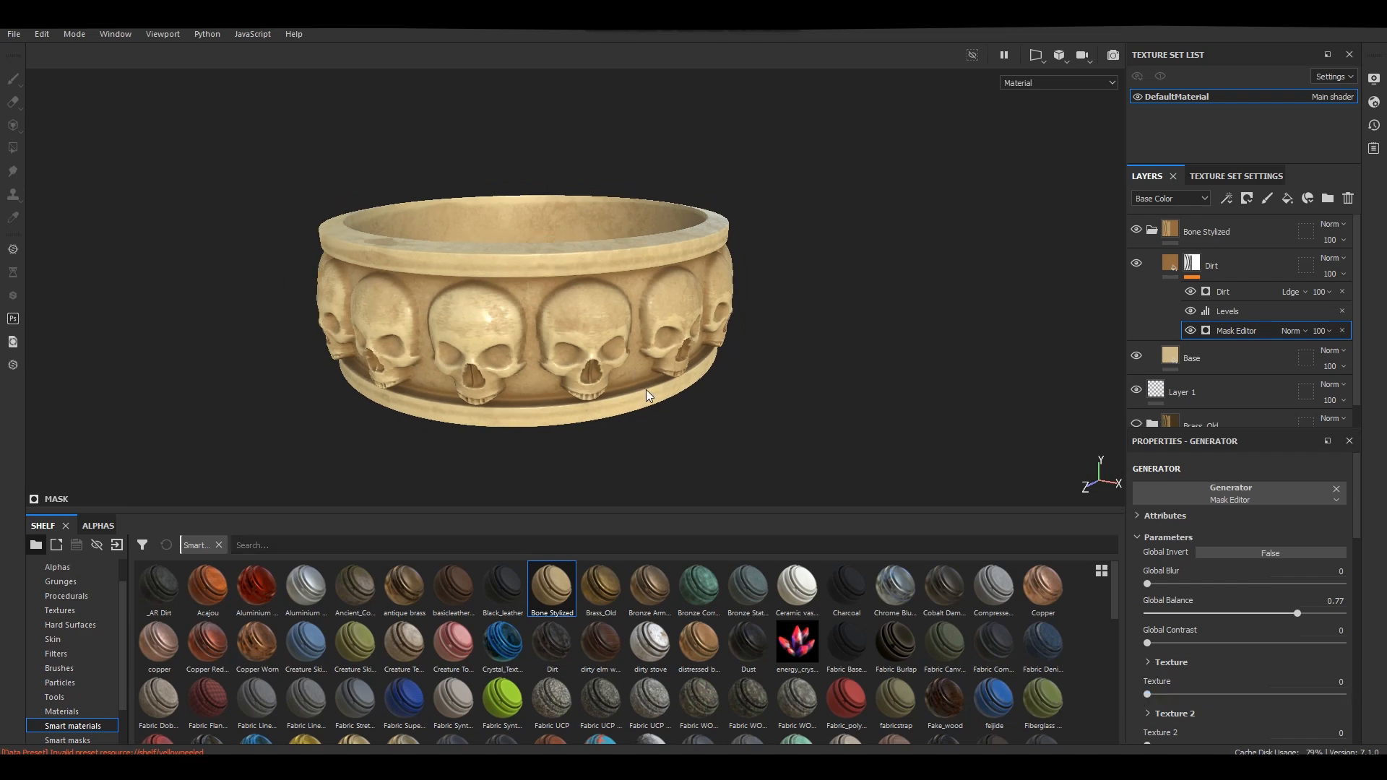
left_click_drag(647, 390, 652, 337, "alt")
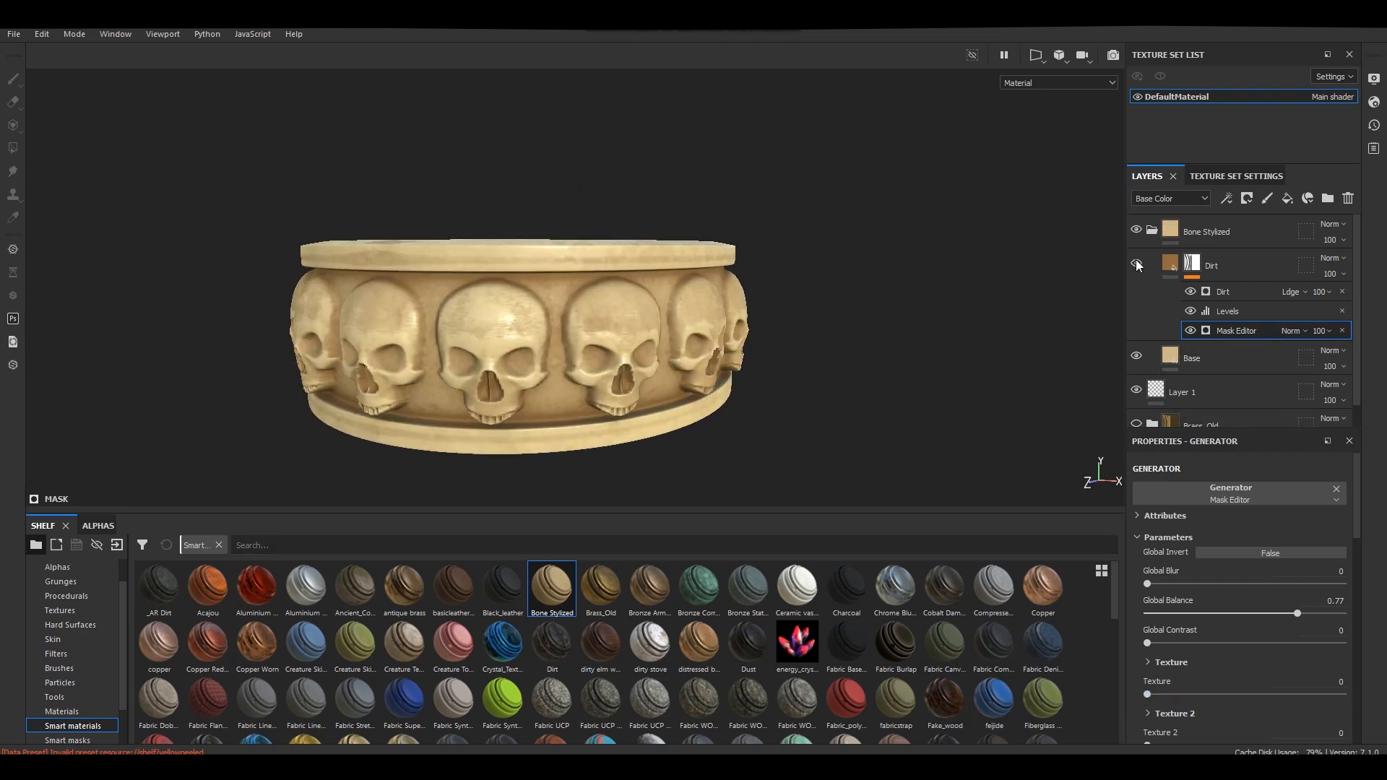
Hide Bone Stylized's Base layer, set the group's blend mode to Multiply, and make Brass_Old visible again.
left_click(1152, 228)
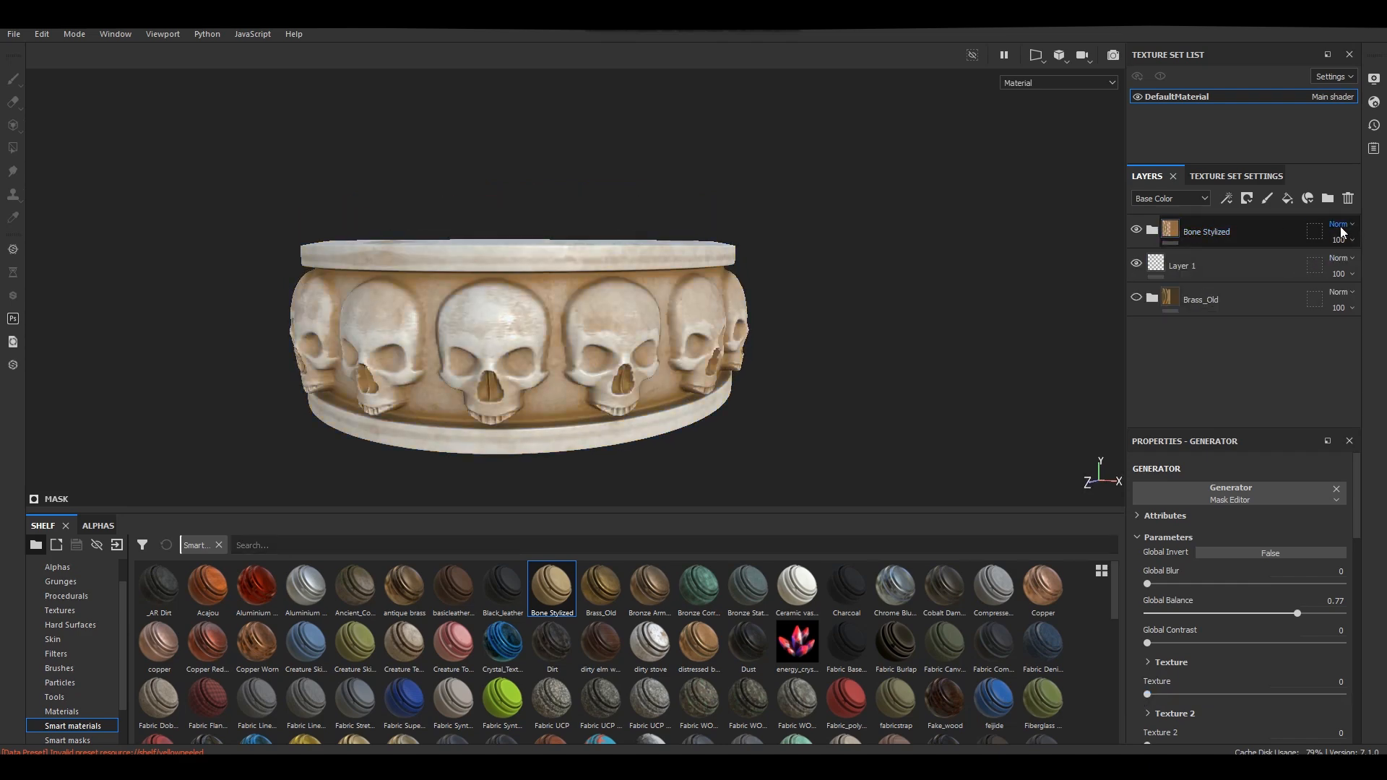
left_click(1331, 224)
left_click(1312, 281)
left_click(1135, 298)
left_click(1135, 300)
mouse_move(780, 298)
left_mouse_down("alt")
mouse_move(812, 269)
mouse_move(789, 293)
left_mouse_up("alt")
left_click(1138, 295)
left_click(1137, 298)
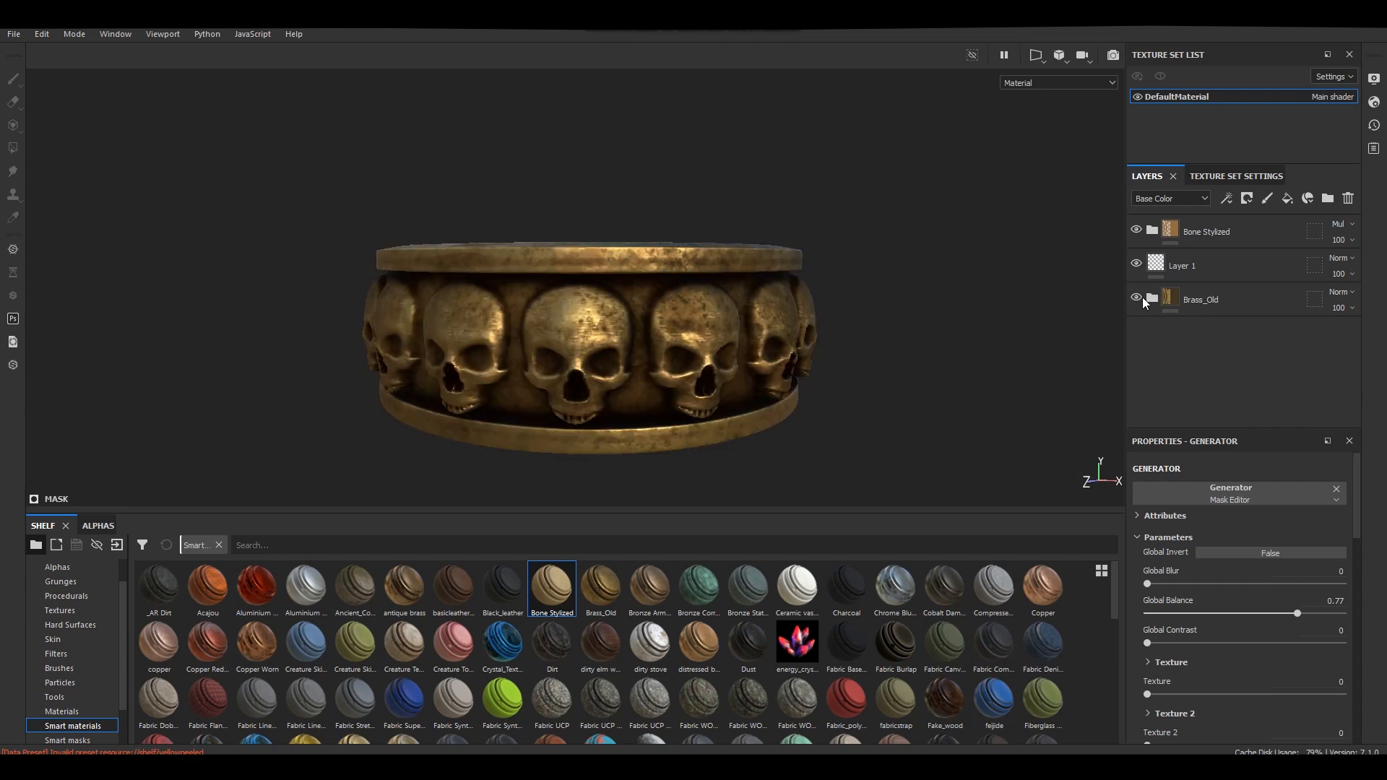
Expand Brass_Old and switch its sublayers and the group off and on to examine what each contributes to the ring.
left_click(1153, 299)
scroll(1151, 390, "down", 2)
left_click(1135, 399)
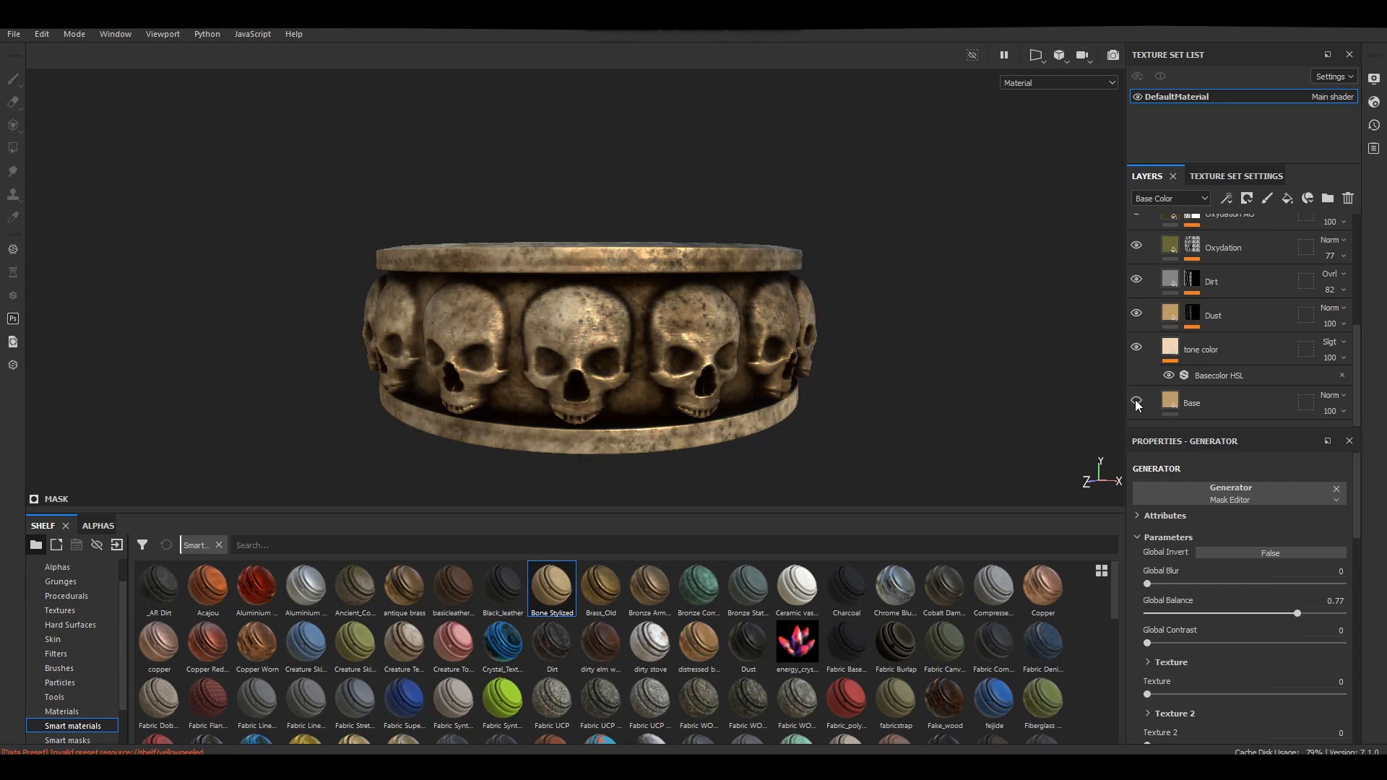
left_click(1135, 400)
left_click(1136, 348)
left_click(1135, 348)
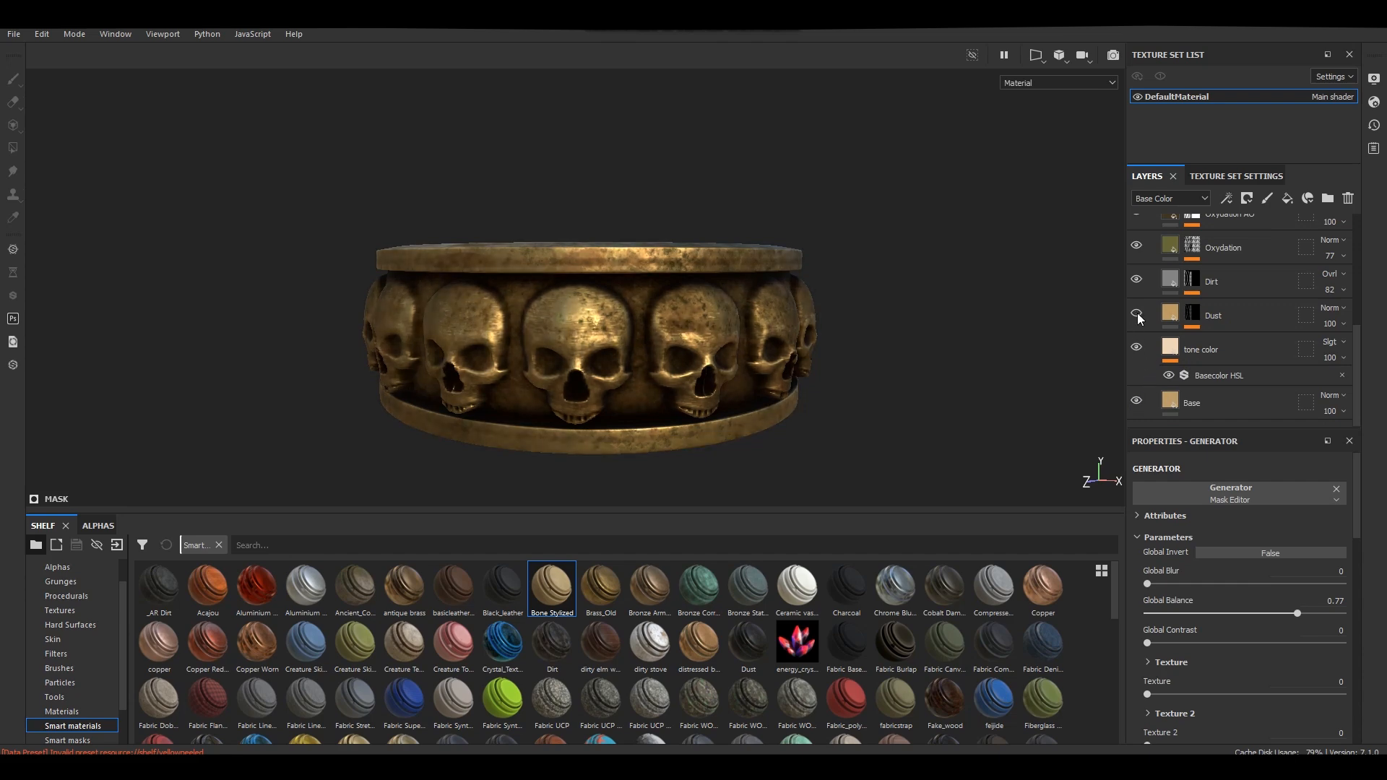
left_click(1137, 281)
left_click(1137, 282)
scroll(1149, 304, "up", 3)
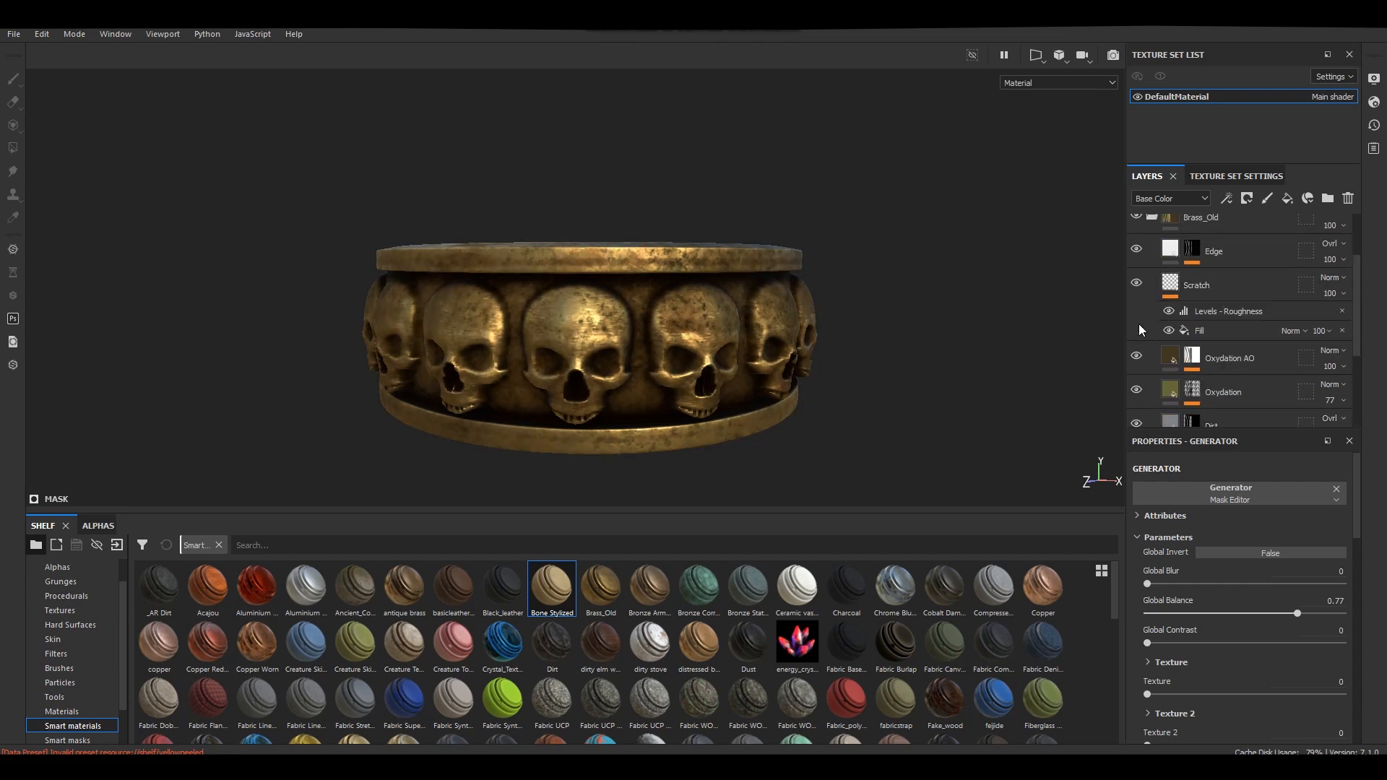
left_click(1136, 332)
left_click(1137, 332)
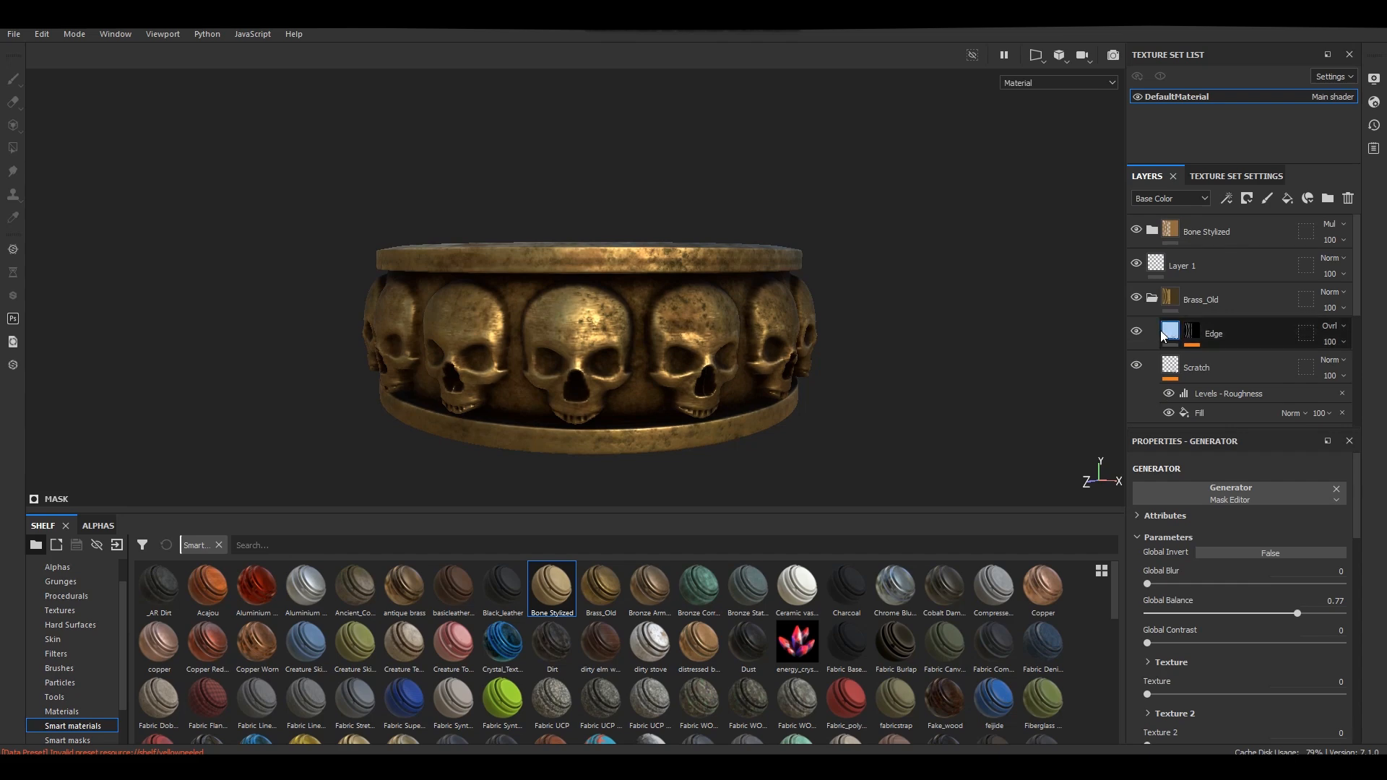
left_click(1138, 297)
left_click(1137, 297)
Move Bone Stylized below Layer 1 and add the Gold Pure material between Bone Stylized and Brass_Old.
left_click(1152, 296)
left_click_drag(1205, 231, 1228, 272)
left_click(62, 712)
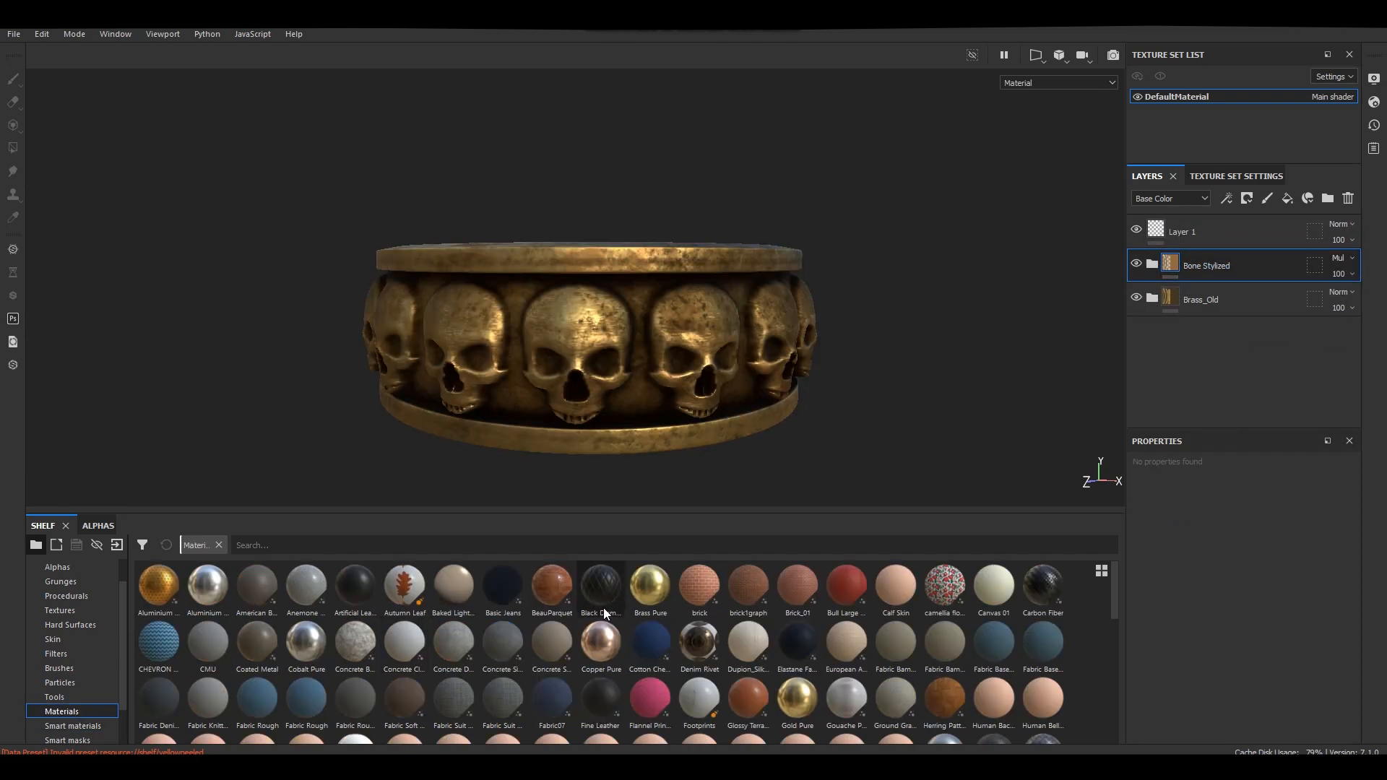
left_click_drag(798, 699, 713, 357)
scroll(90, 703, "down", 1)
left_click(75, 684)
left_click_drag(1187, 233, 1189, 312)
Apply the Edges Strong smart mask to the Gold Pure layer.
left_click(85, 713)
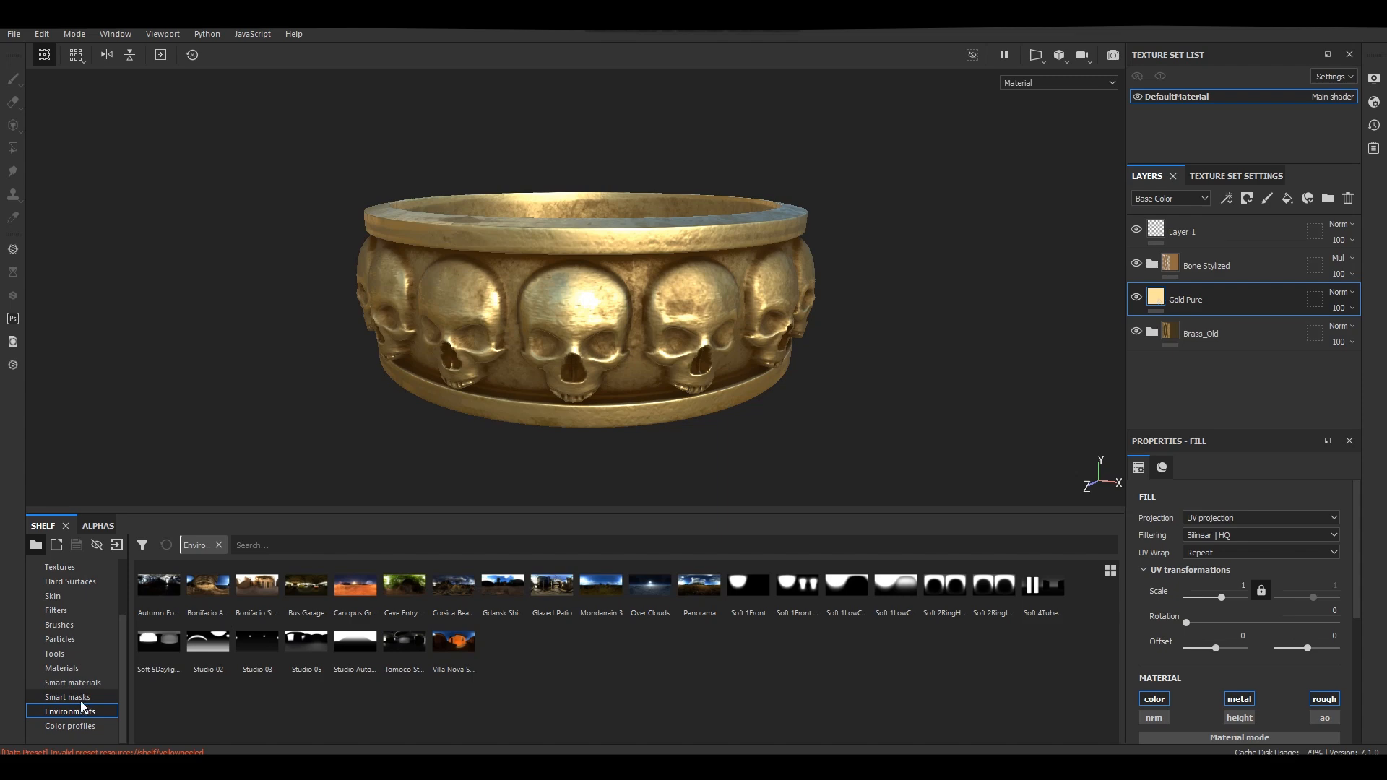
left_click(85, 698)
left_click_drag(798, 645, 1247, 293)
left_click_drag(679, 330, 1042, 318, "alt")
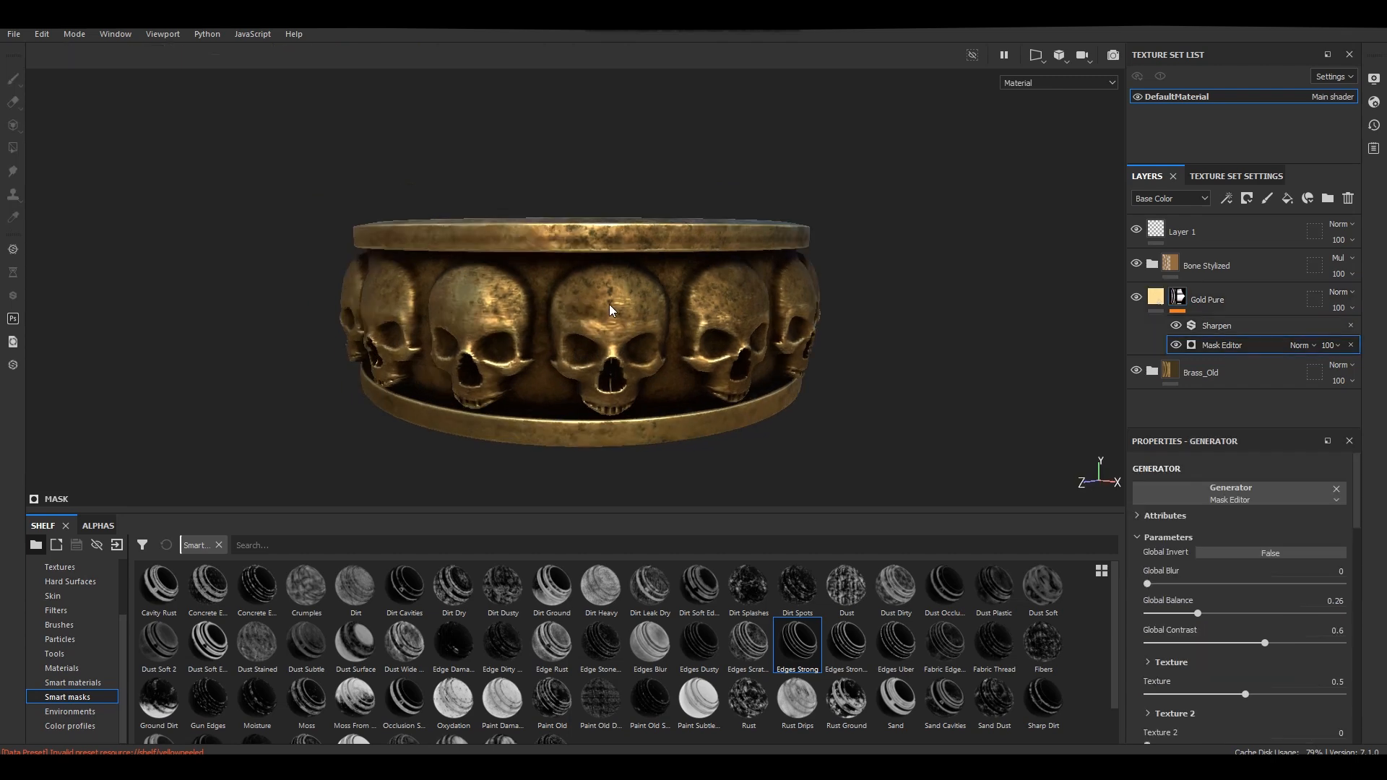
In the Gold Pure Mask Editor, set Global Blur to 0 and Global Balance to 0.32, keeping Global Contrast at 0.6 and Texture at 0.5.
left_click_drag(609, 305, 608, 331, "alt")
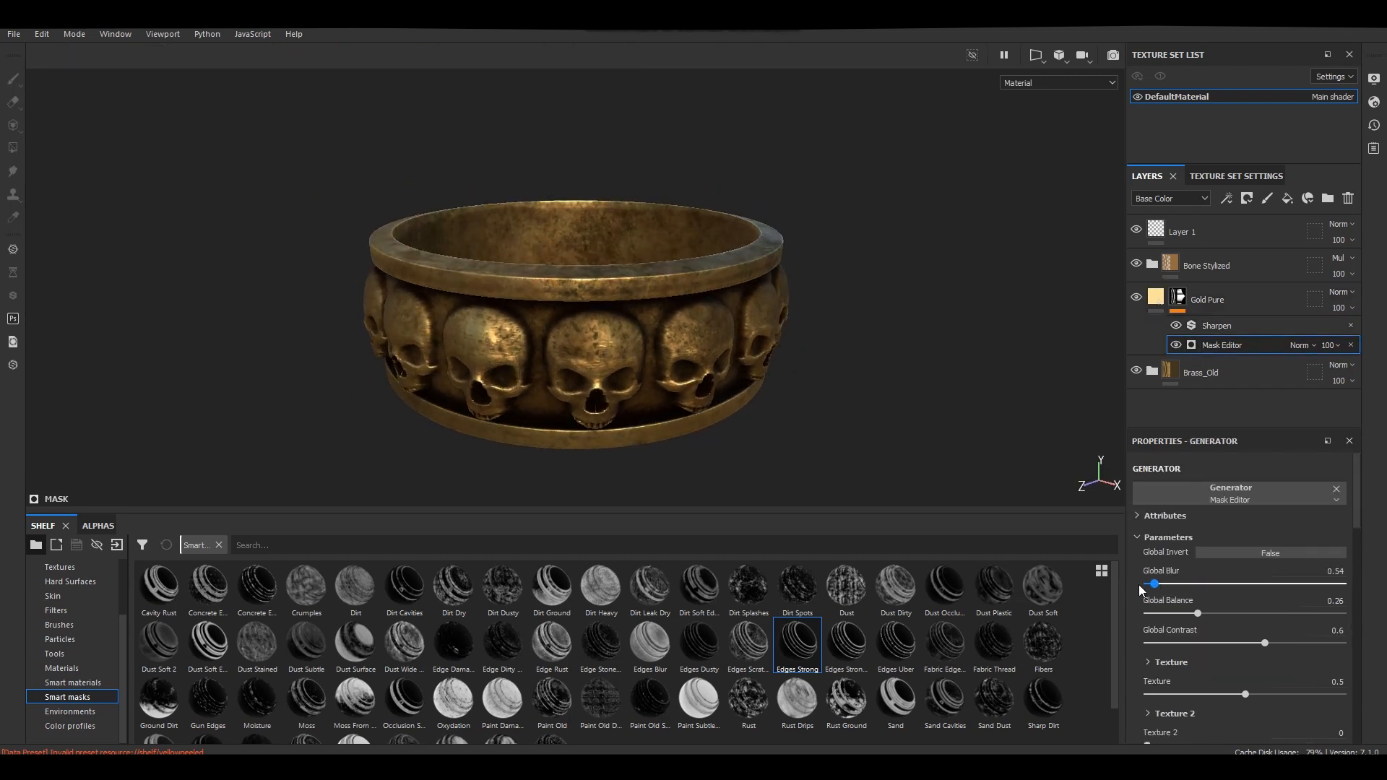
left_click_drag(1139, 586, 1169, 652)
scroll(649, 387, "up", 2)
left_click_drag(650, 403, 668, 379, "alt")
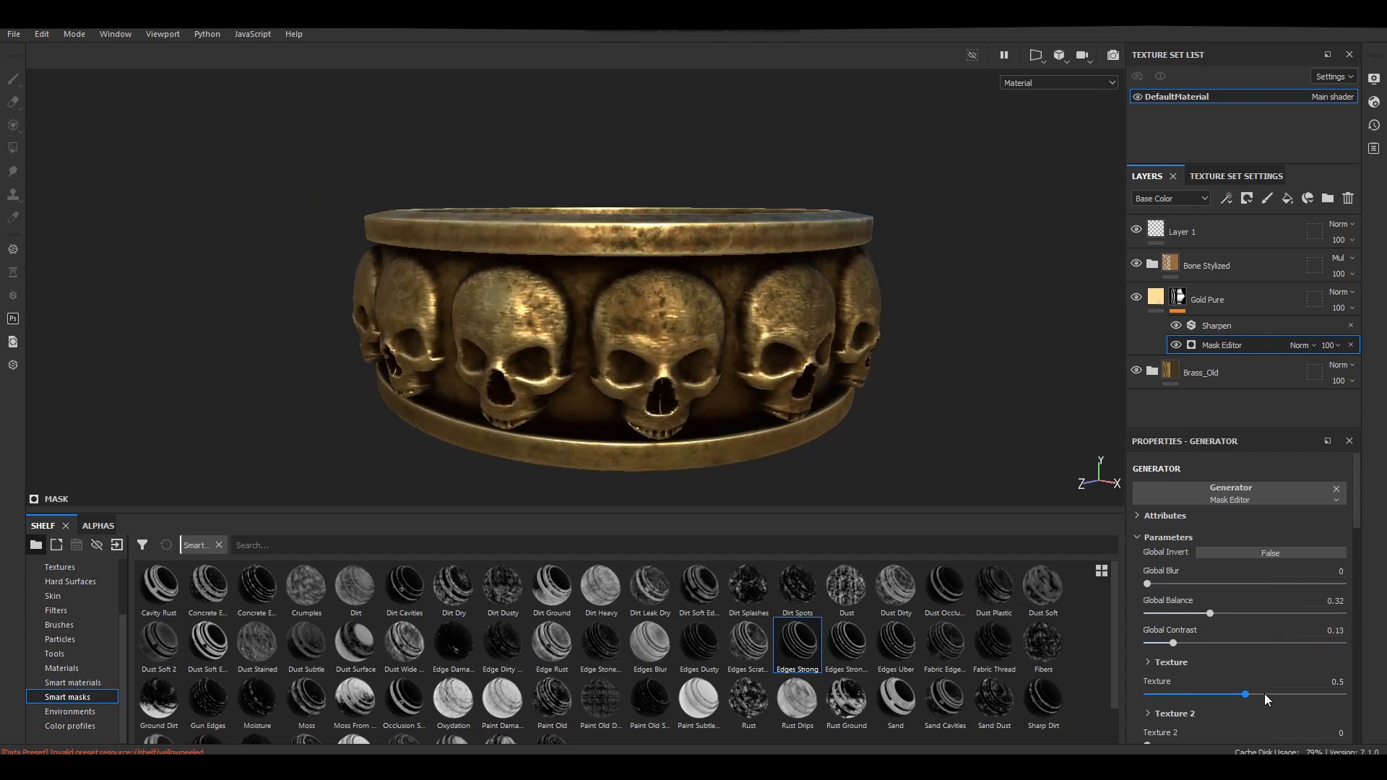
mouse_move(1247, 694)
left_mouse_down()
mouse_move(1197, 691)
mouse_move(1270, 688)
mouse_move(1229, 687)
left_mouse_up()
mouse_move(885, 341)
left_mouse_down("alt")
mouse_move(870, 334)
mouse_move(888, 329)
left_mouse_up("alt")
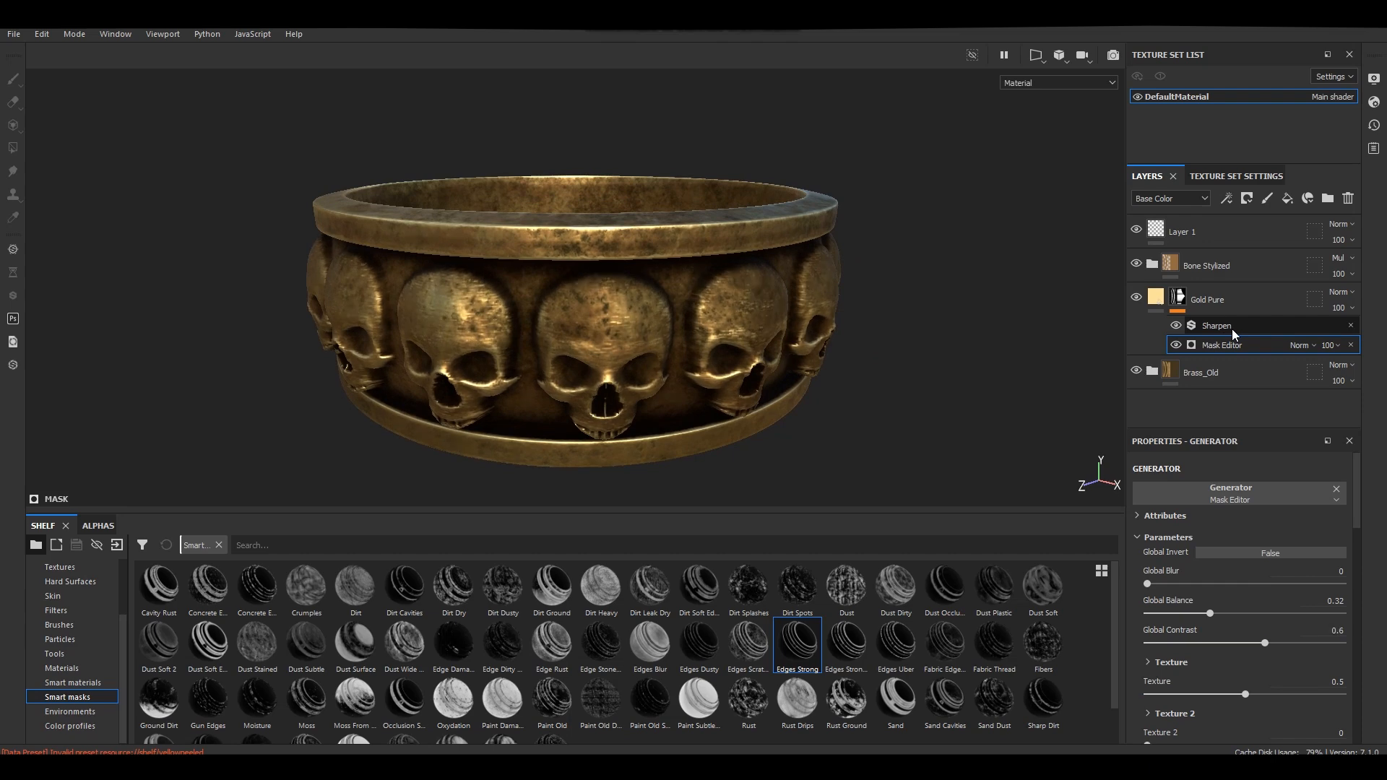
Set the Sharpen Intensity of the Gold Pure mask's Sharpen filter to 0.81.
left_click(1233, 325)
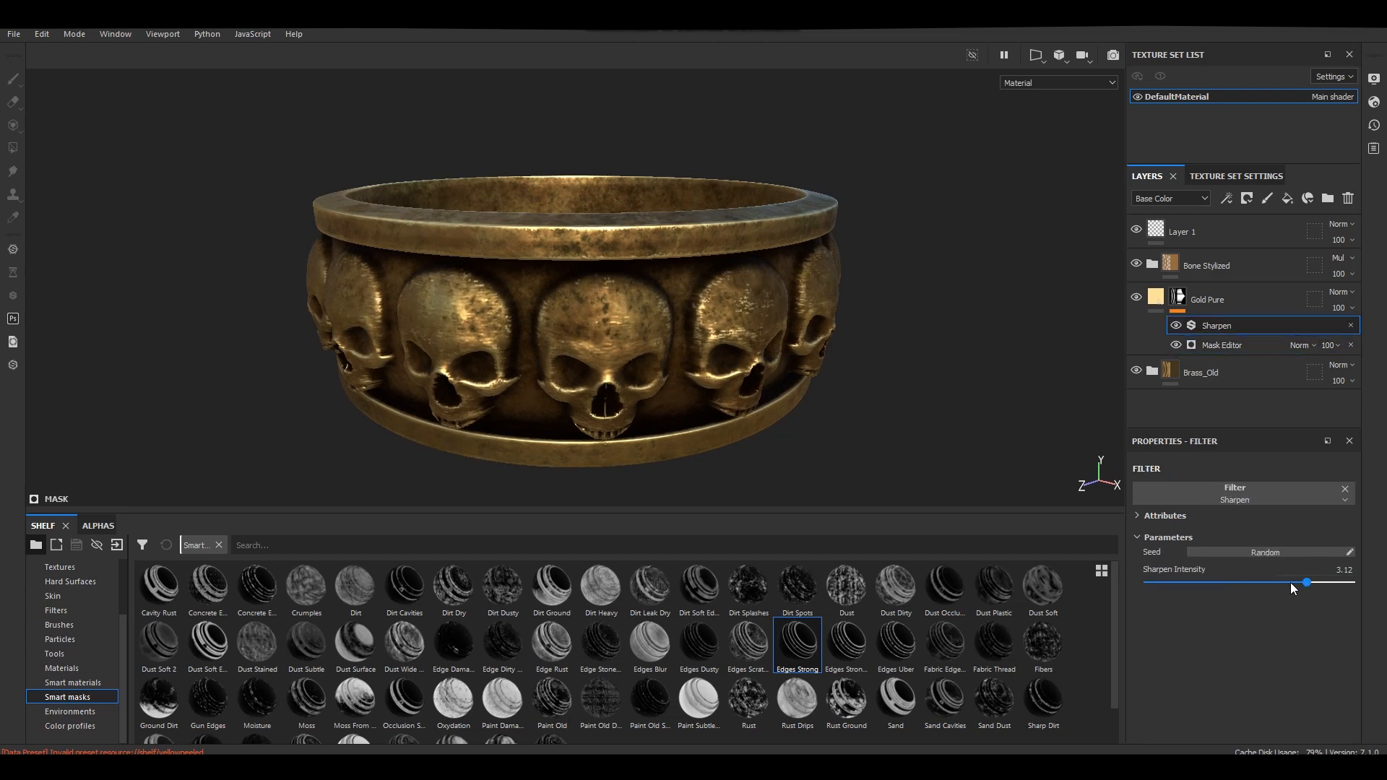
scroll(744, 321, "down", 2)
mouse_move(744, 322)
left_mouse_down("alt")
mouse_move(730, 289)
mouse_move(708, 314)
mouse_move(523, 361)
mouse_move(762, 325)
mouse_move(736, 334)
left_mouse_up("alt")
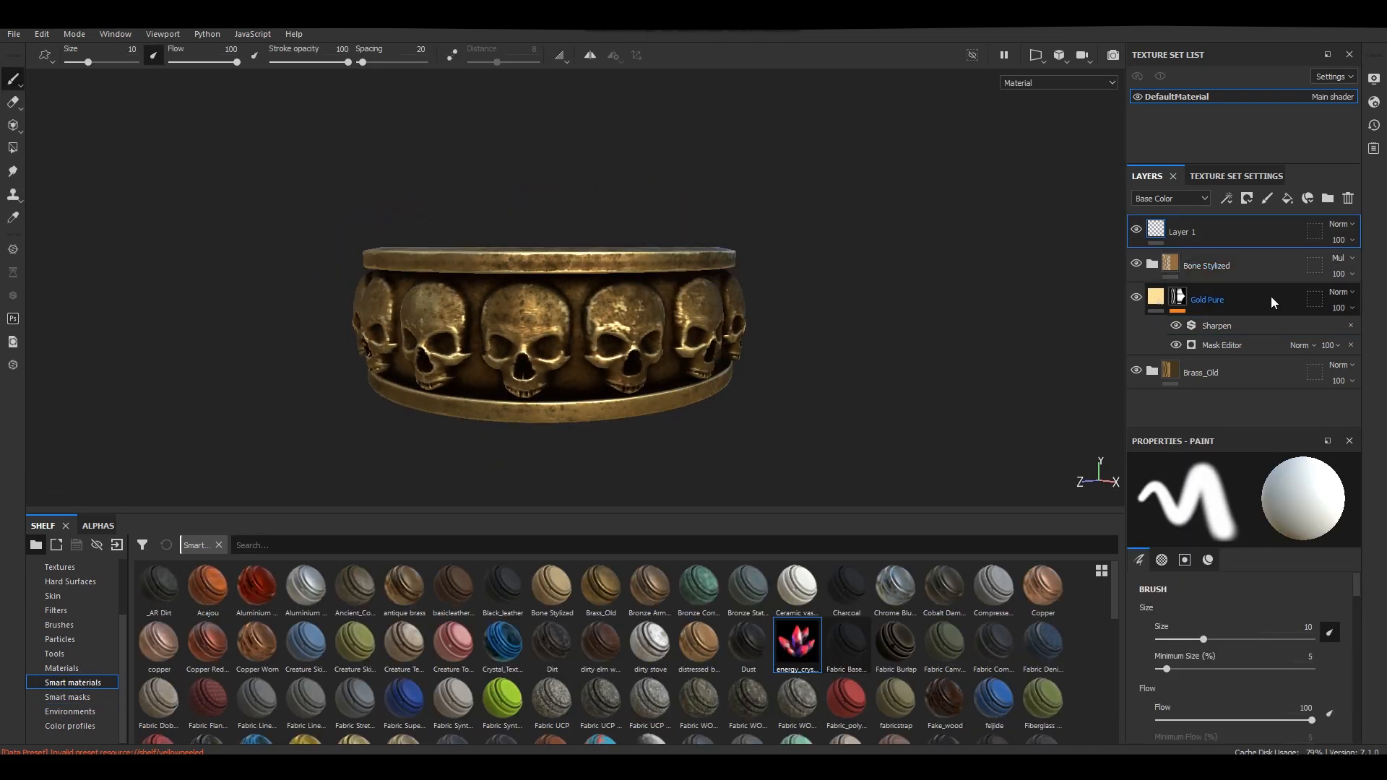
Add the distressed bronze smart material at the top of the layer stack and expand its group.
left_click(1270, 300)
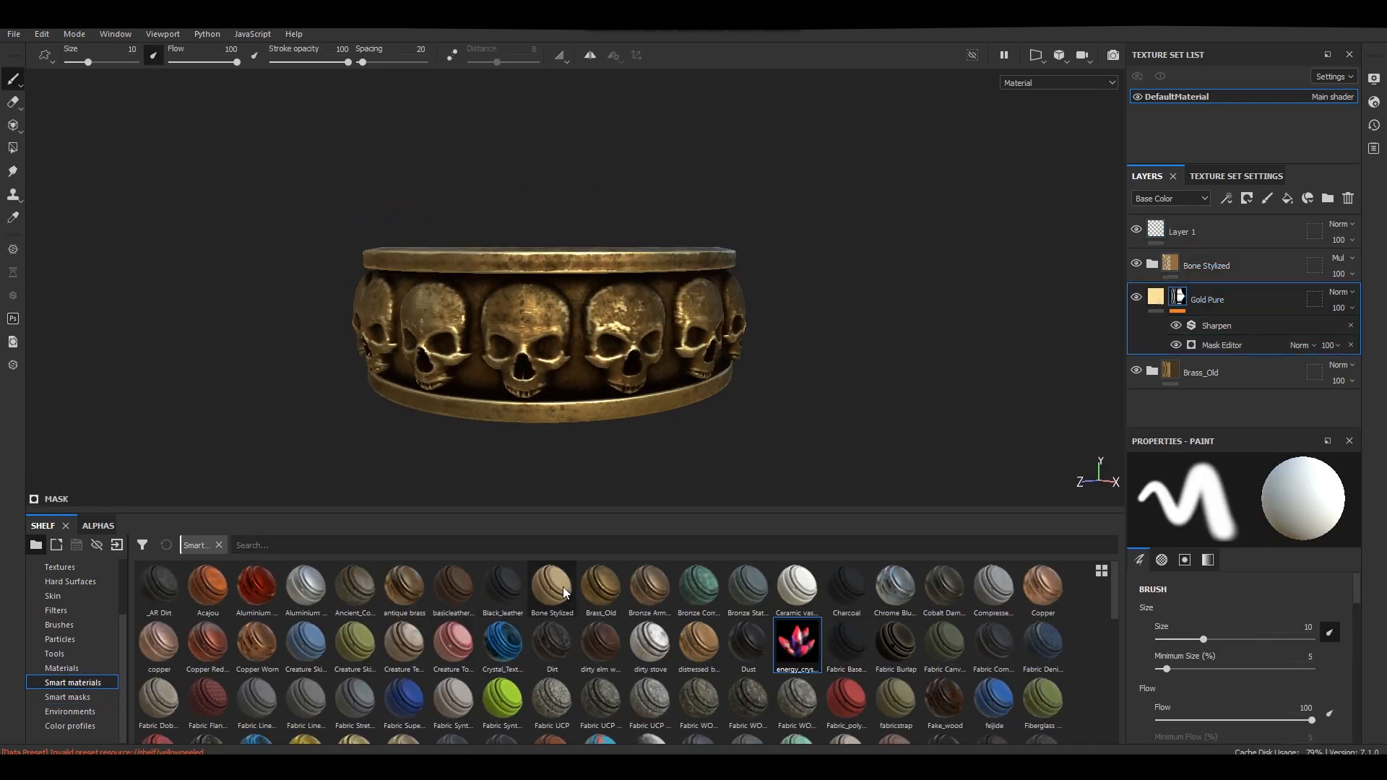
mouse_move(652, 597)
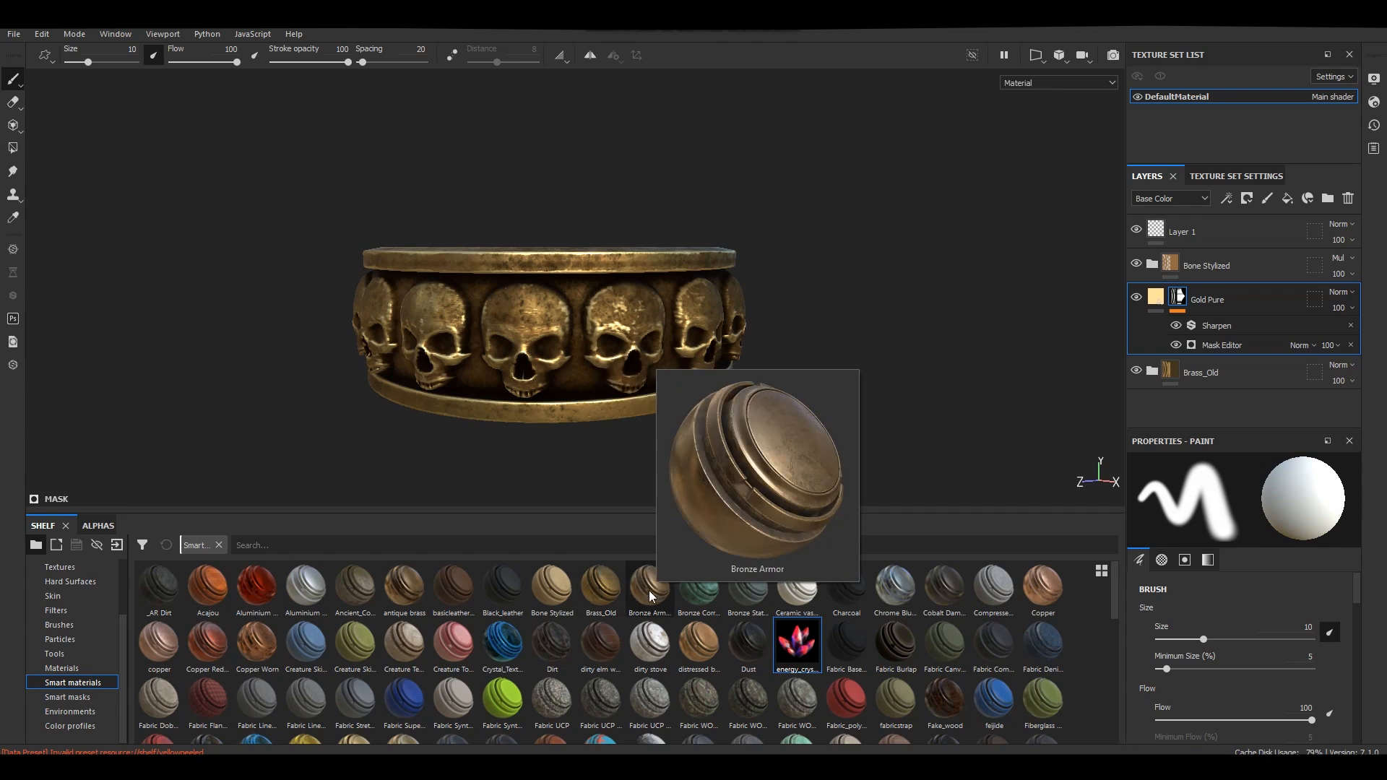
left_click_drag(707, 648, 1197, 224)
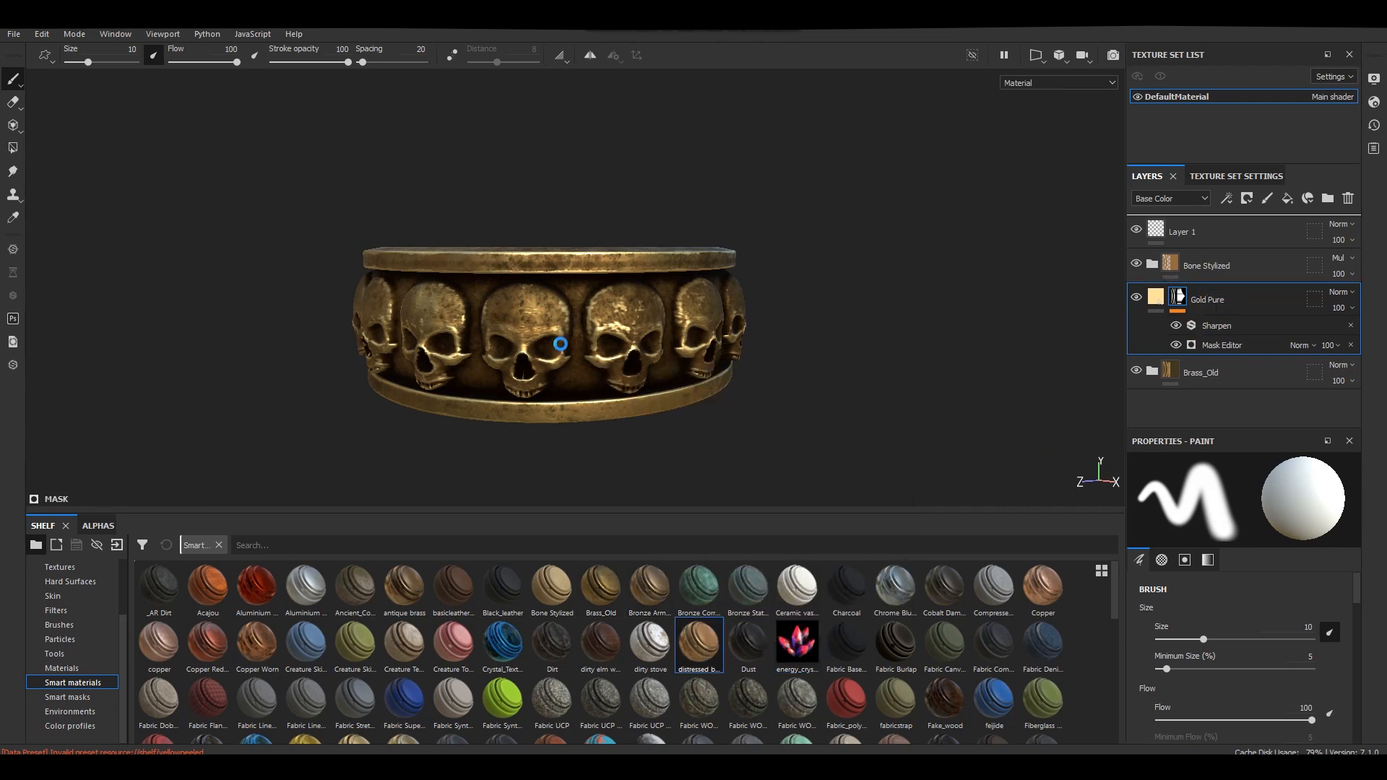
left_click(1152, 230)
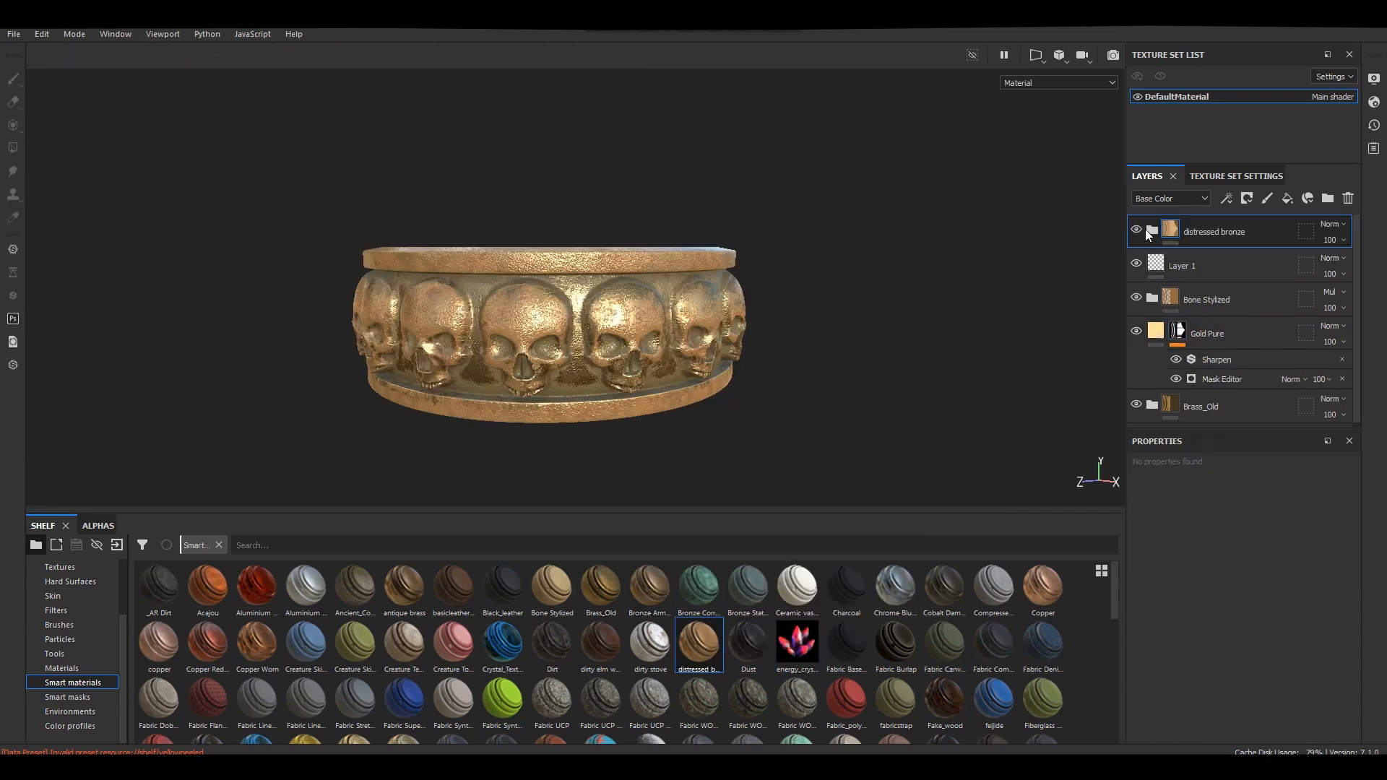
Hide the Base Metal, Dirt, Surface Details and Sharpen layers inside the distressed bronze group.
scroll(1138, 318, "down", 4)
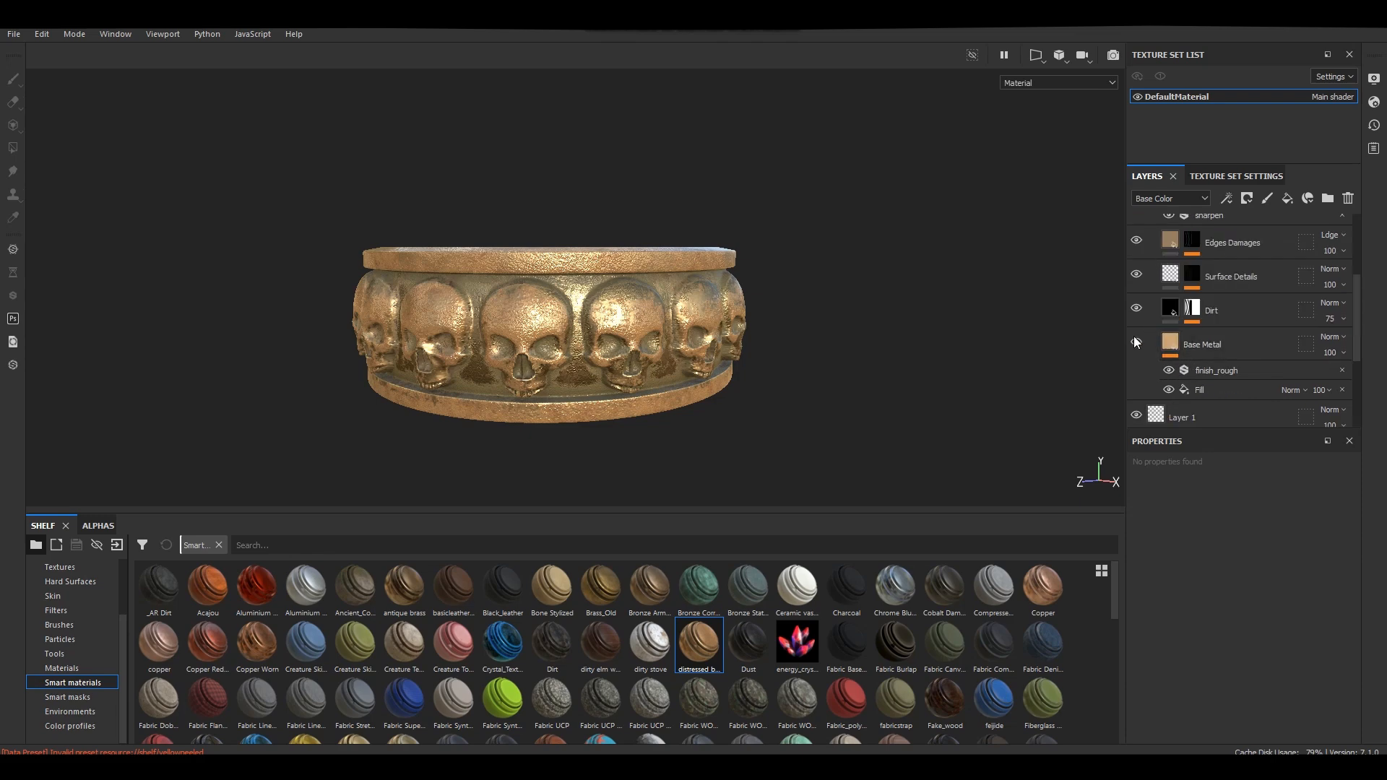
left_click(1136, 344)
left_click(1138, 309)
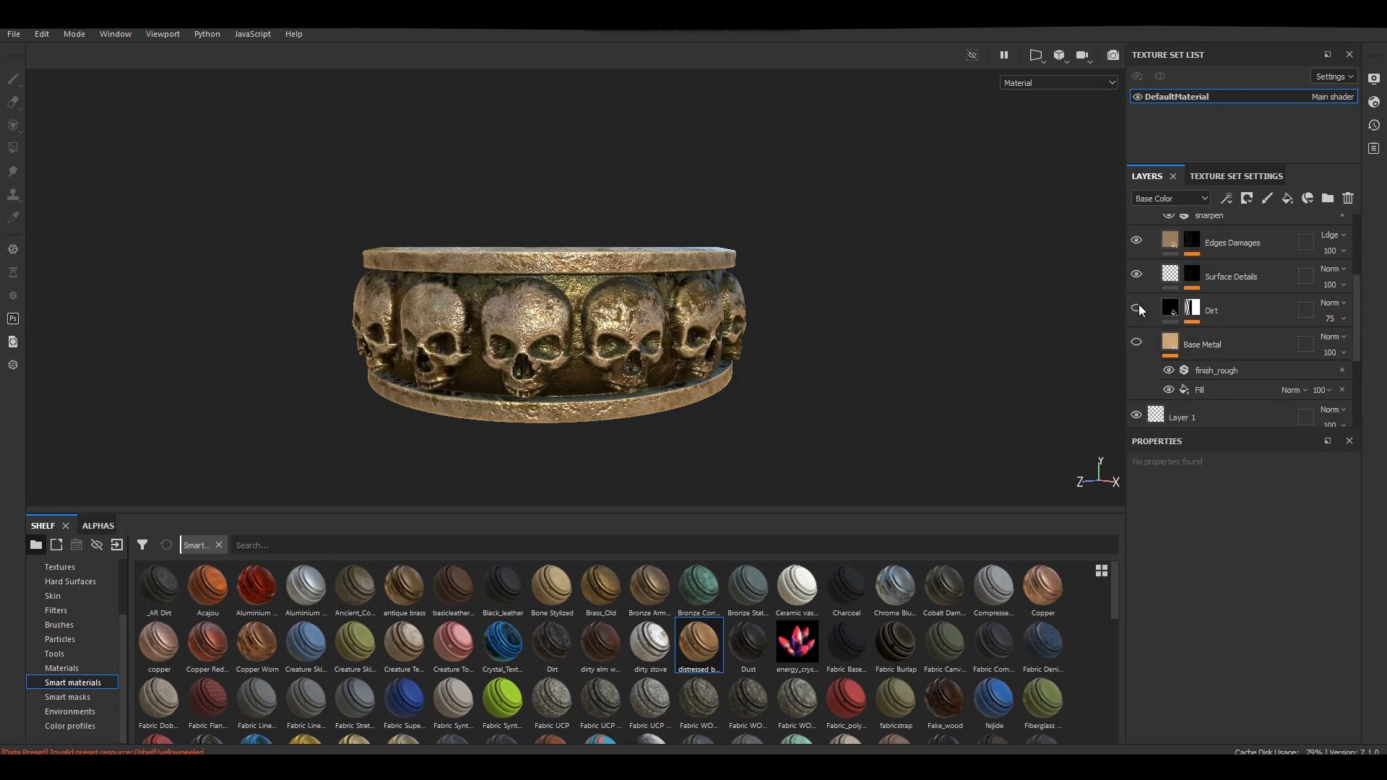
scroll(1138, 296, "up", 4)
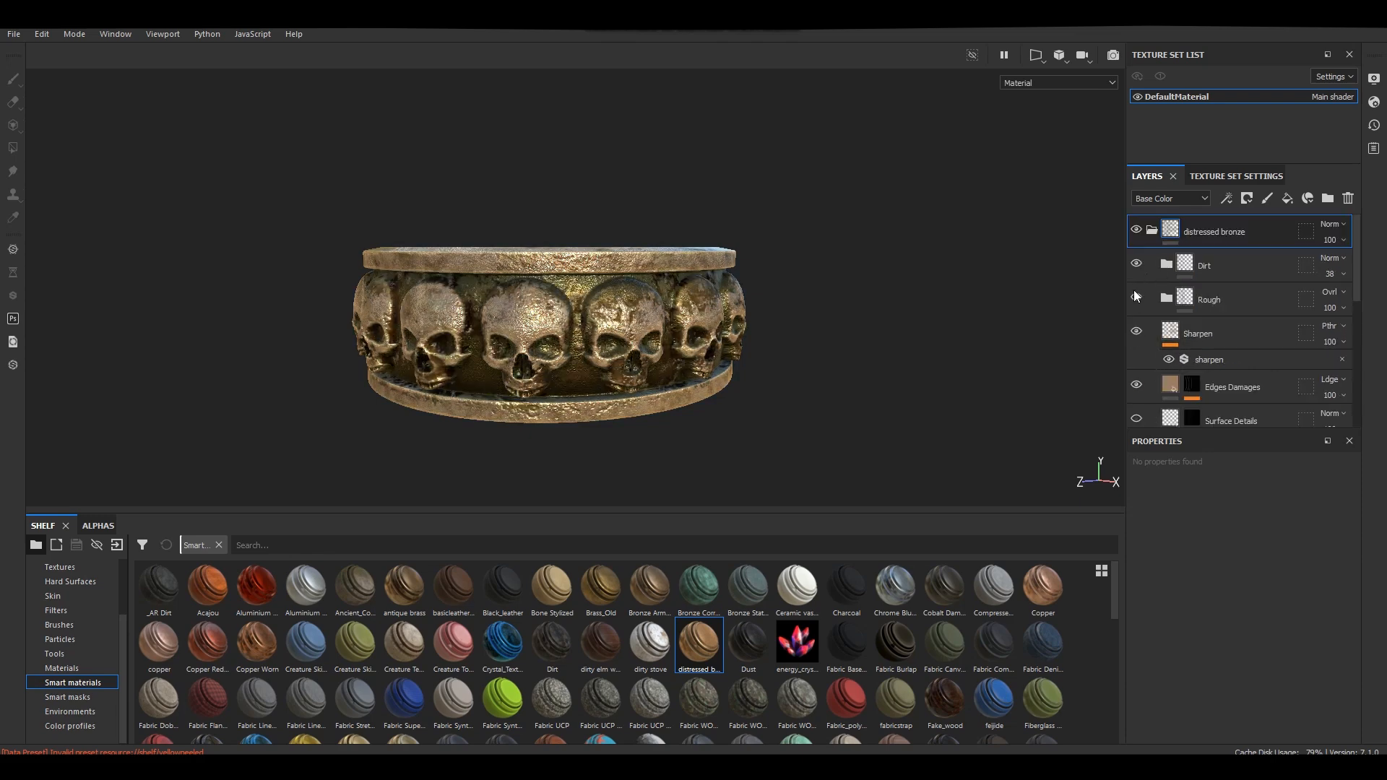
left_click(1136, 331)
left_click(1137, 265)
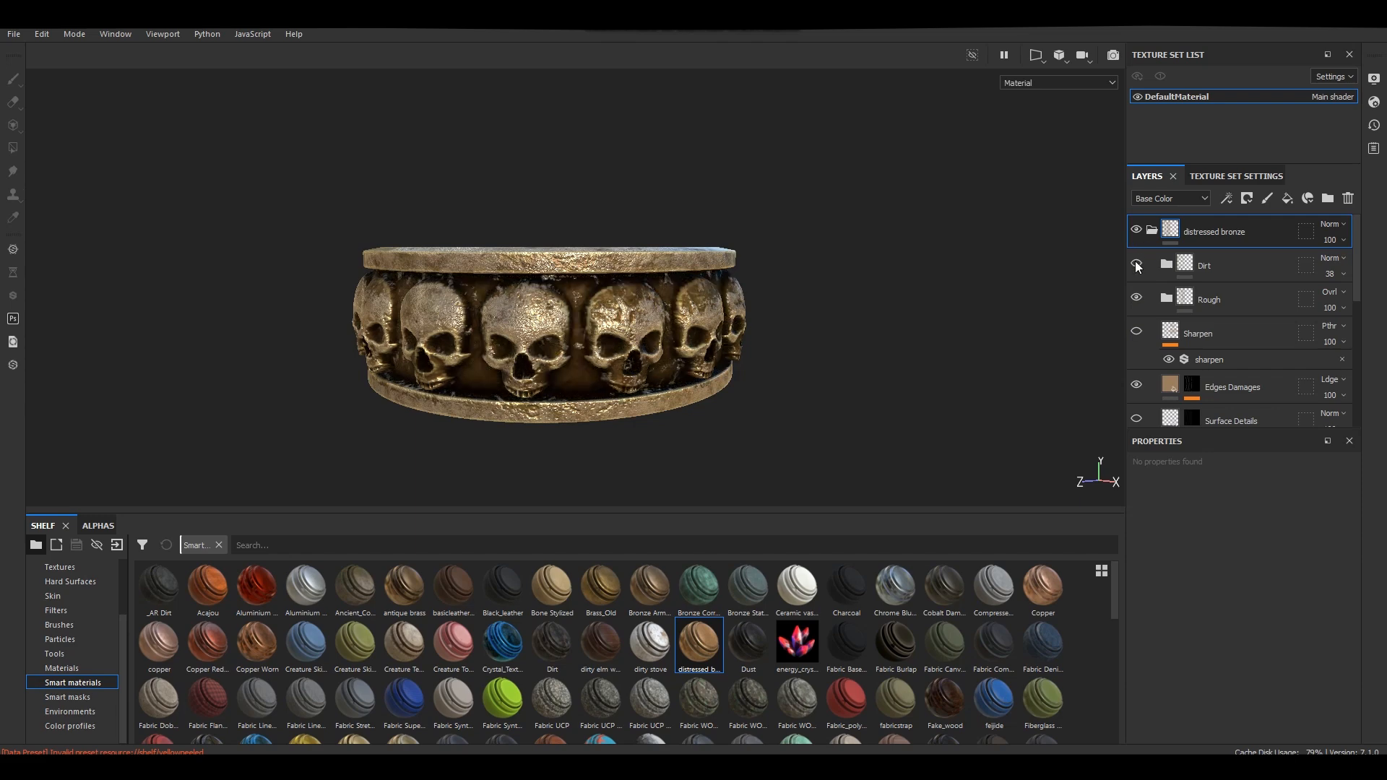
Move the distressed bronze group between Bone Stylized and Gold Pure, then give it a black mask.
left_click_drag(1156, 231, 1226, 327)
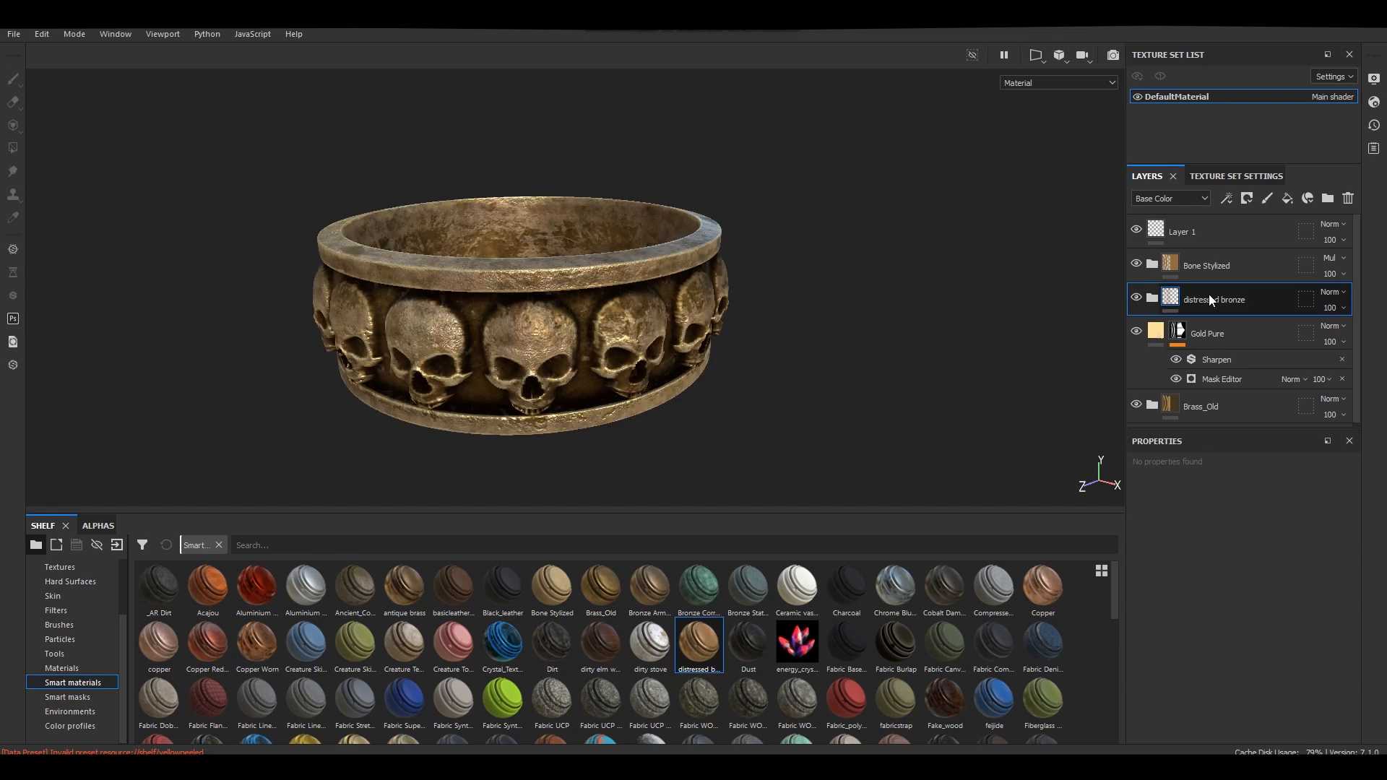
left_click(1246, 198)
left_click(1272, 217)
Reveal distressed bronze only on the skull band by filling that area of its mask with Polygon Fill in UV chunk mode.
key("4")
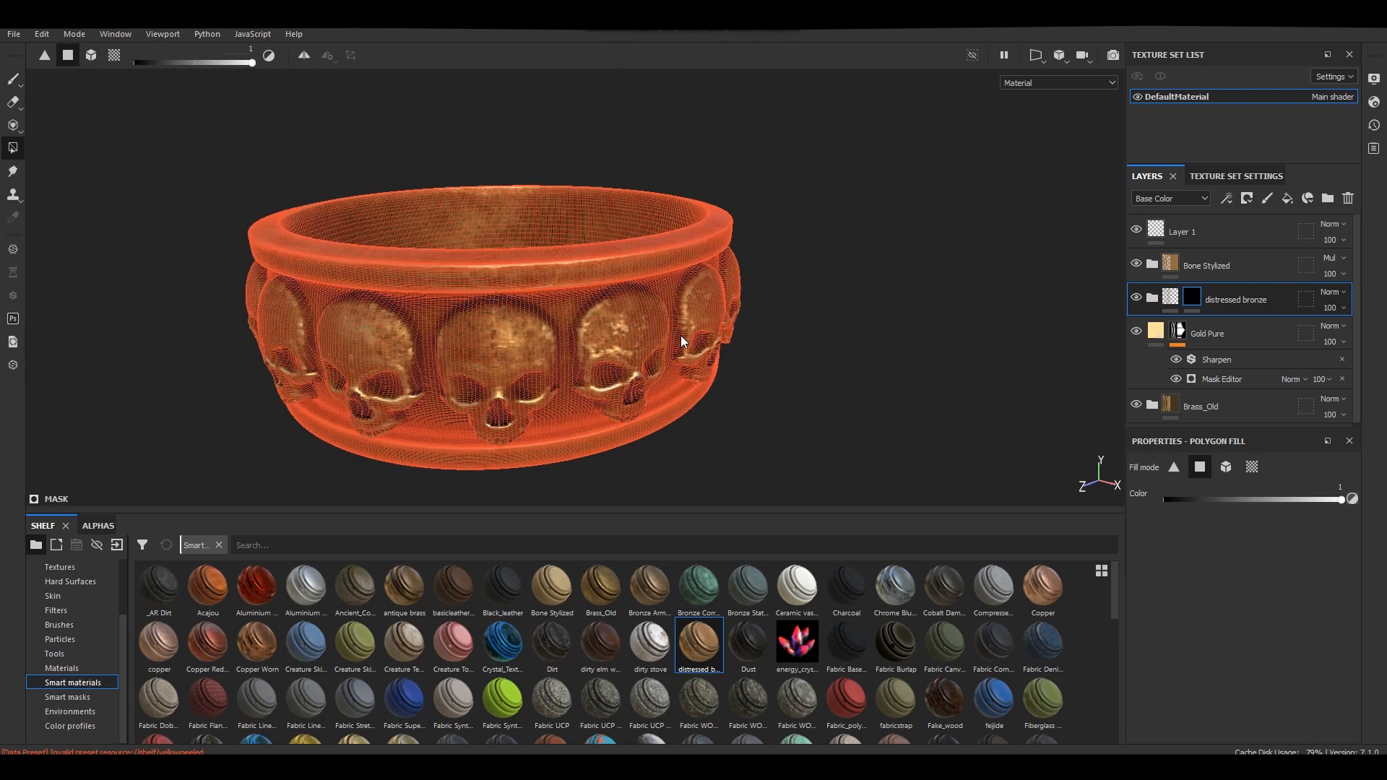
left_click(1251, 470)
left_click(675, 335)
key("1")
mouse_move(786, 328)
left_mouse_down("alt")
mouse_move(835, 276)
mouse_move(812, 352)
left_mouse_up("alt")
mouse_move(727, 354)
left_mouse_down("alt")
mouse_move(758, 322)
mouse_move(812, 318)
mouse_move(787, 307)
mouse_move(807, 365)
mouse_move(603, 285)
left_mouse_up("alt")
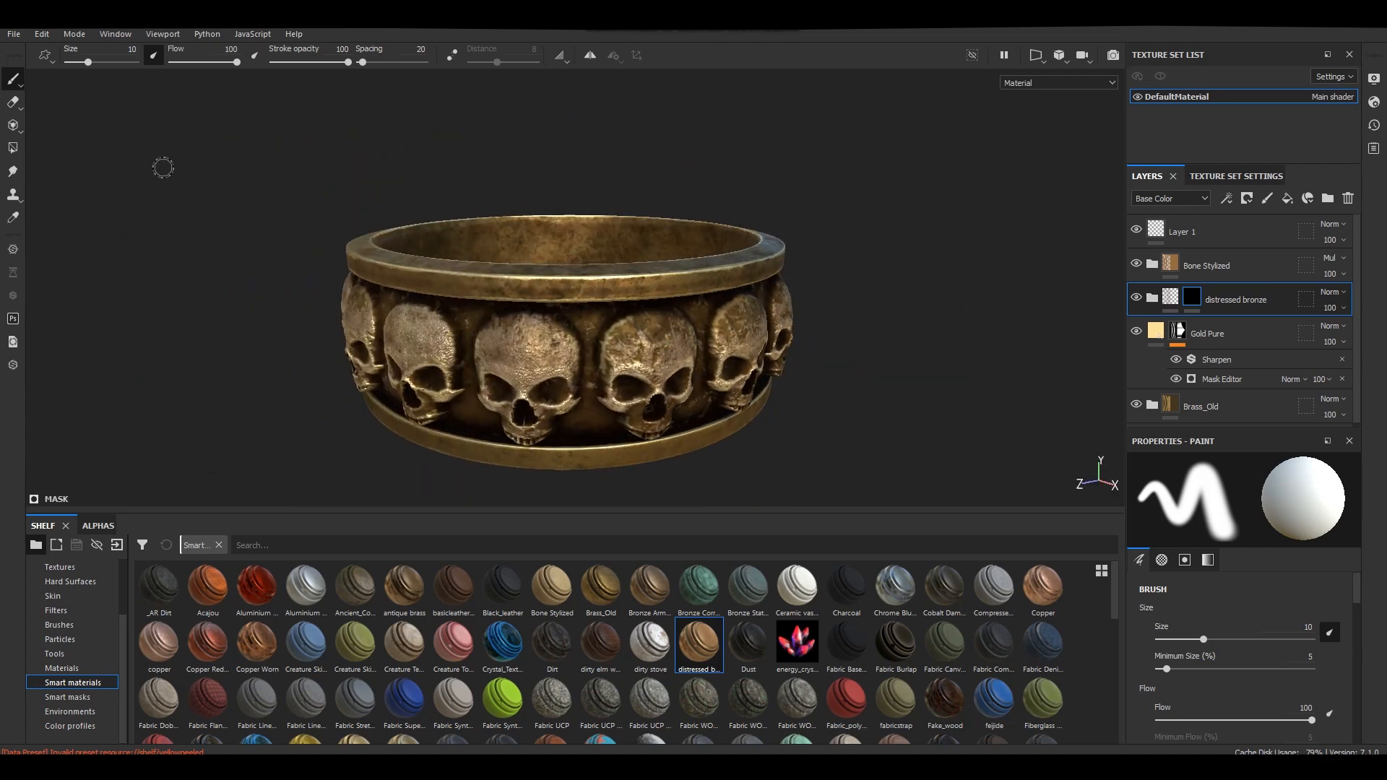
Open the texture export settings and choose the output size for the textures.
left_click(14, 34)
left_click(43, 289)
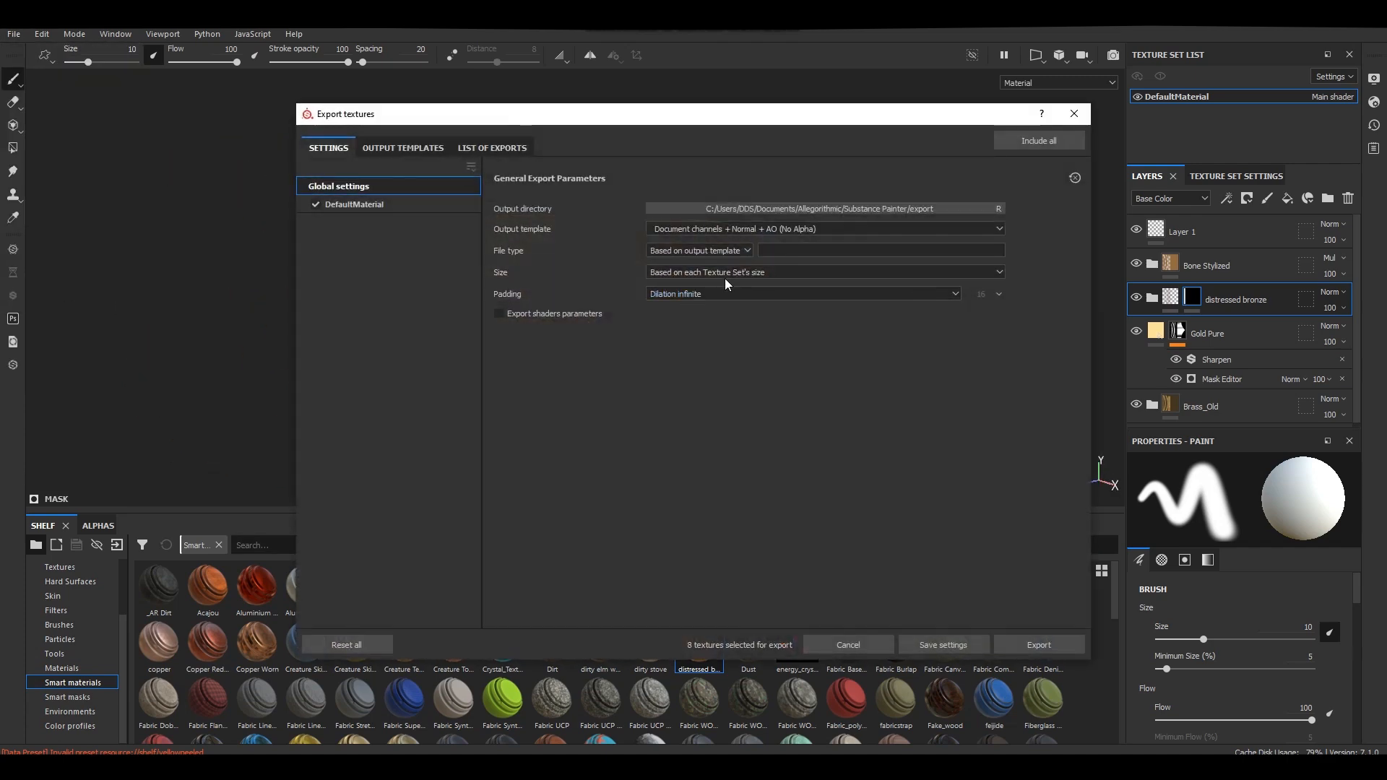
left_click(730, 275)
left_click(678, 347)
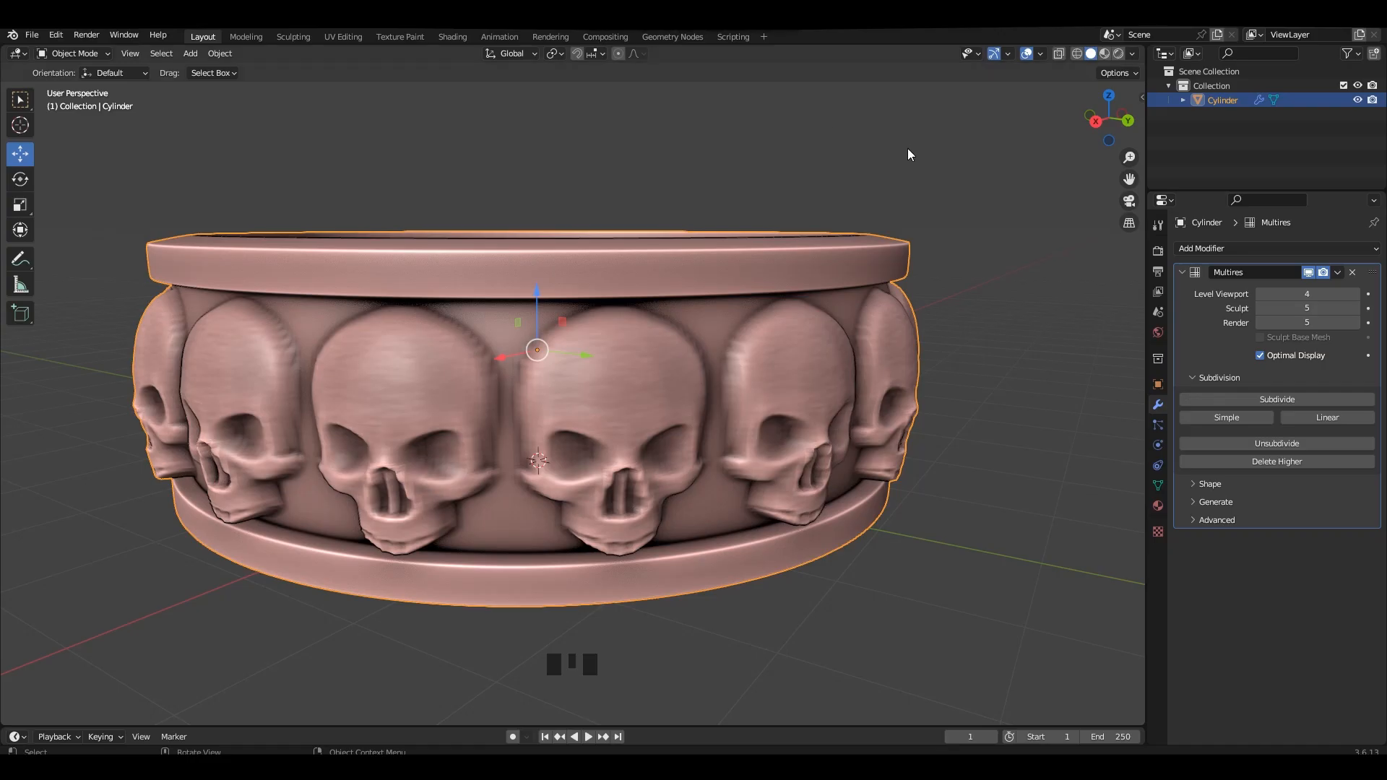
Switch to Blender, select the ring and open the Shading workspace.
mouse_move(907, 149)
middle_mouse_down()
mouse_move(755, 328)
mouse_move(756, 275)
mouse_move(722, 294)
mouse_move(455, 69)
middle_mouse_up()
scroll(755, 275, "down", 2)
left_click(1261, 295)
right_click(723, 293)
left_click(722, 293)
left_click(693, 224)
left_click(684, 304)
left_click(453, 36)
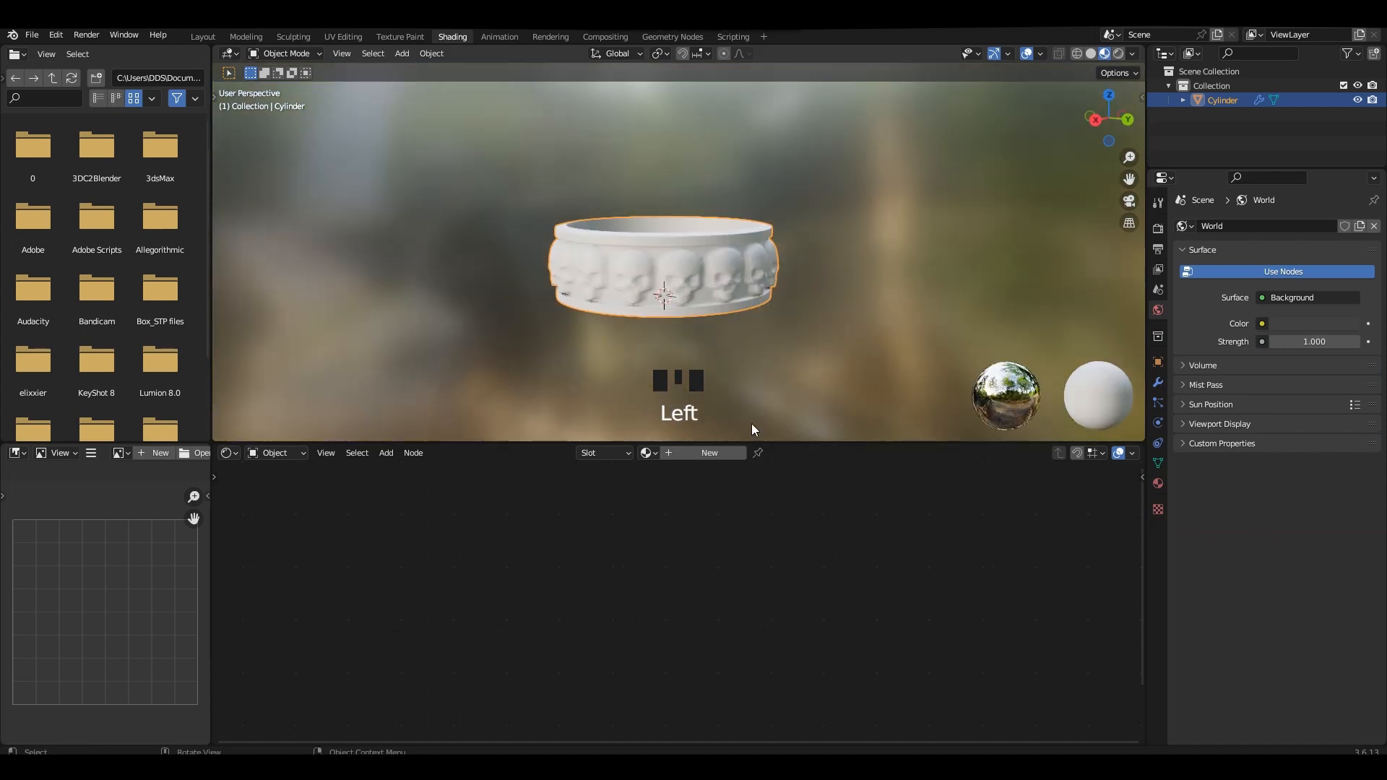
Create a new material for the ring and set its Multires viewport level to 4.
left_click(668, 453)
left_click(1158, 382)
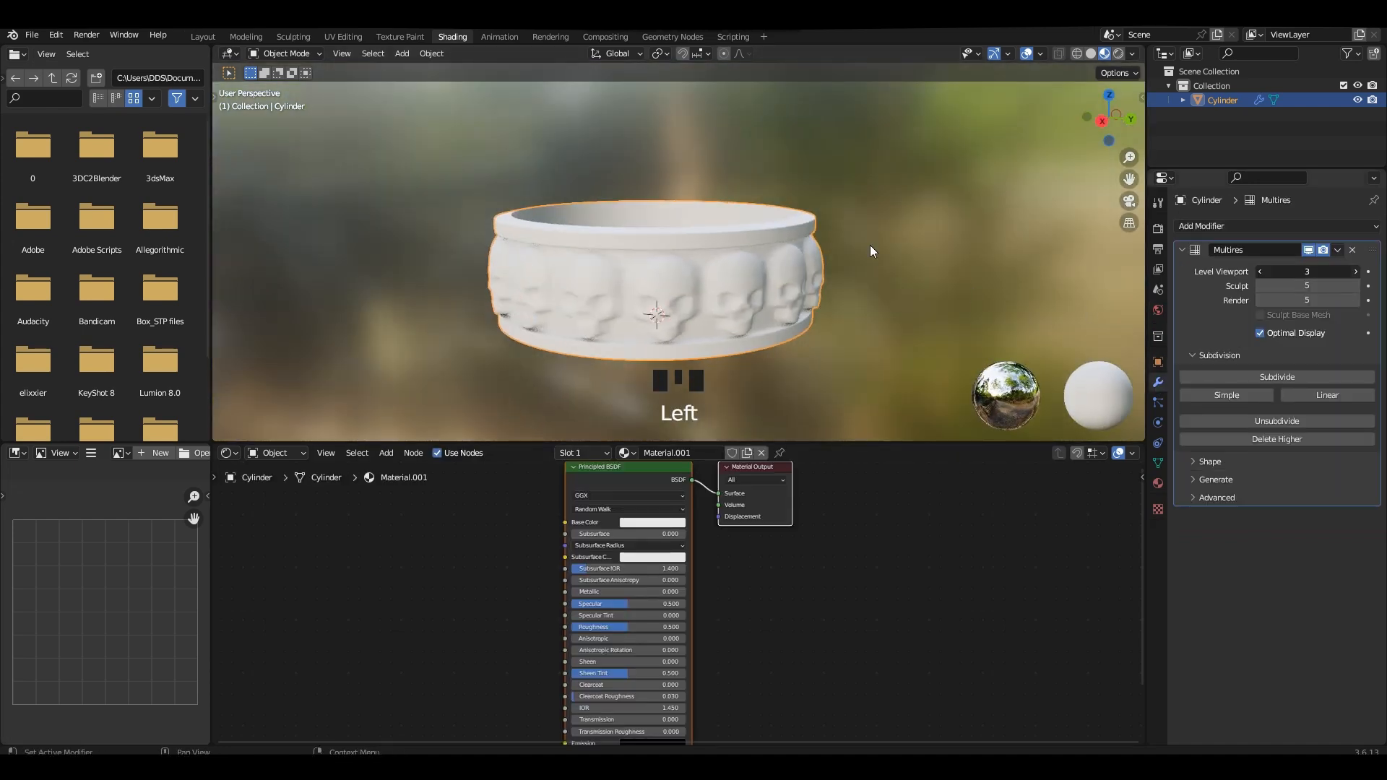
middle_click_drag(737, 268, 824, 276)
middle_click_drag(824, 277, 752, 254, "shift")
scroll(753, 253, "up", 1, "shift")
scroll(629, 512, "down", 1)
Run Principled Texture Setup on the Principled BSDF node with the exported texture maps from the TEX folder.
middle_click_drag(628, 513, 737, 527)
left_click(588, 512)
key("ctrl+shift+t")
double_click(471, 182)
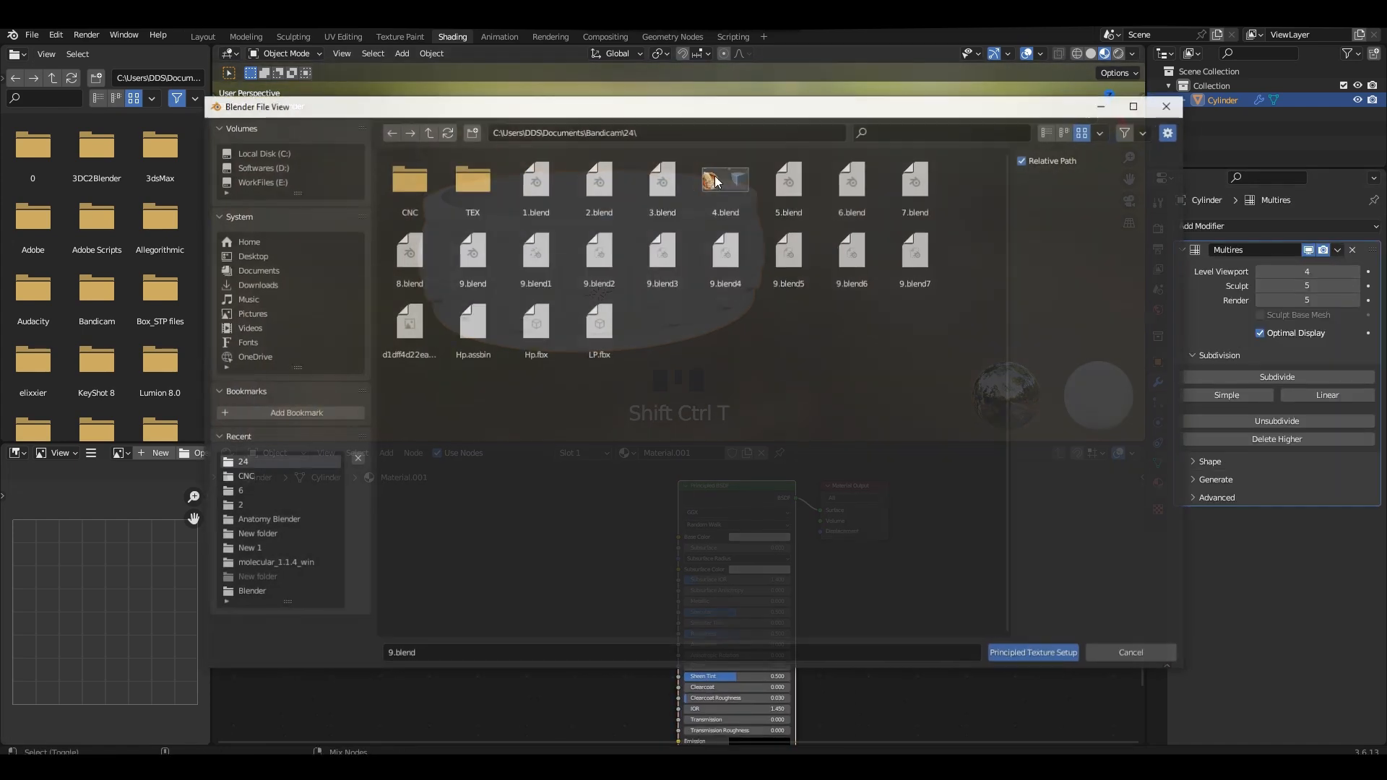
double_click(714, 179)
left_click_drag(876, 263, 536, 181)
left_click(1026, 656)
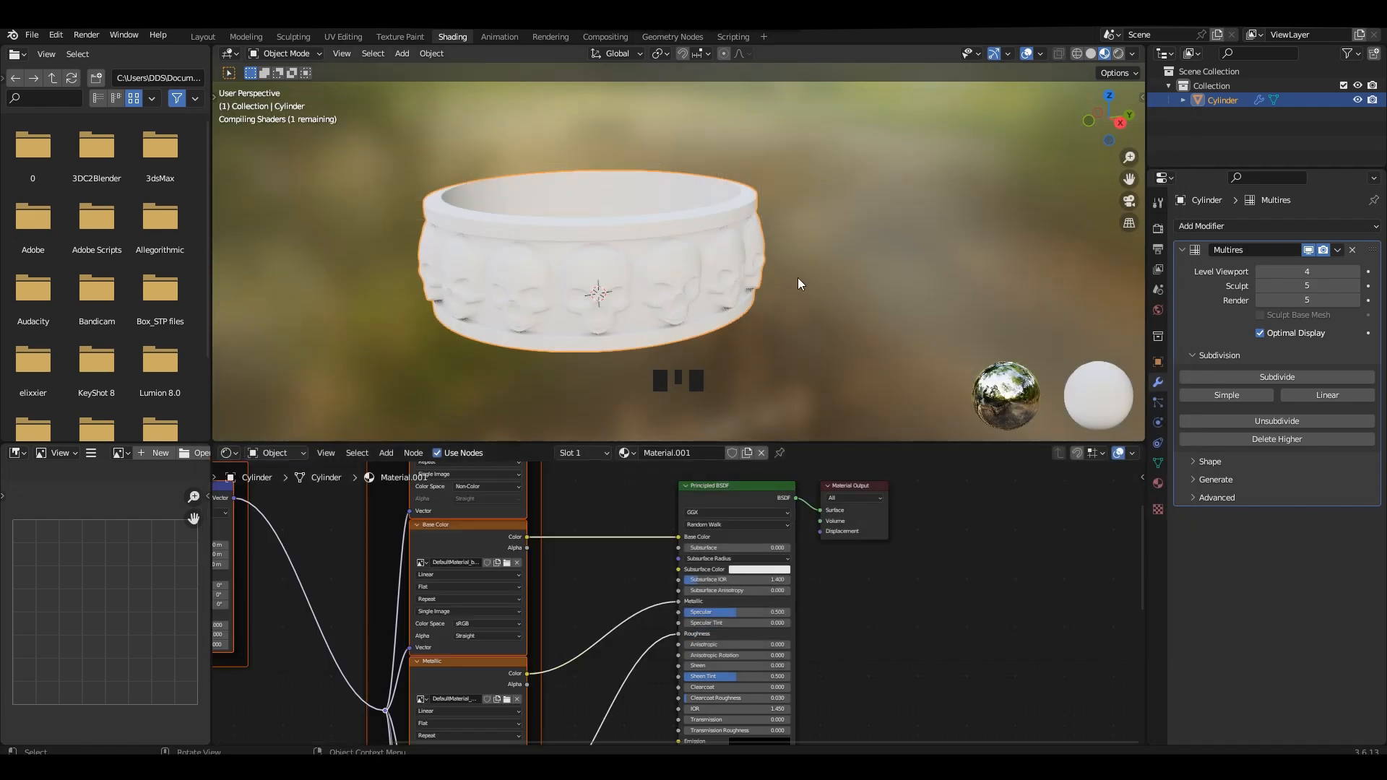
Deselect the ring and set the viewport environment lighting to a rotation of -37° and a strength of 2.000.
middle_click_drag(798, 277, 883, 277)
left_click(797, 276)
scroll(725, 283, "up", 2)
middle_click_drag(725, 283, 729, 253)
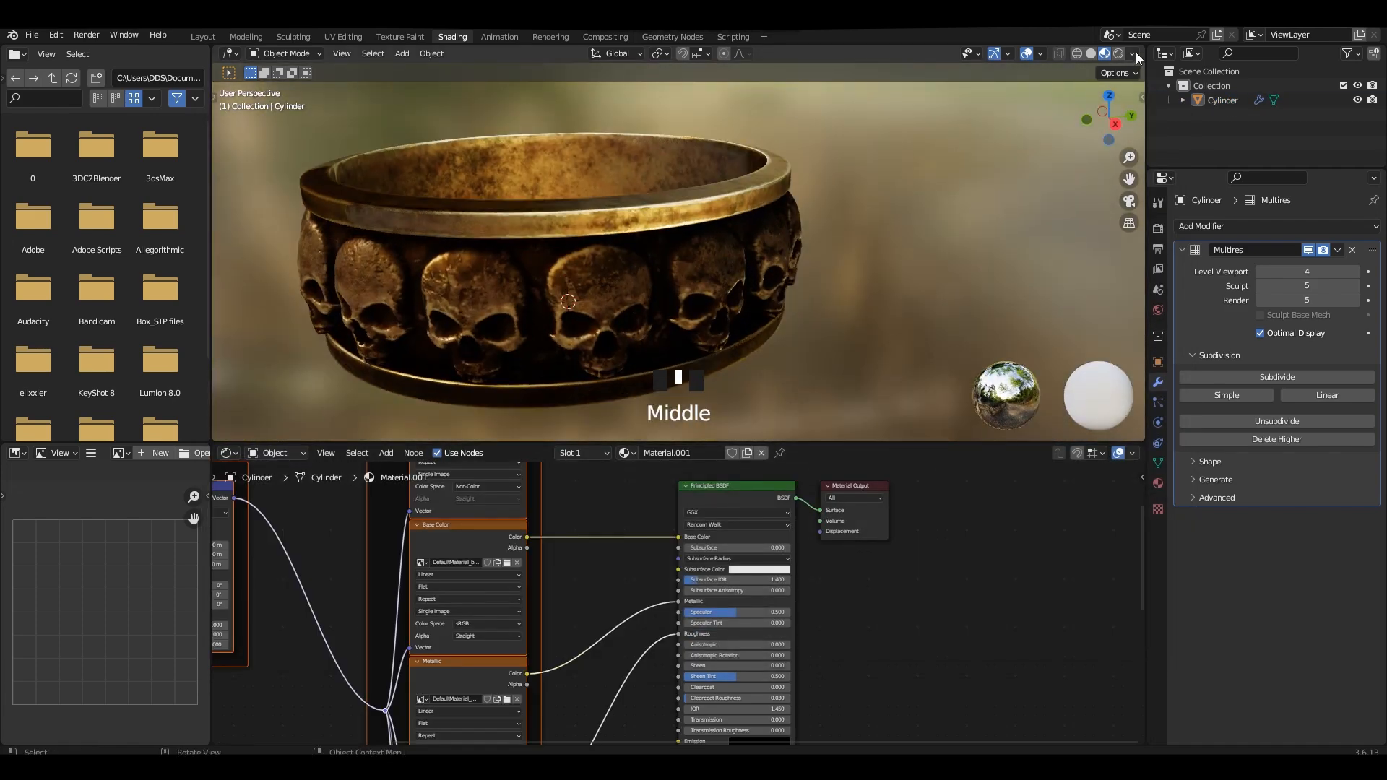
left_click(1133, 54)
mouse_move(1120, 209)
left_mouse_down()
mouse_move(1163, 210)
mouse_move(1127, 210)
left_mouse_up()
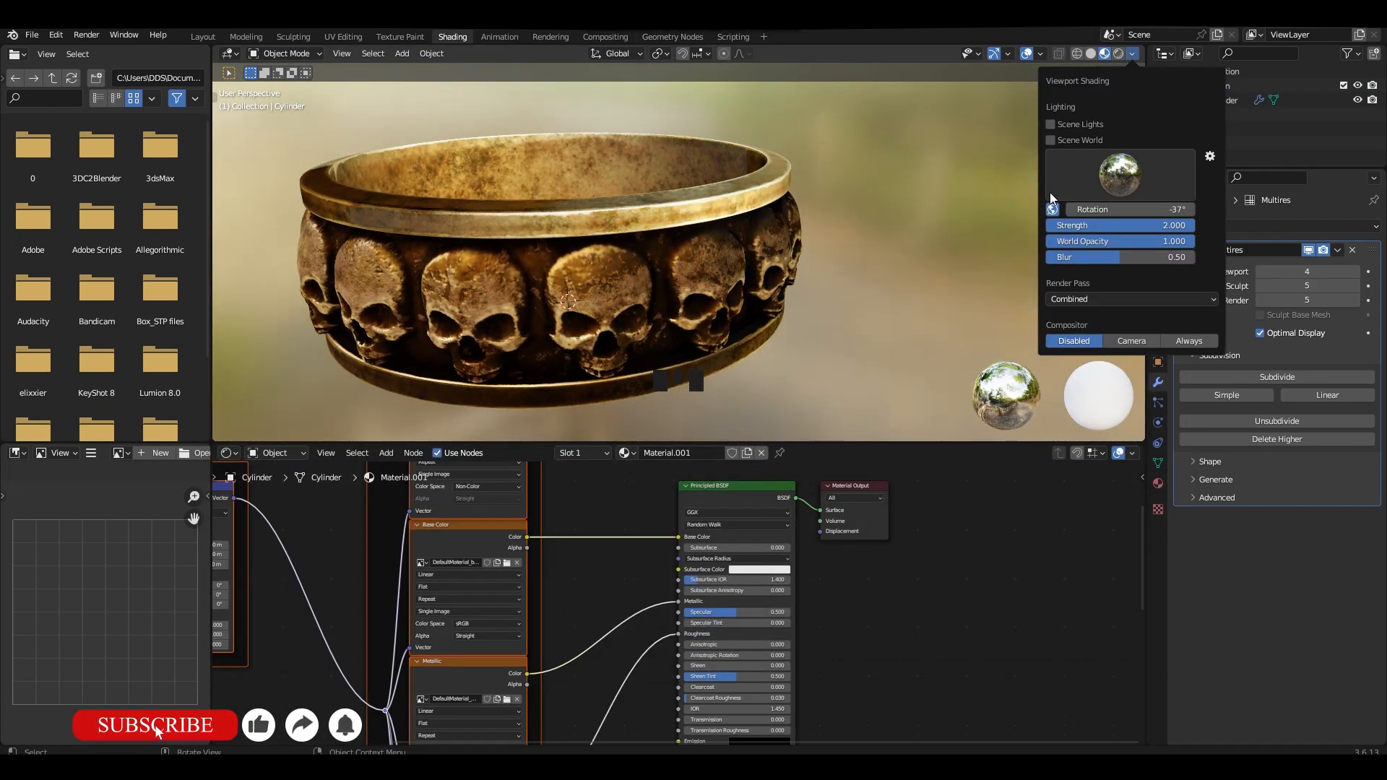
middle_click_drag(831, 216, 805, 164)
scroll(812, 211, "up", 3)
mouse_move(723, 188)
middle_mouse_down("shift")
mouse_move(816, 195)
mouse_move(765, 170)
mouse_move(722, 202)
middle_mouse_up("shift")
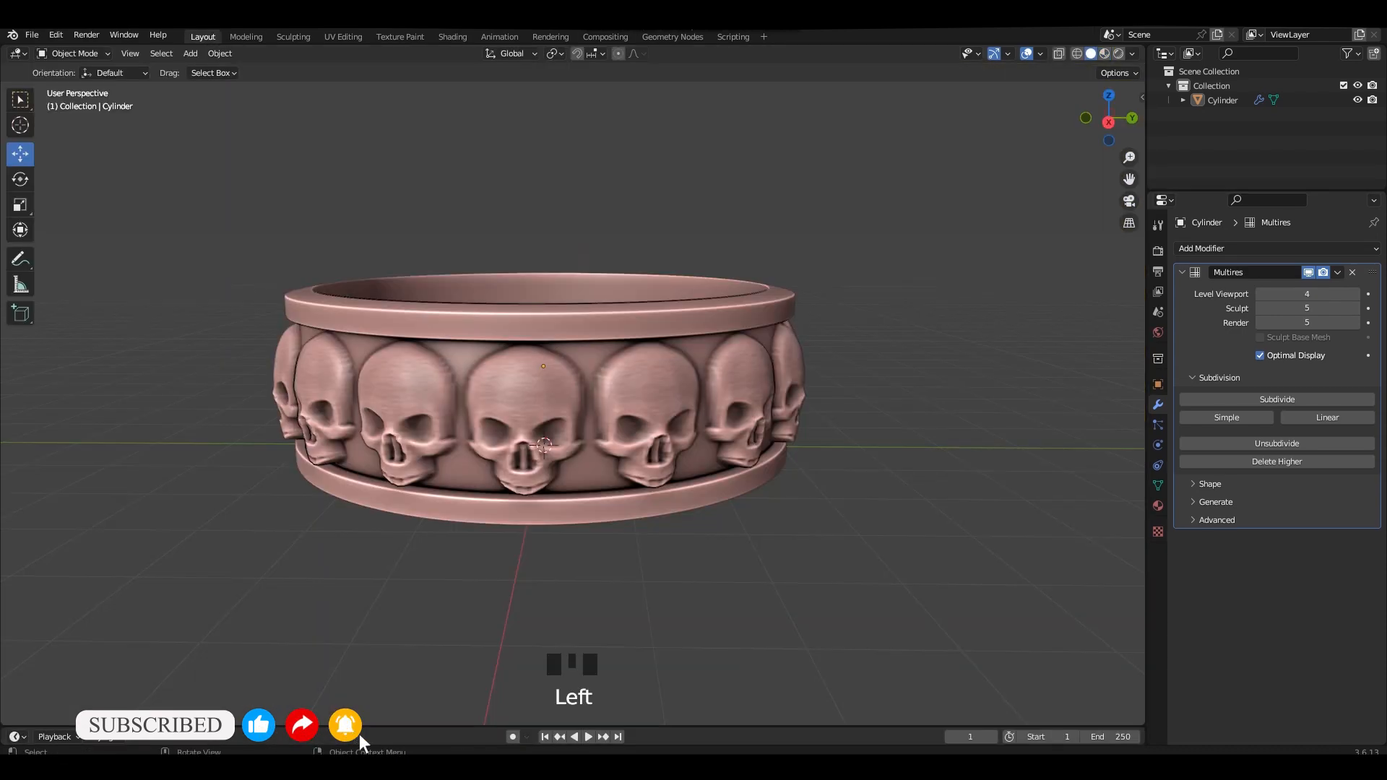
Show the textured ring in the Layout workspace with Material Preview shading.
left_click(453, 37)
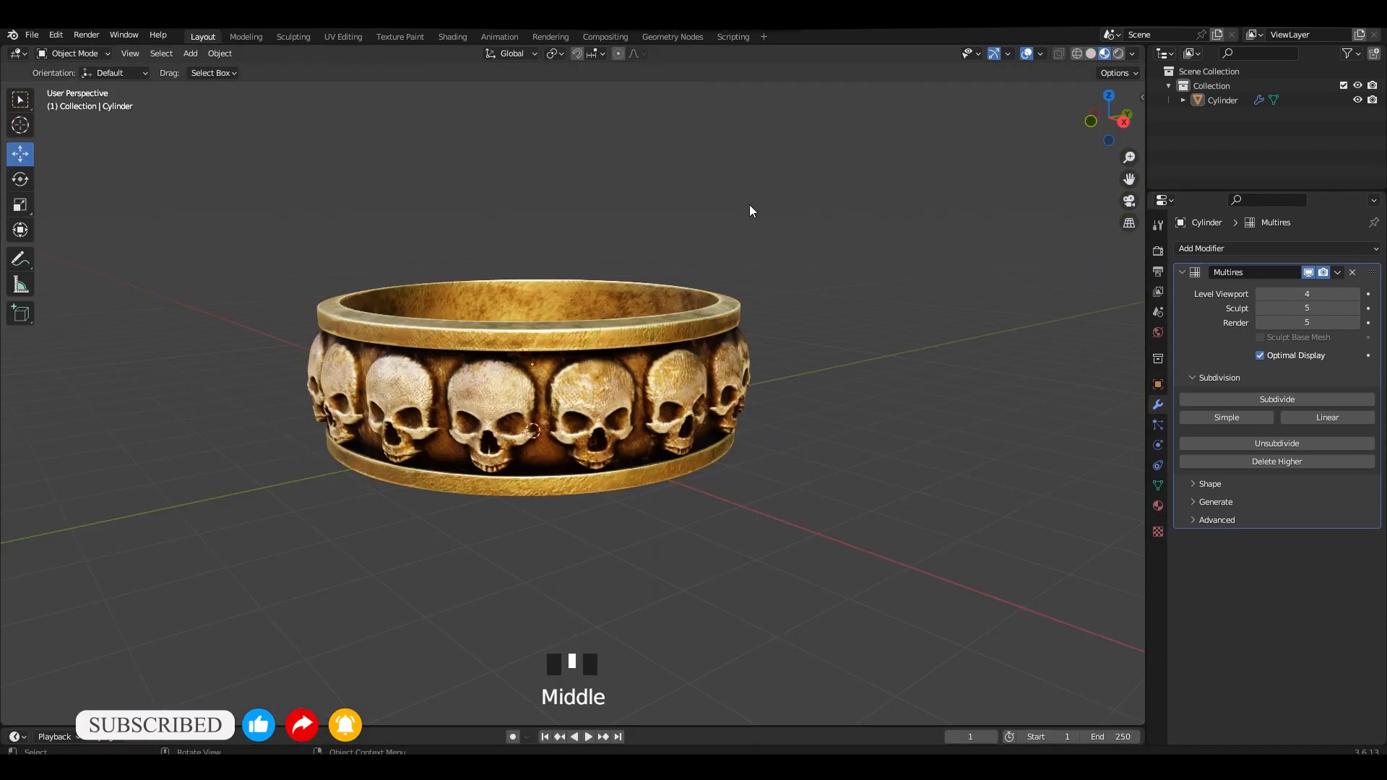
mouse_move(748, 206)
middle_mouse_down()
mouse_move(785, 225)
mouse_move(721, 289)
mouse_move(789, 296)
mouse_move(737, 266)
mouse_move(711, 279)
mouse_move(753, 339)
mouse_move(737, 283)
mouse_move(699, 282)
mouse_move(680, 317)
mouse_move(756, 324)
mouse_move(679, 131)
middle_mouse_up()
scroll(760, 266, "up", 2)
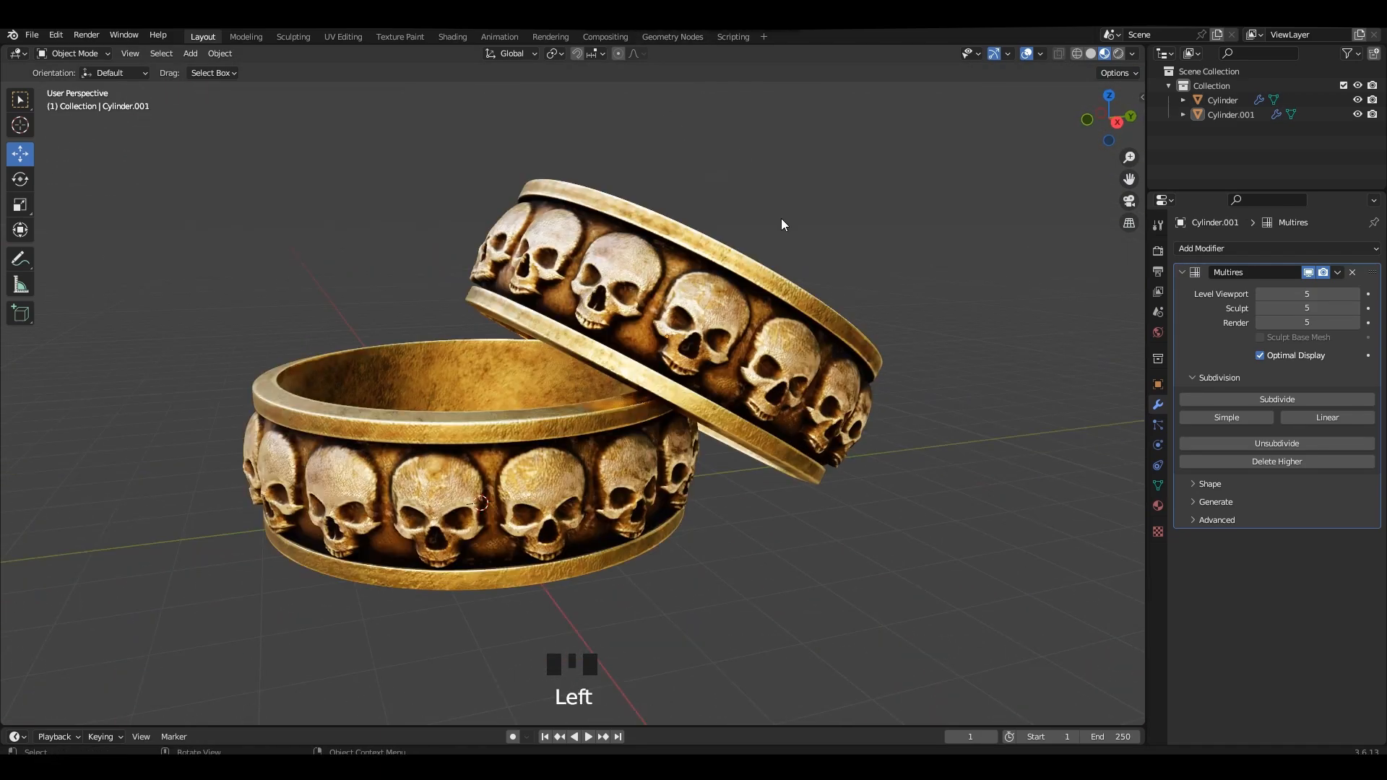
mouse_move(782, 218)
middle_mouse_down()
mouse_move(763, 260)
mouse_move(830, 238)
middle_mouse_up()
Adjust the environment lighting strength of the Layout viewport and examine both skull rings up close.
left_click(1132, 53)
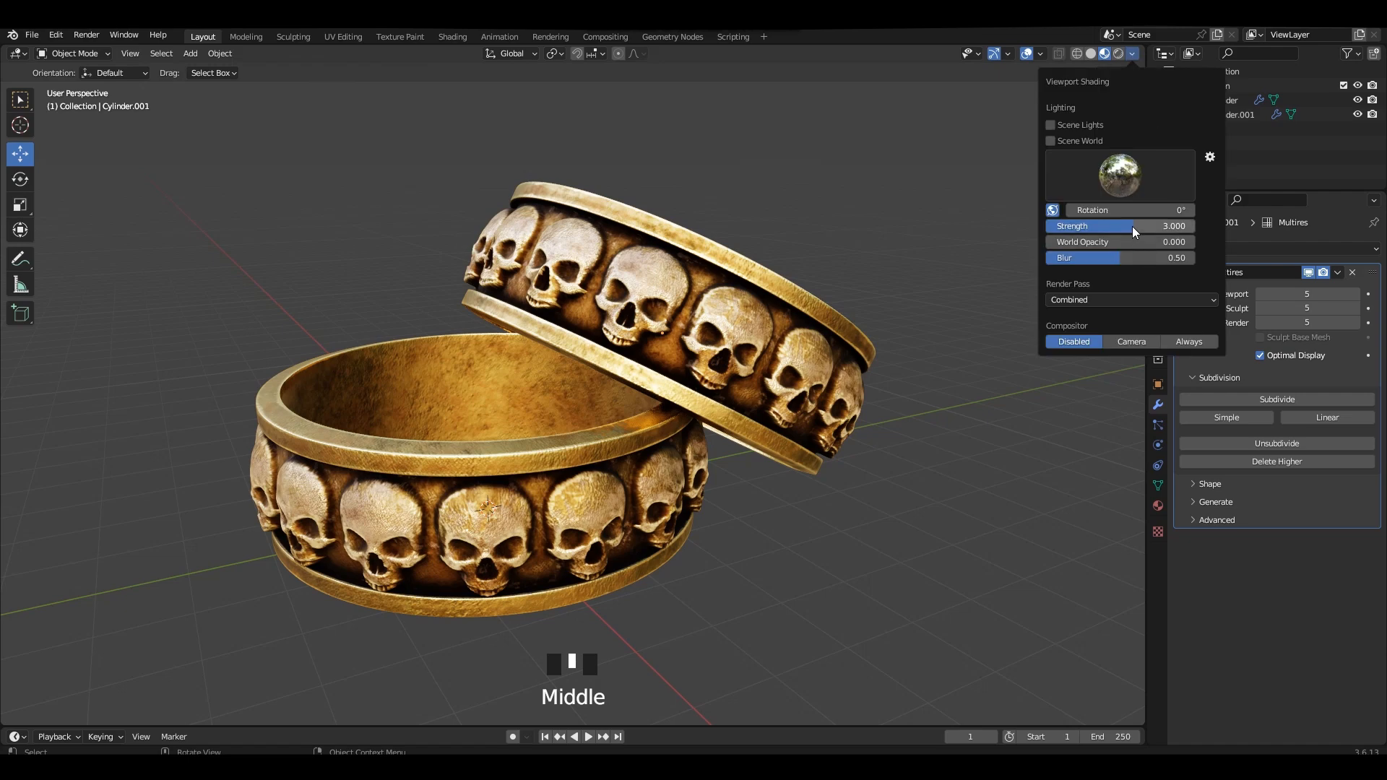
left_click_drag(1132, 227, 1145, 227)
middle_click_drag(864, 266, 859, 242)
mouse_move(859, 242)
middle_mouse_down("shift")
mouse_move(856, 272)
mouse_move(758, 268)
mouse_move(846, 270)
mouse_move(929, 340)
mouse_move(814, 361)
mouse_move(806, 324)
mouse_move(698, 310)
mouse_move(646, 265)
mouse_move(661, 250)
mouse_move(695, 275)
middle_mouse_up("shift")
scroll(761, 270, "up", 1)
scroll(690, 250, "up", 2)
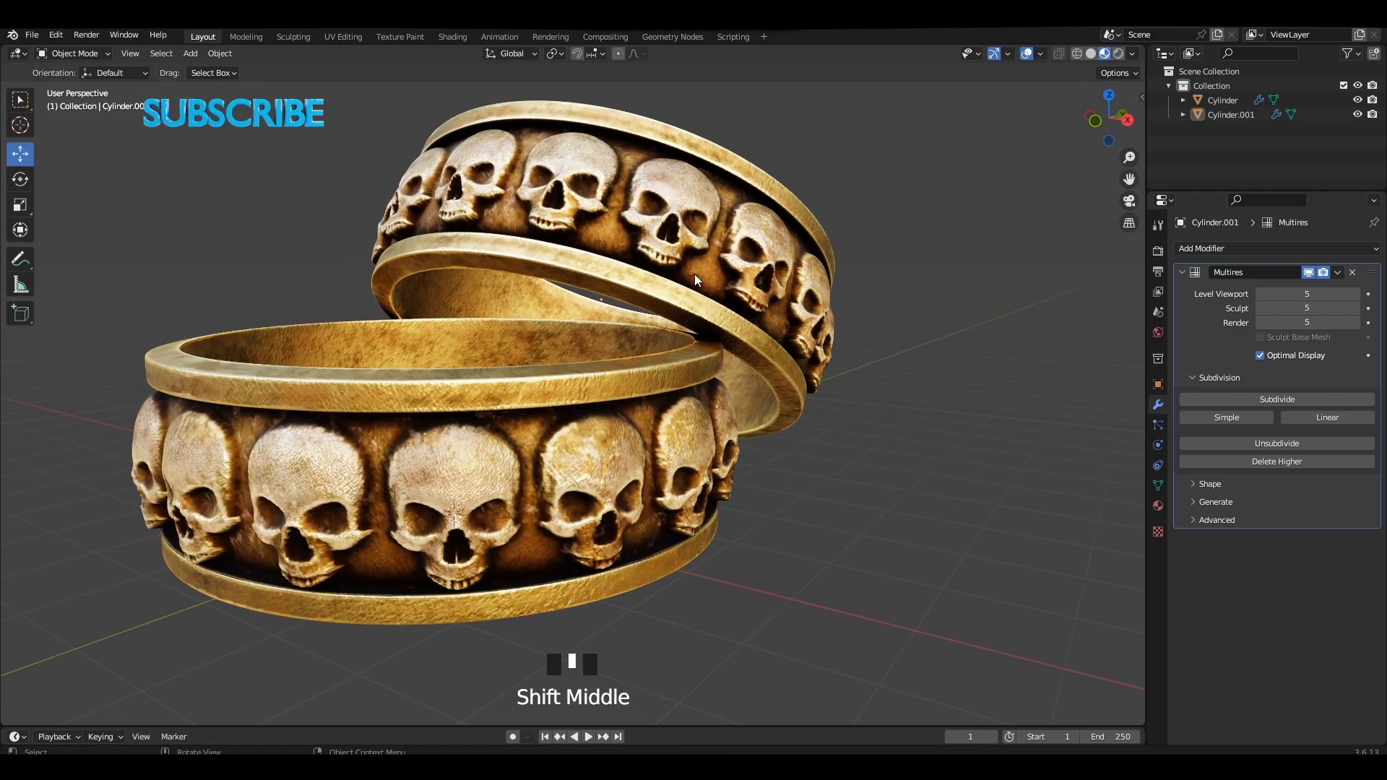